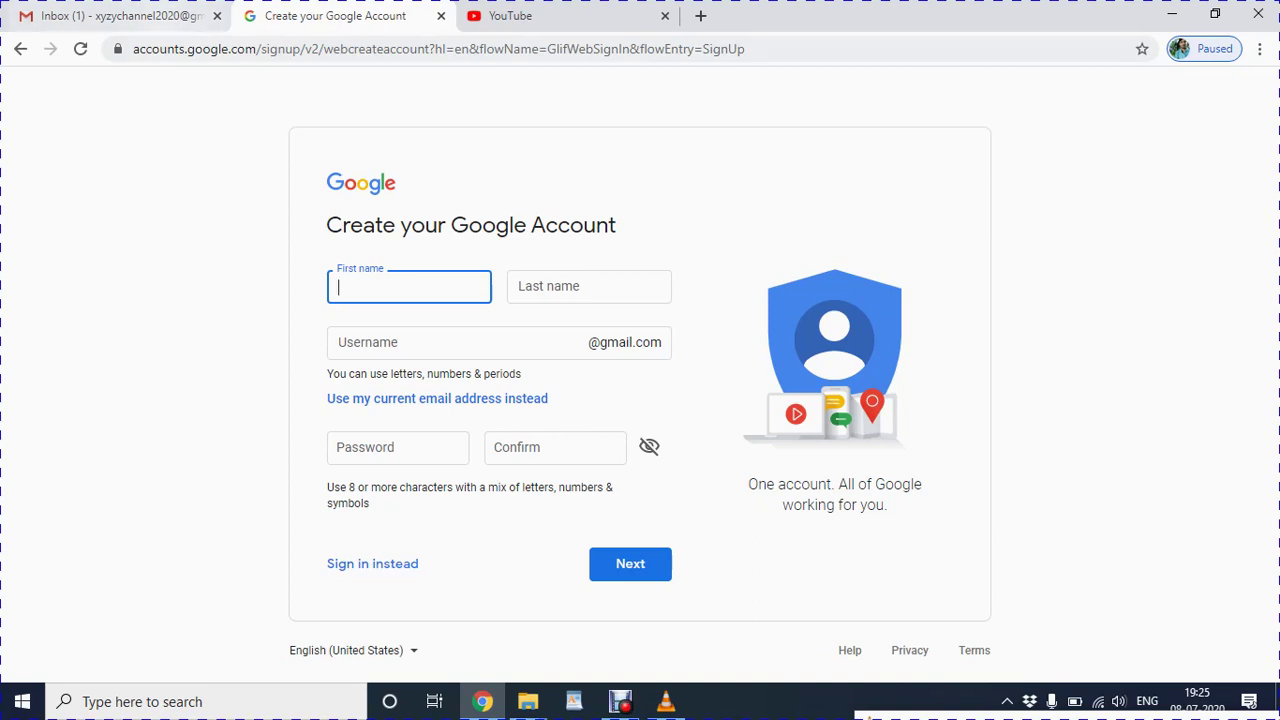
# Check which Google account is signed in to Gmail and close the Google Account sign-up page.
pyautogui.click(113, 15)
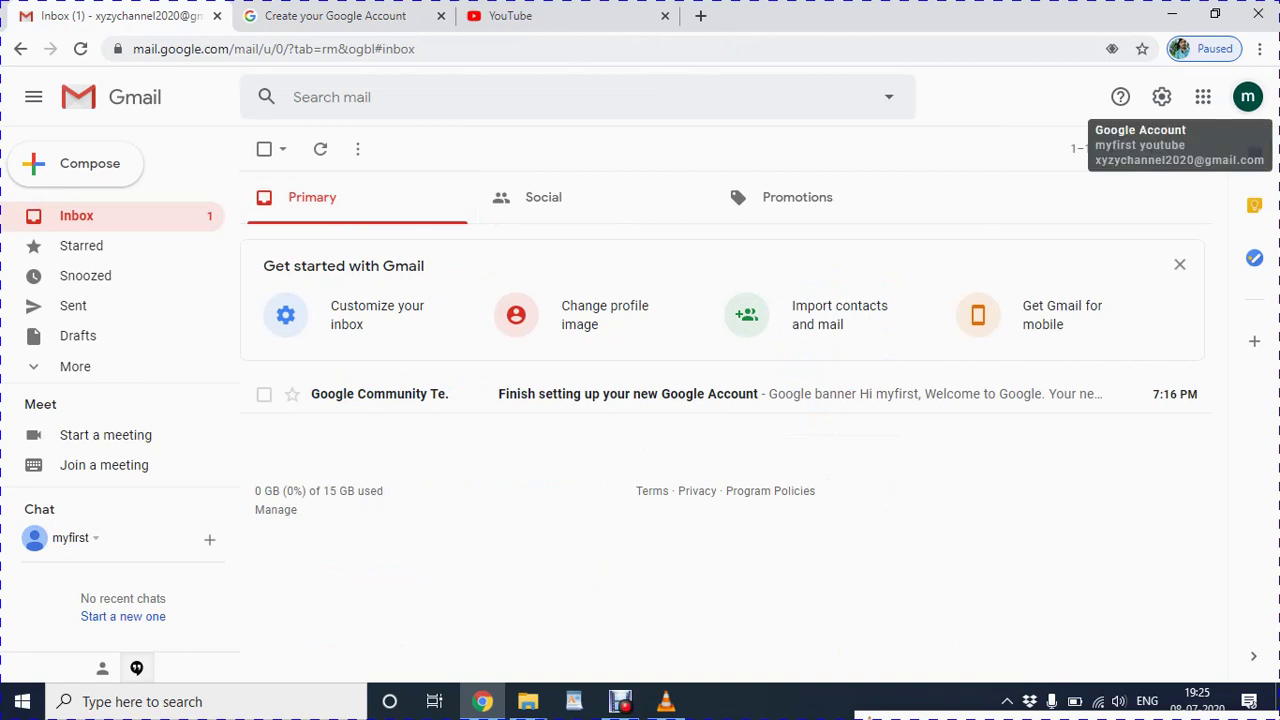
pyautogui.click(1247, 97)
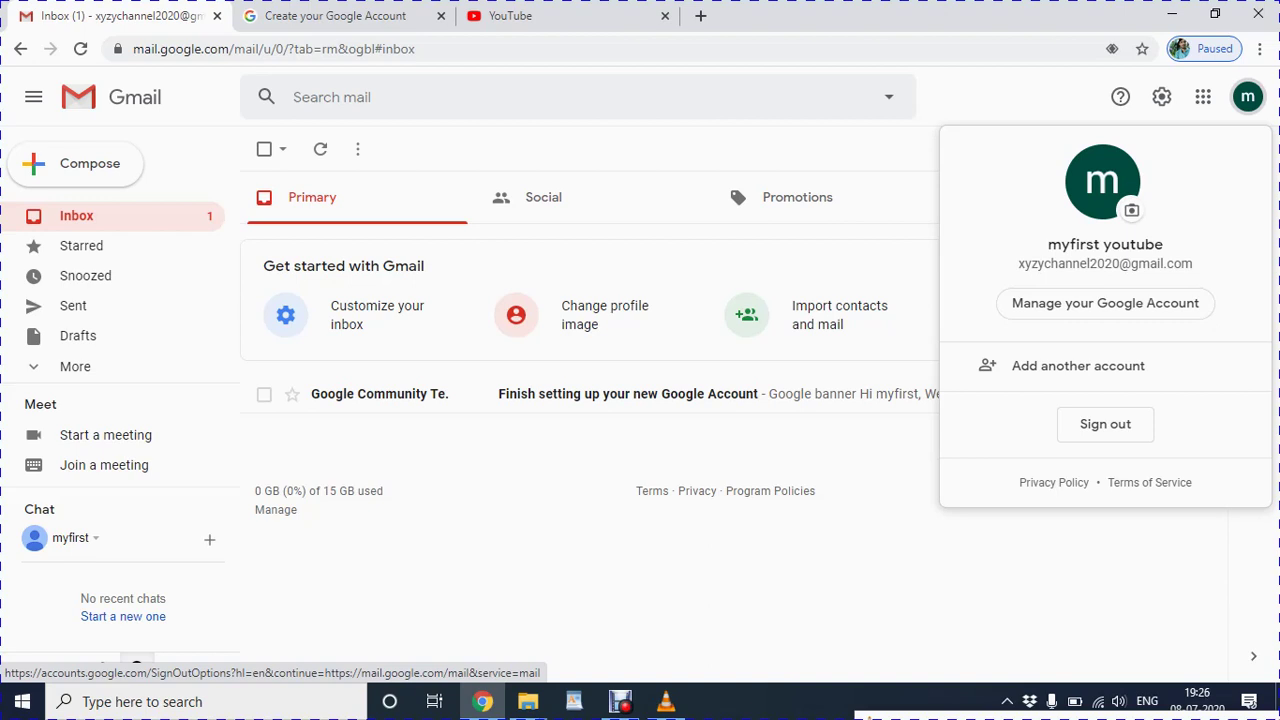
pyautogui.press('Escape')
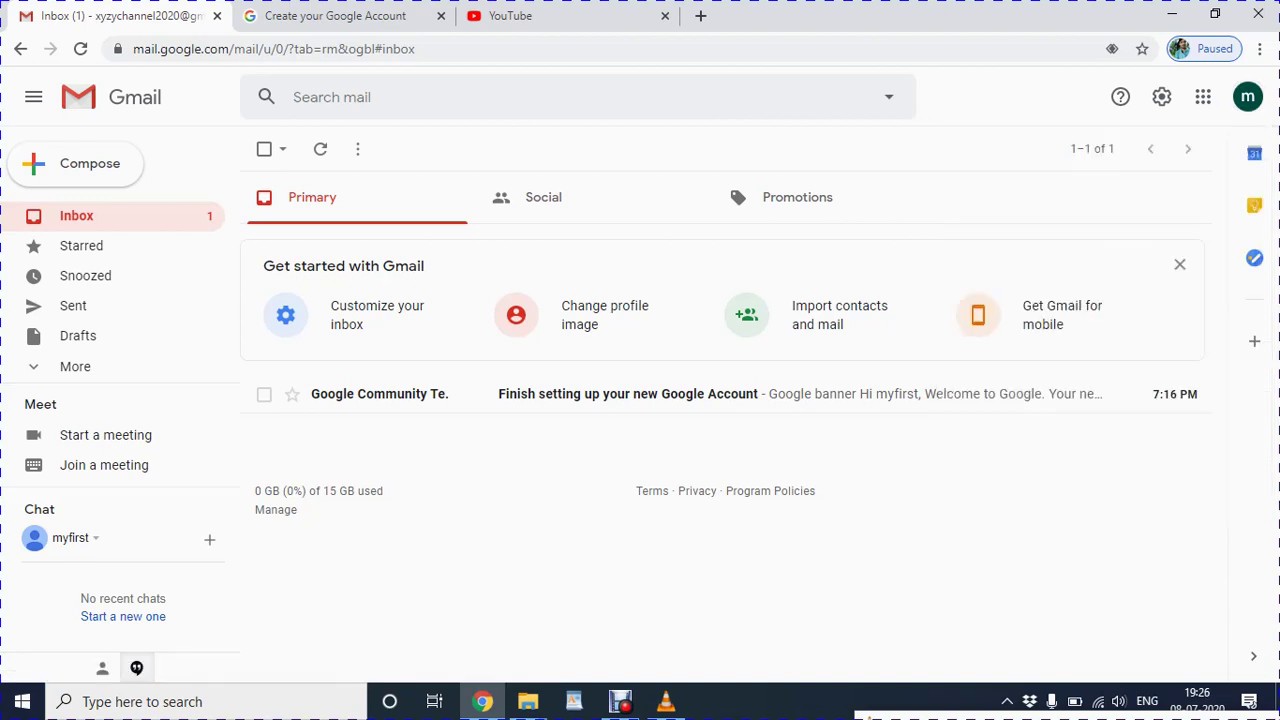
pyautogui.click(440, 16)
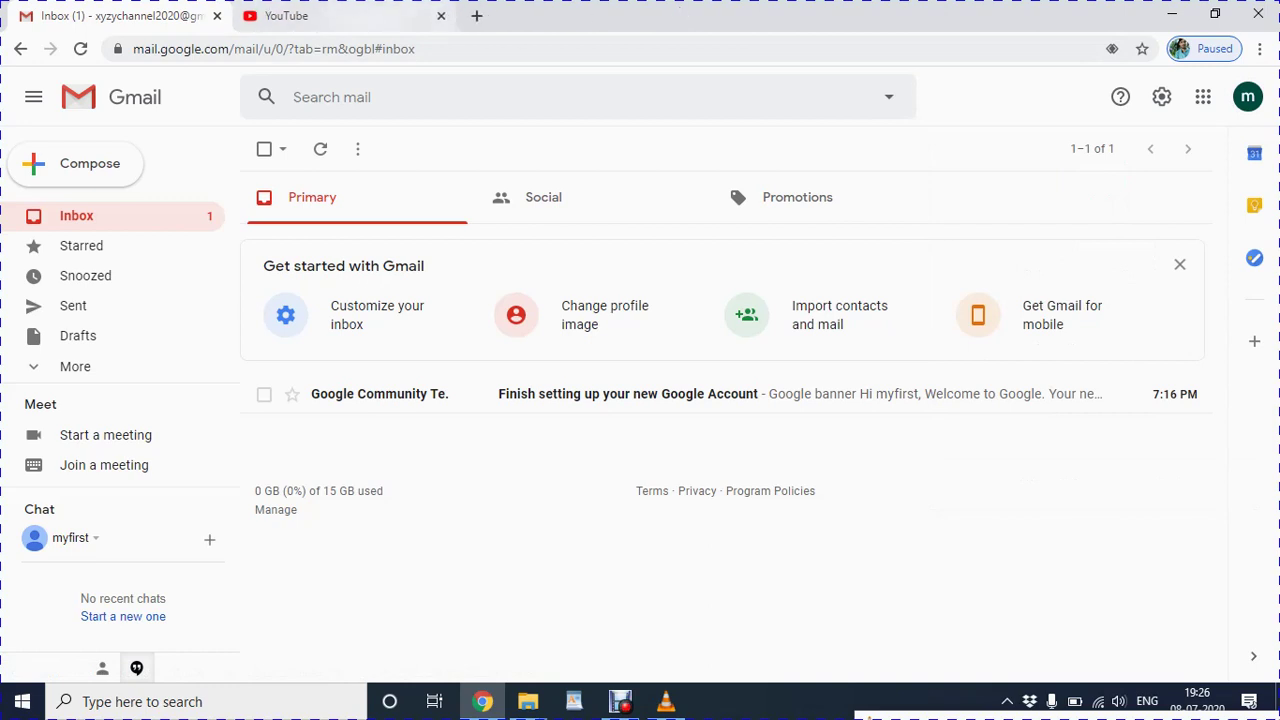
# Open YouTube from Gmail's Google apps and return to the inbox.
pyautogui.click(1203, 97)
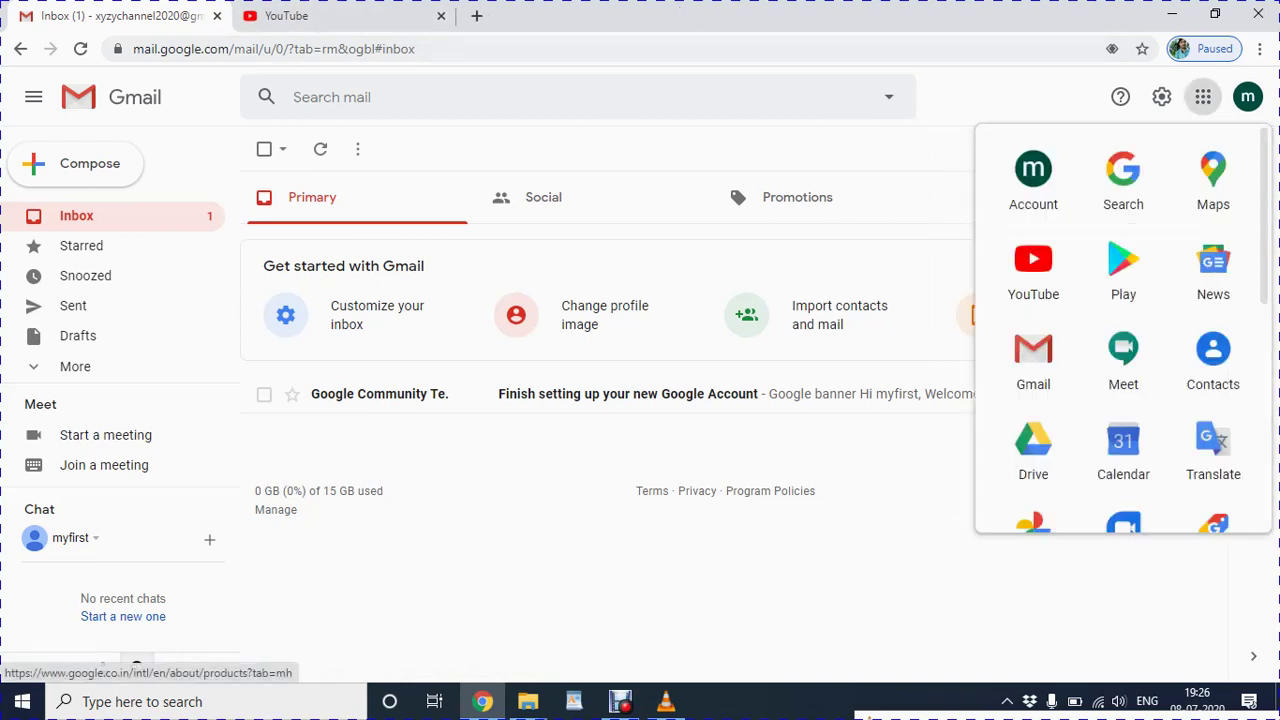
pyautogui.click(1033, 270)
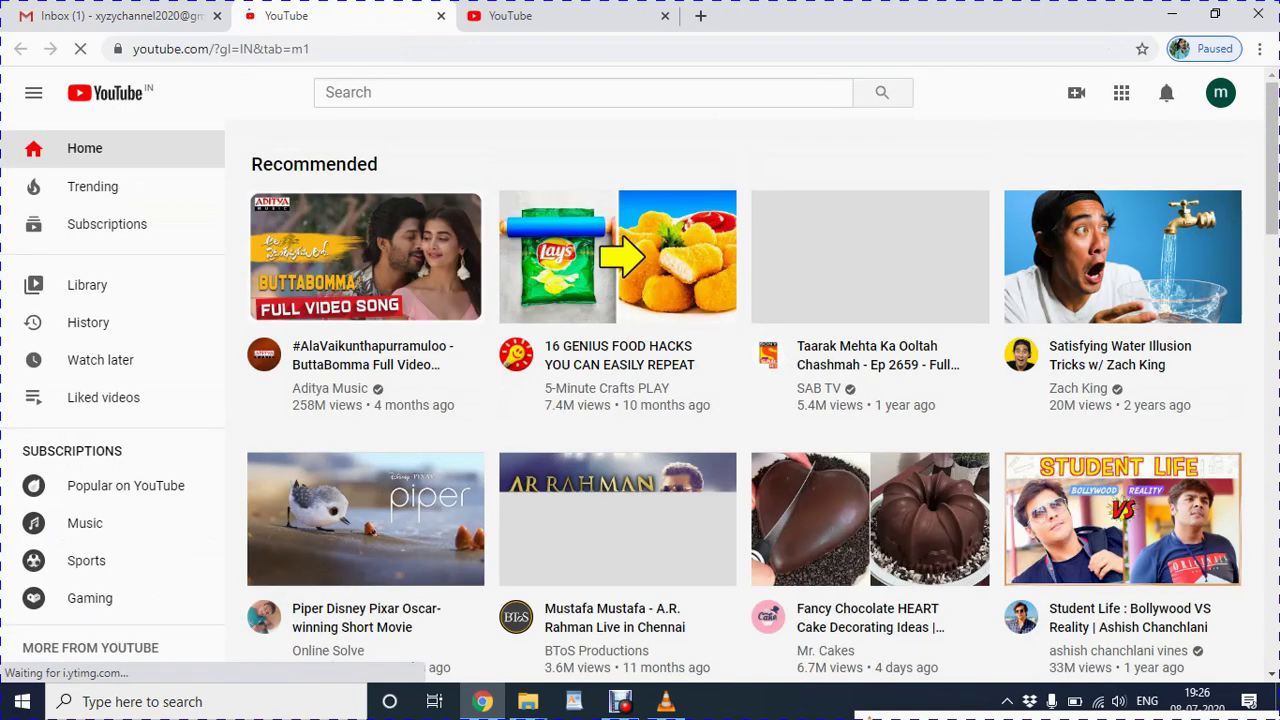
pyautogui.hotkey('ctrl', '1')
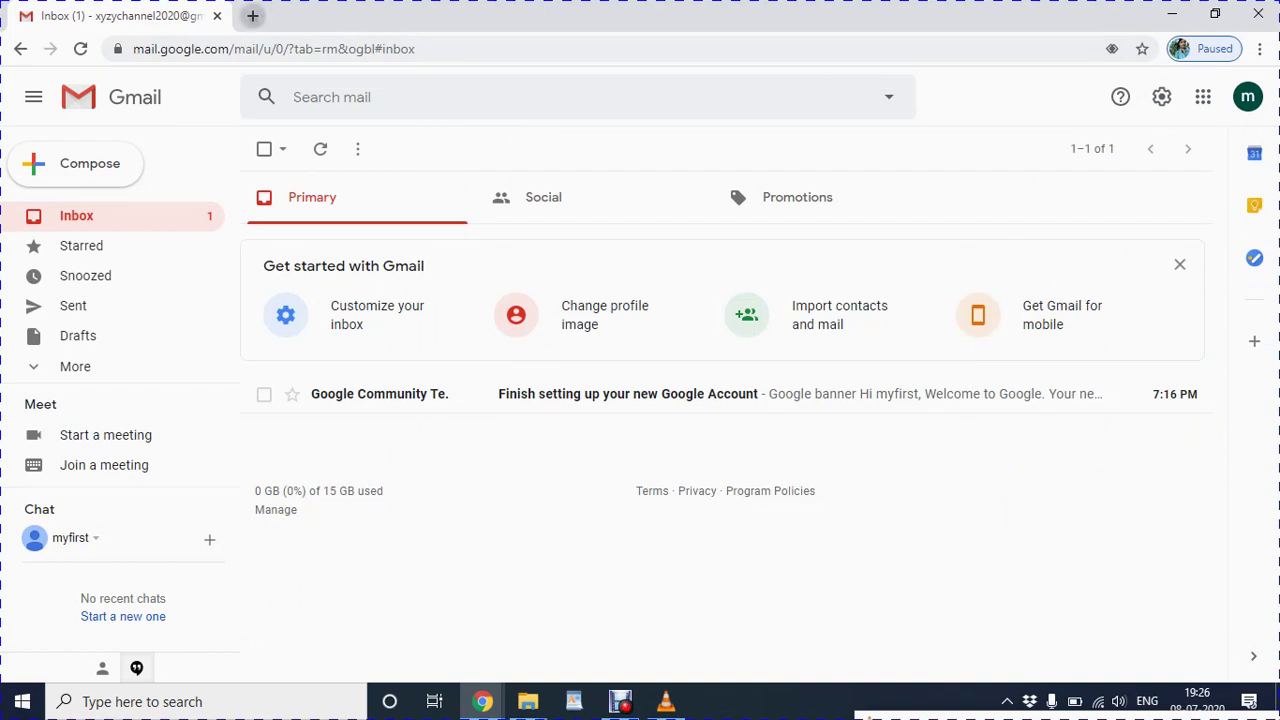
# Open the YouTube home page in a new browser tab.
pyautogui.click(253, 16)
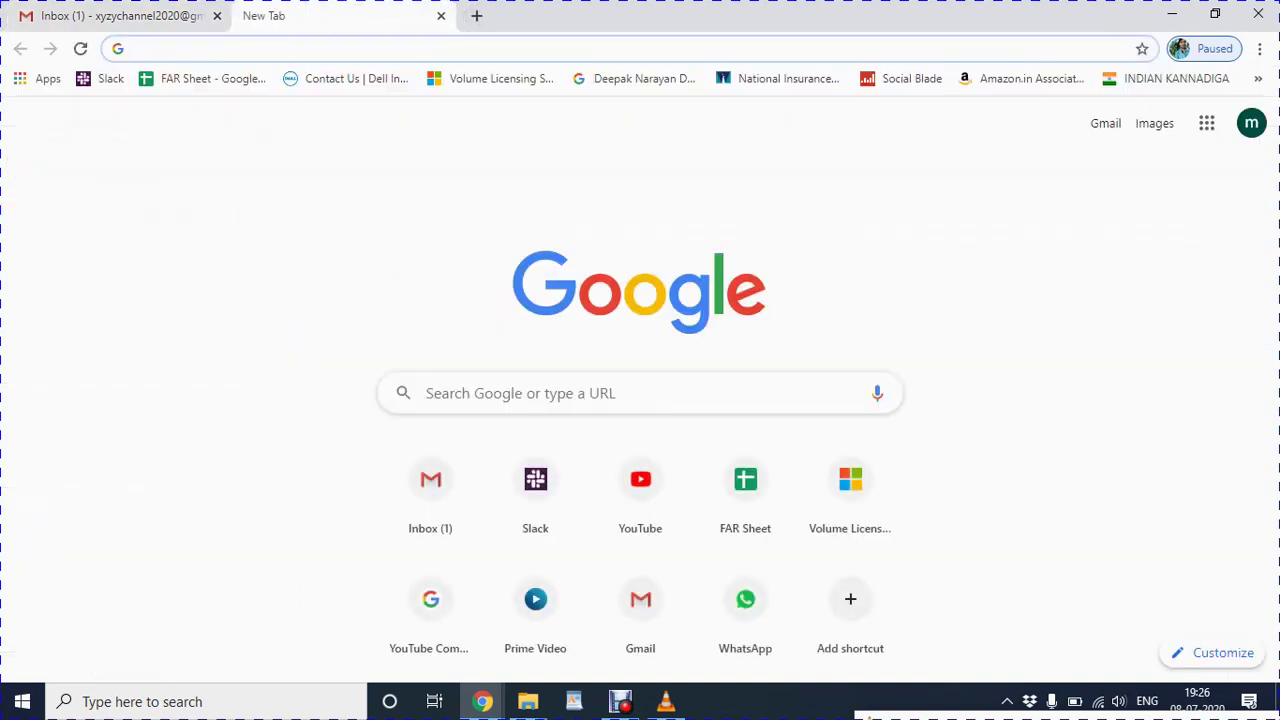
pyautogui.write('you')
pyautogui.press('Return')
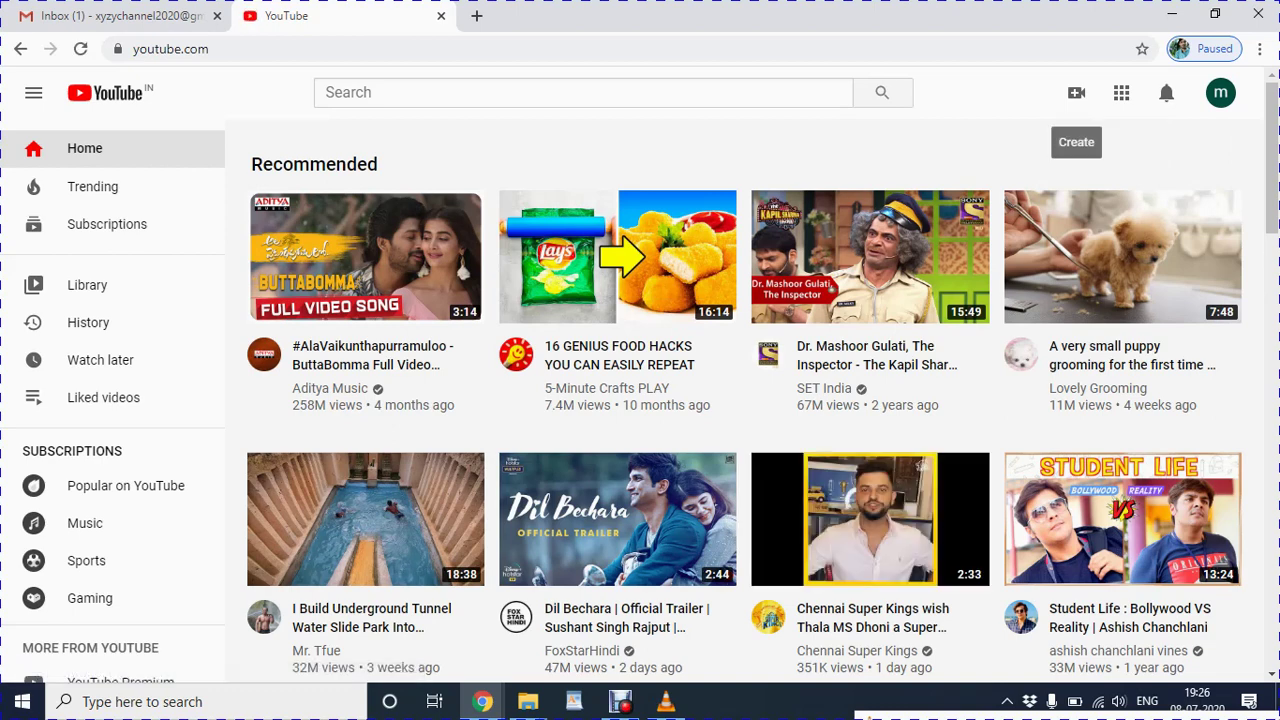
# Start a video upload and decline the offer to create a channel.
pyautogui.click(1076, 92)
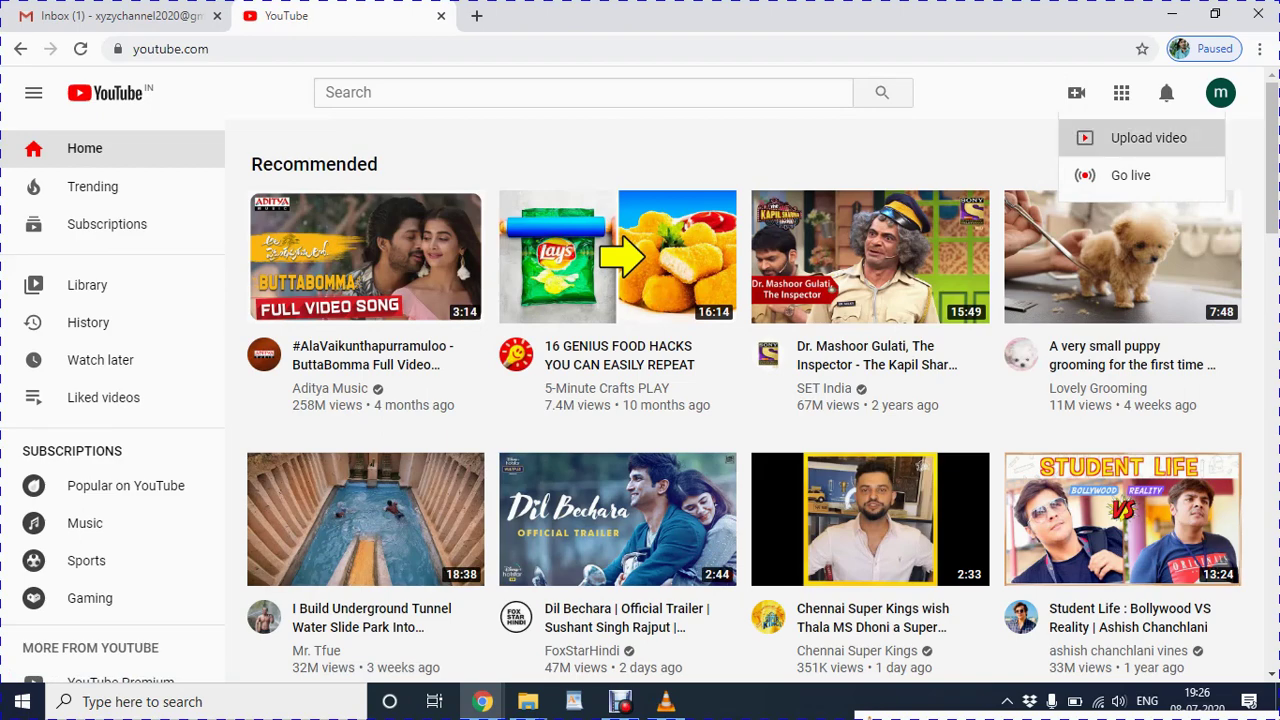
pyautogui.click(1148, 137)
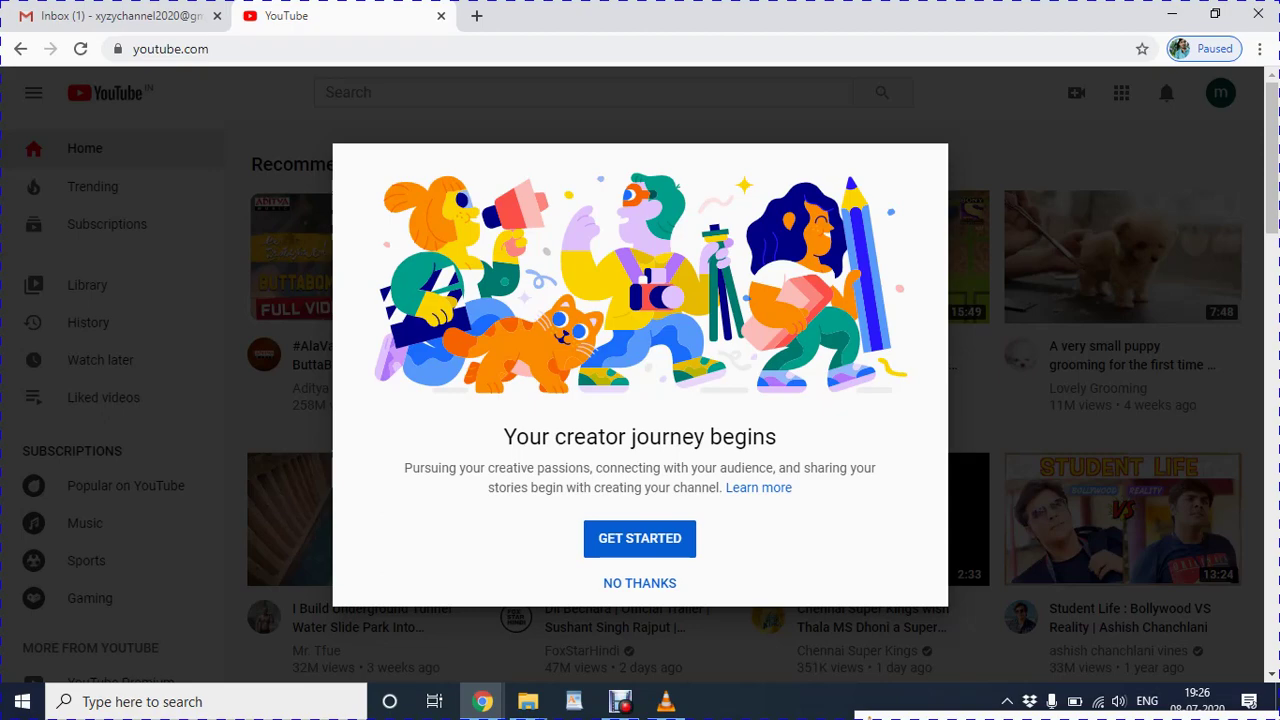
pyautogui.click(640, 583)
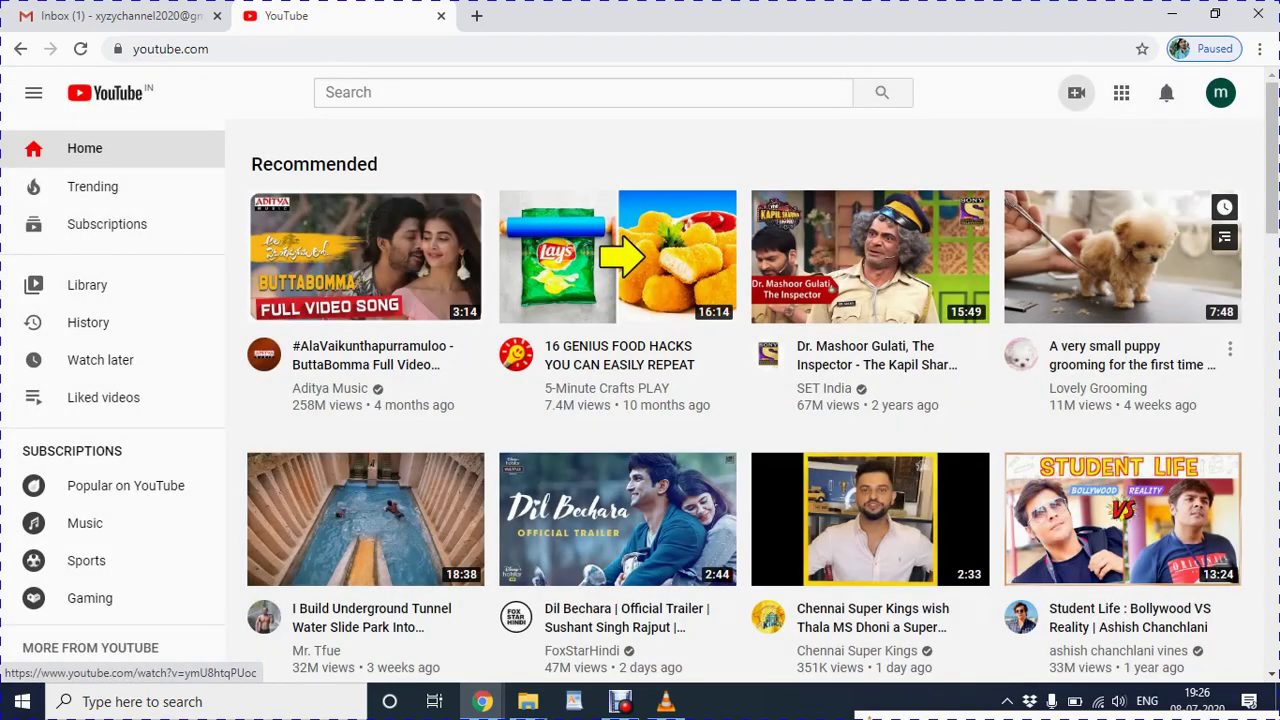
# Look over the YouTube account options, including the one for creating a channel.
pyautogui.click(1220, 92)
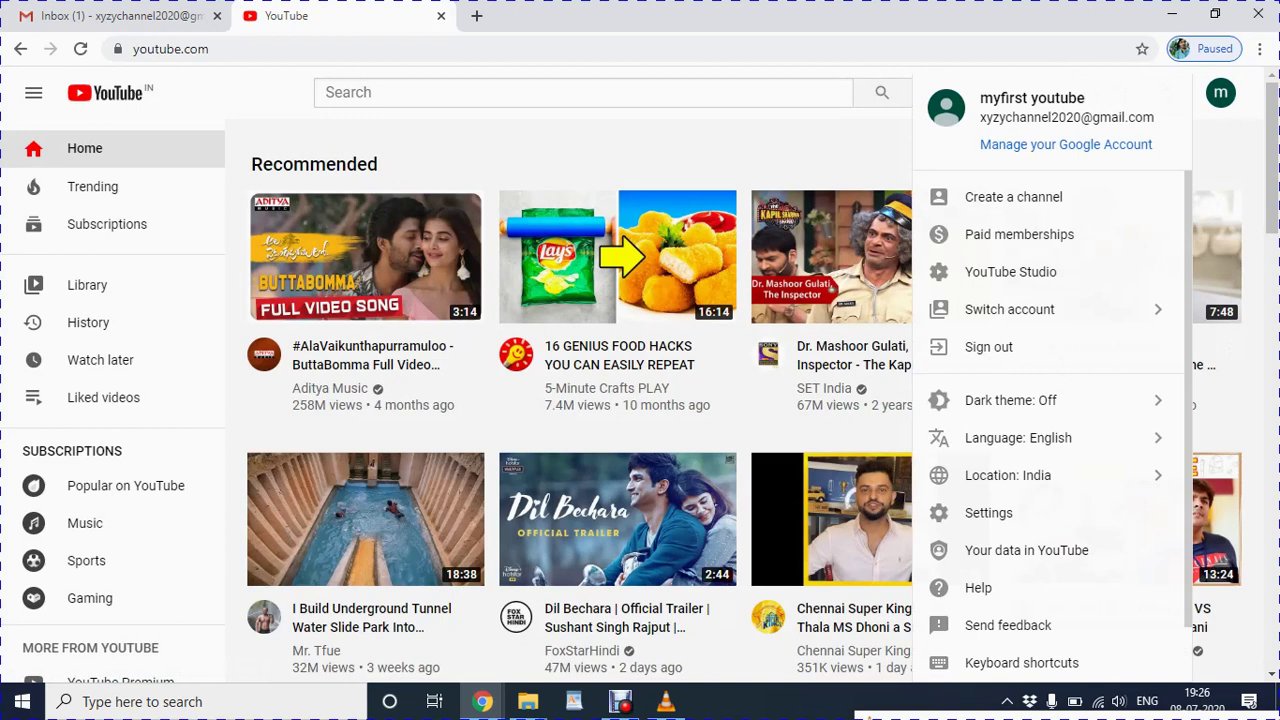
pyautogui.click(209, 48)
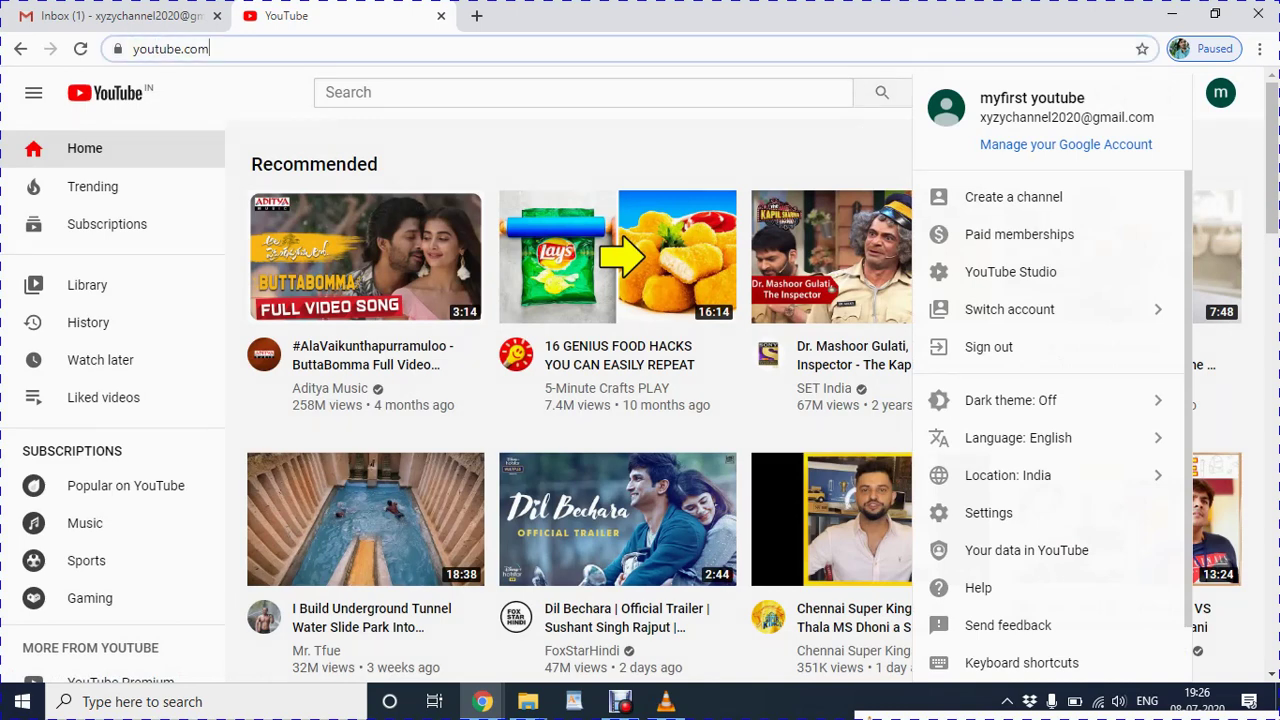
pyautogui.click(700, 150)
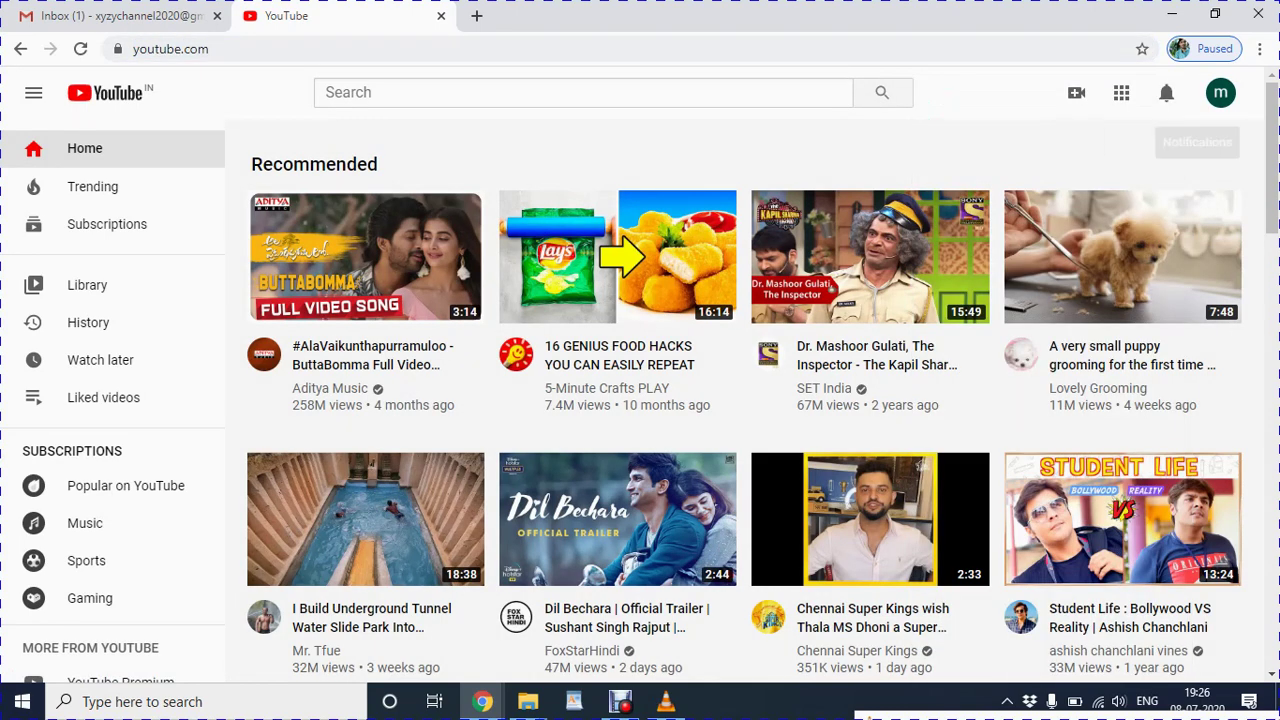
# Start a video upload and create a channel that uses the Google account's own name and picture.
pyautogui.click(1076, 92)
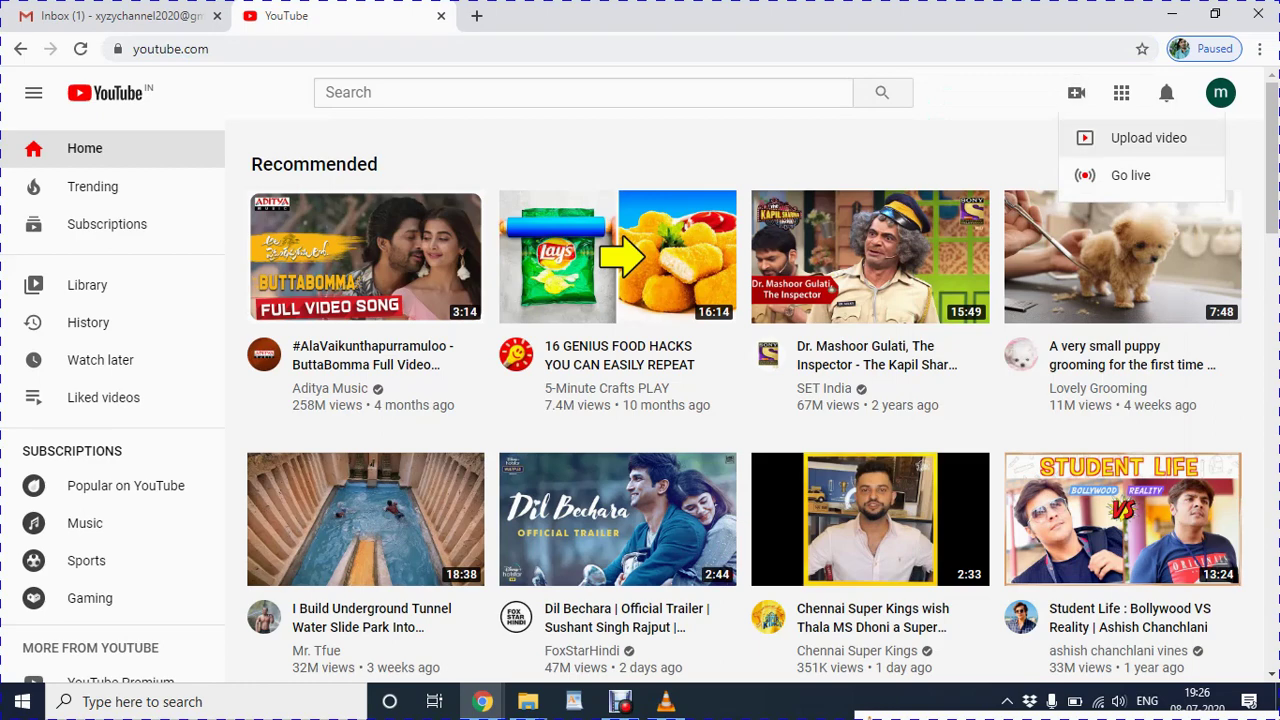
pyautogui.click(1148, 138)
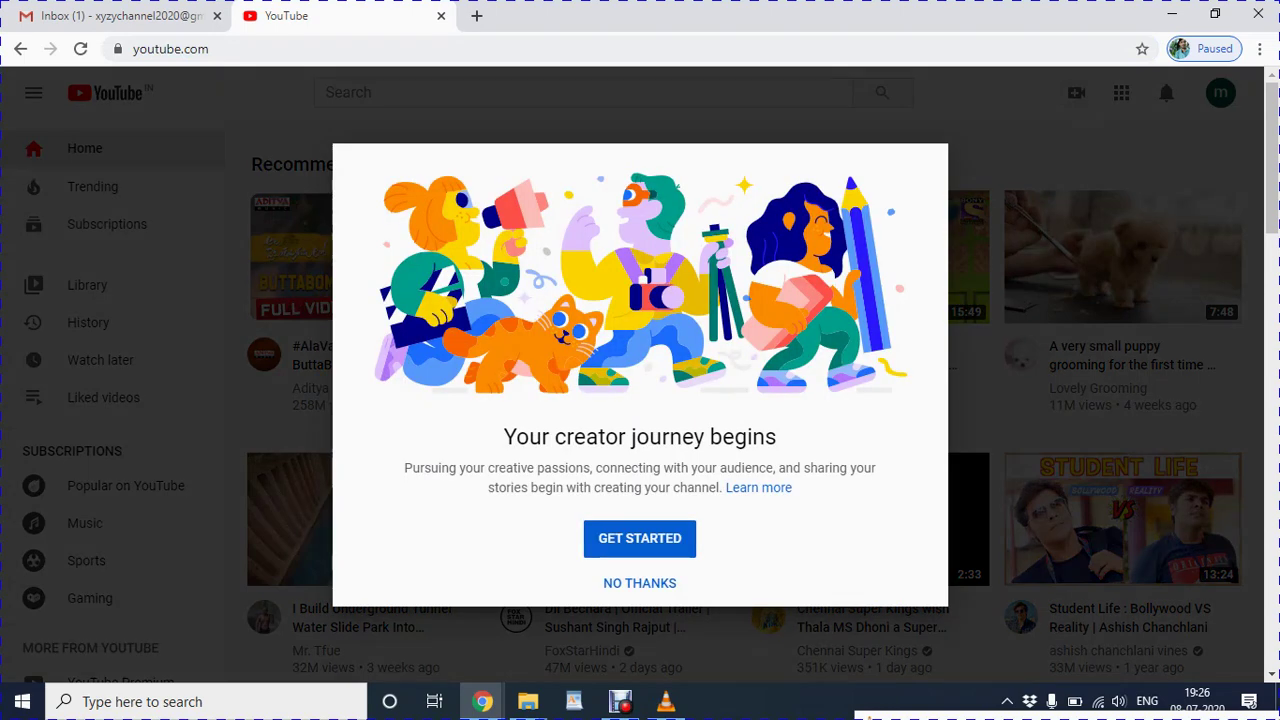
pyautogui.click(640, 538)
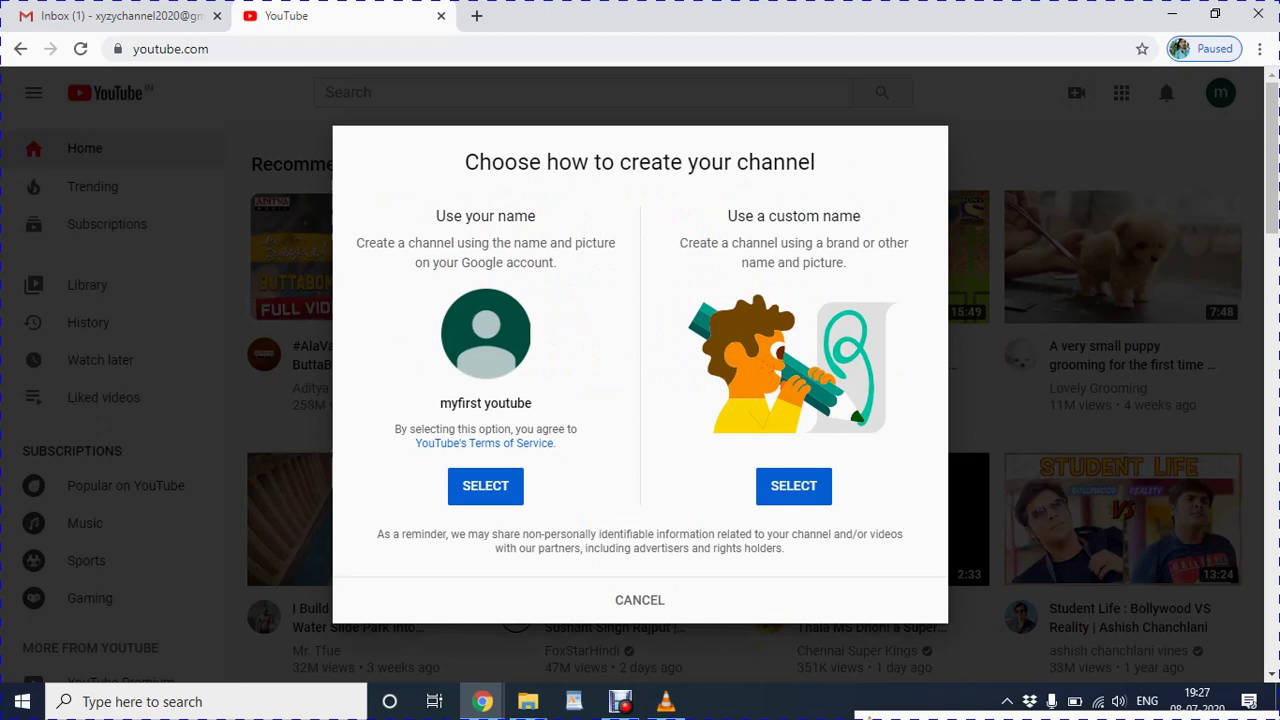
pyautogui.click(485, 485)
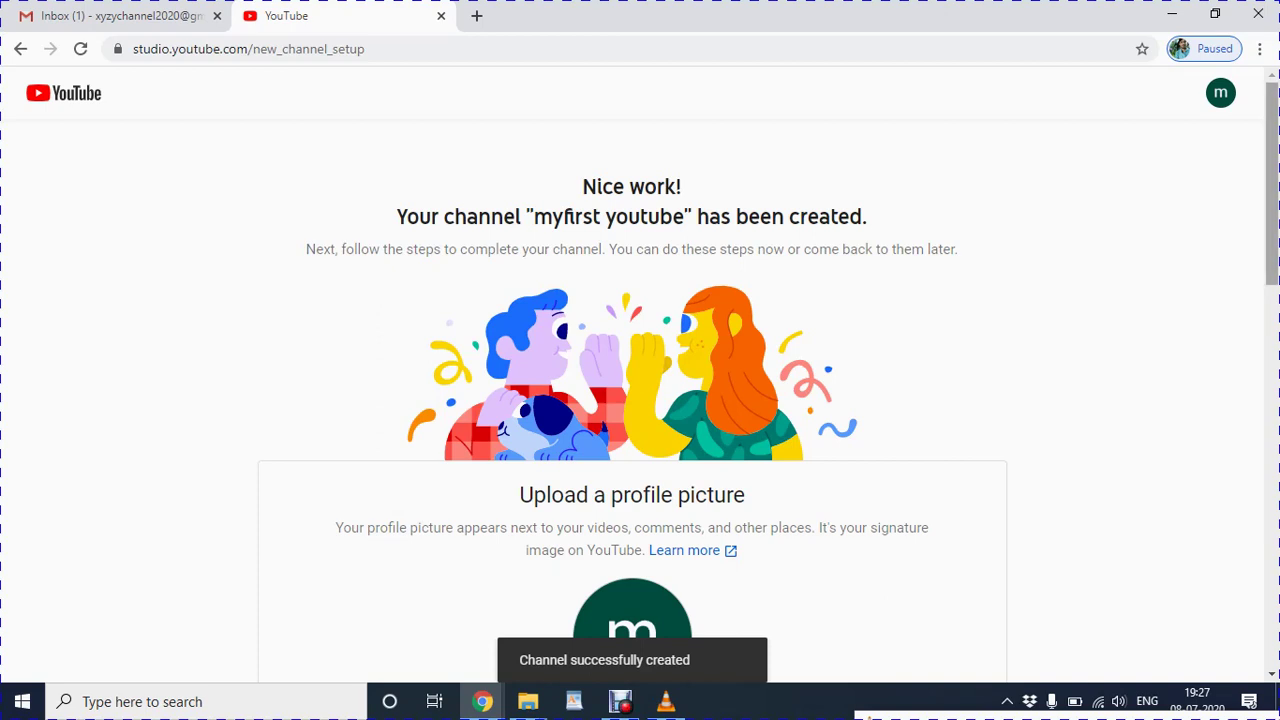
# Review the profile picture, description and site link sections of the new channel setup, and postpone the setup.
pyautogui.scroll(-5, 640, 380)
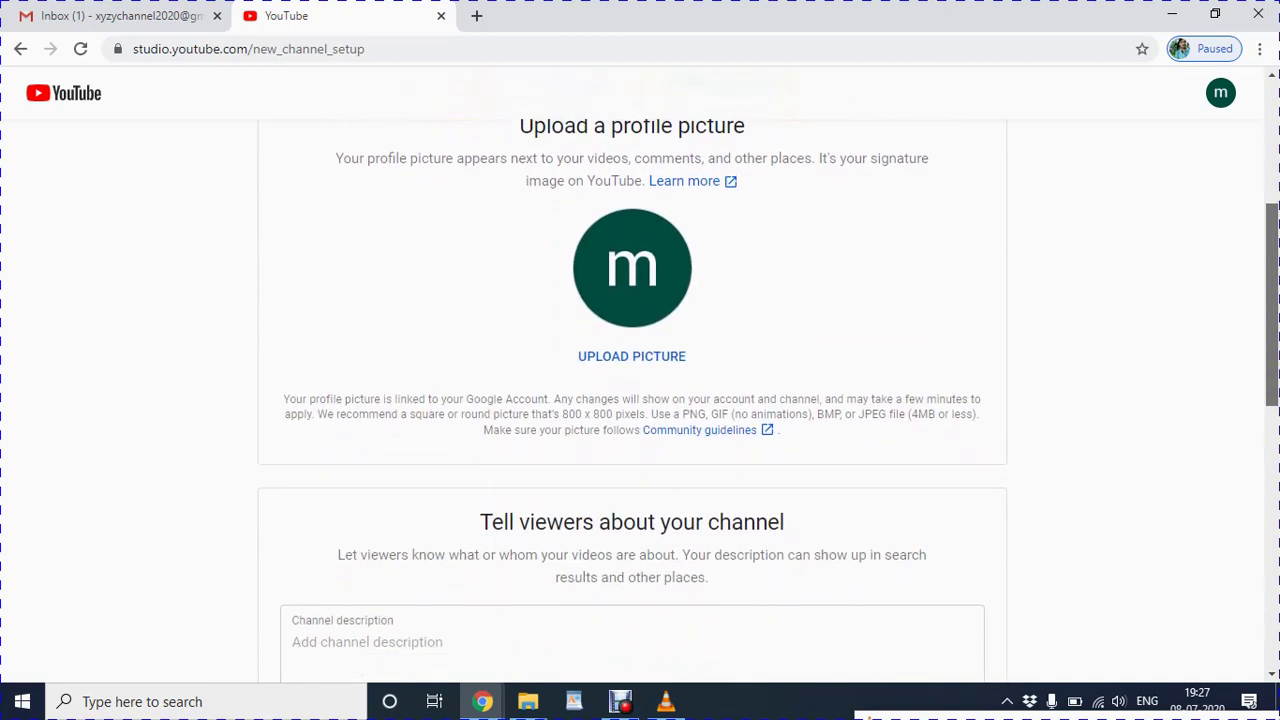
pyautogui.scroll(-5, 640, 400)
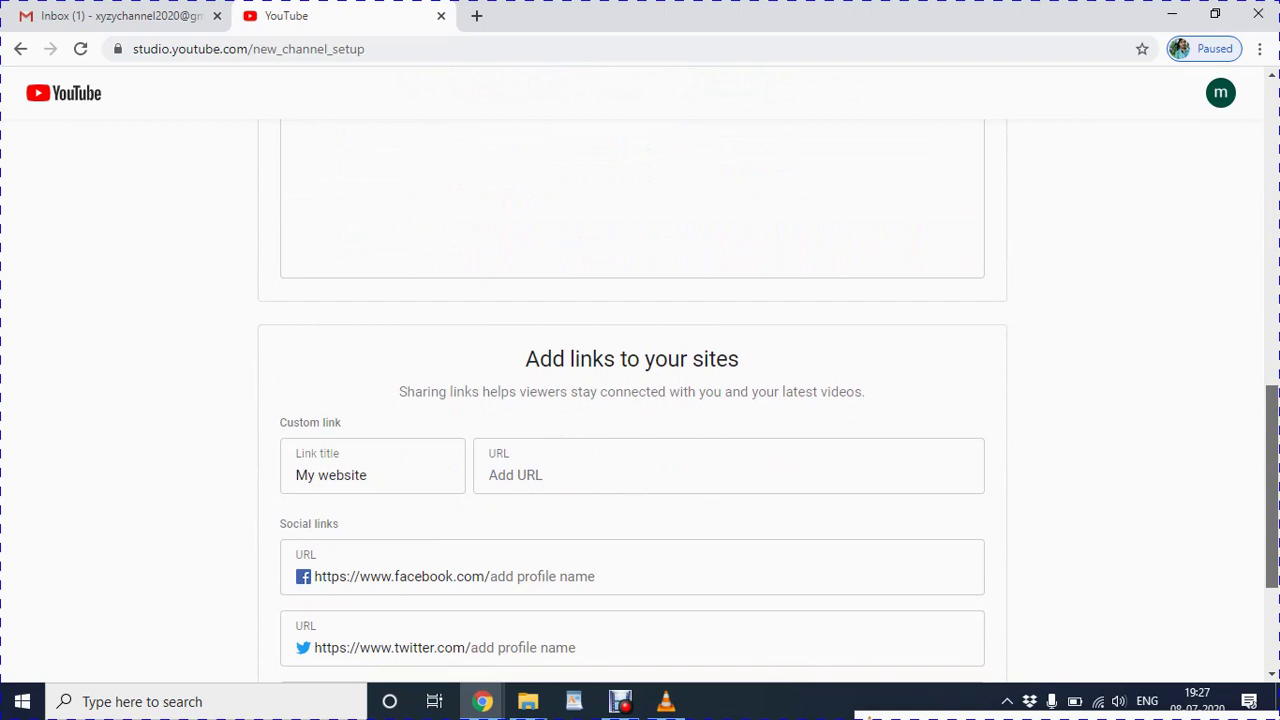
pyautogui.scroll(-2, 640, 400)
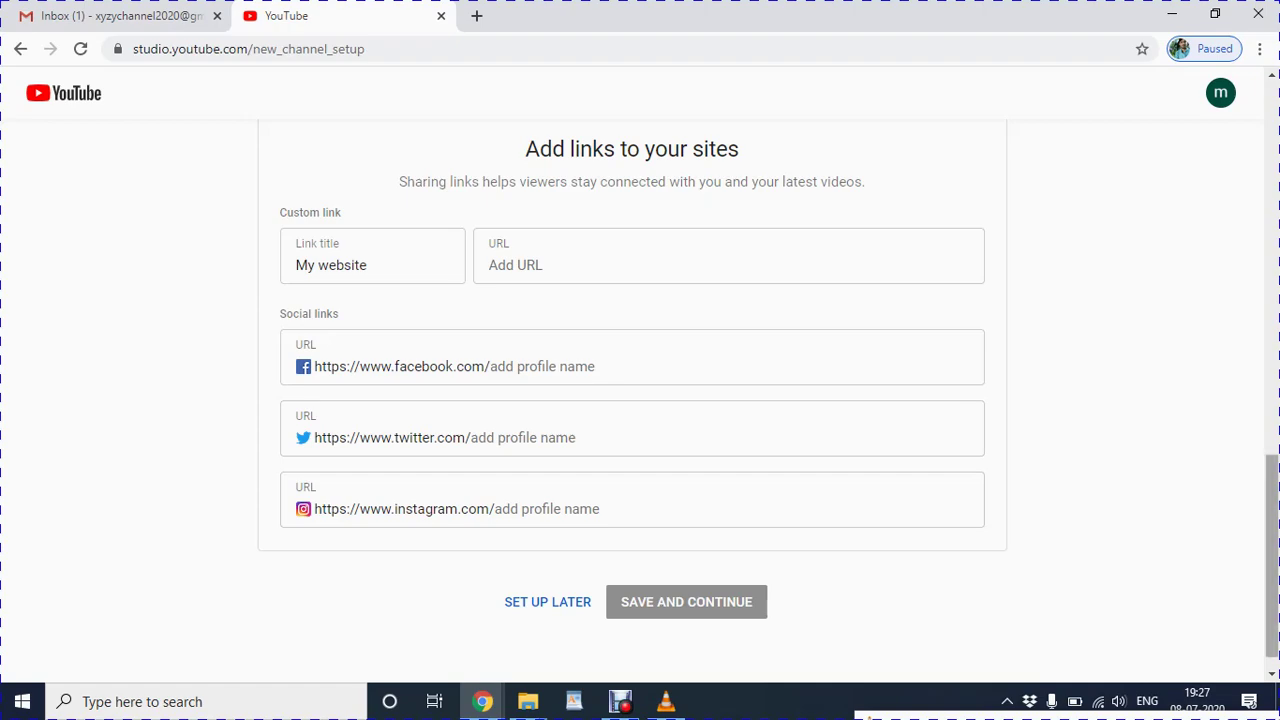
pyautogui.scroll(6, 640, 400)
pyautogui.scroll(4, 640, 400)
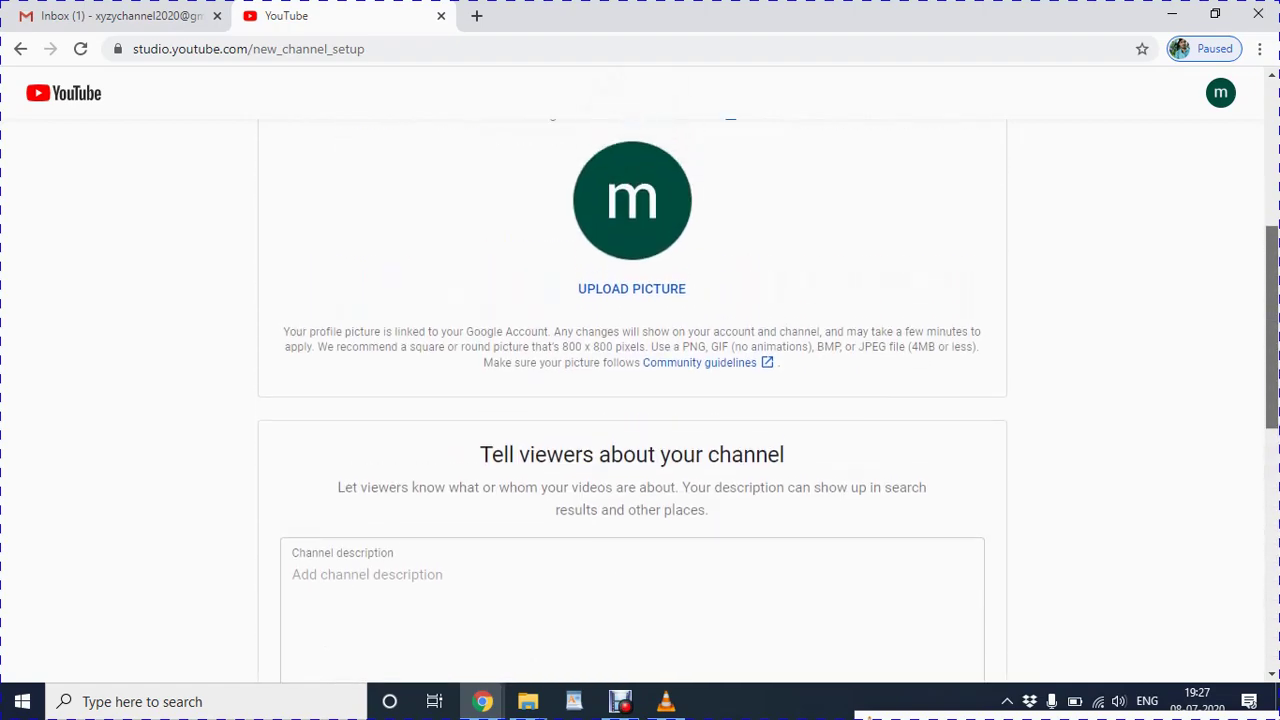
pyautogui.scroll(-10, 640, 400)
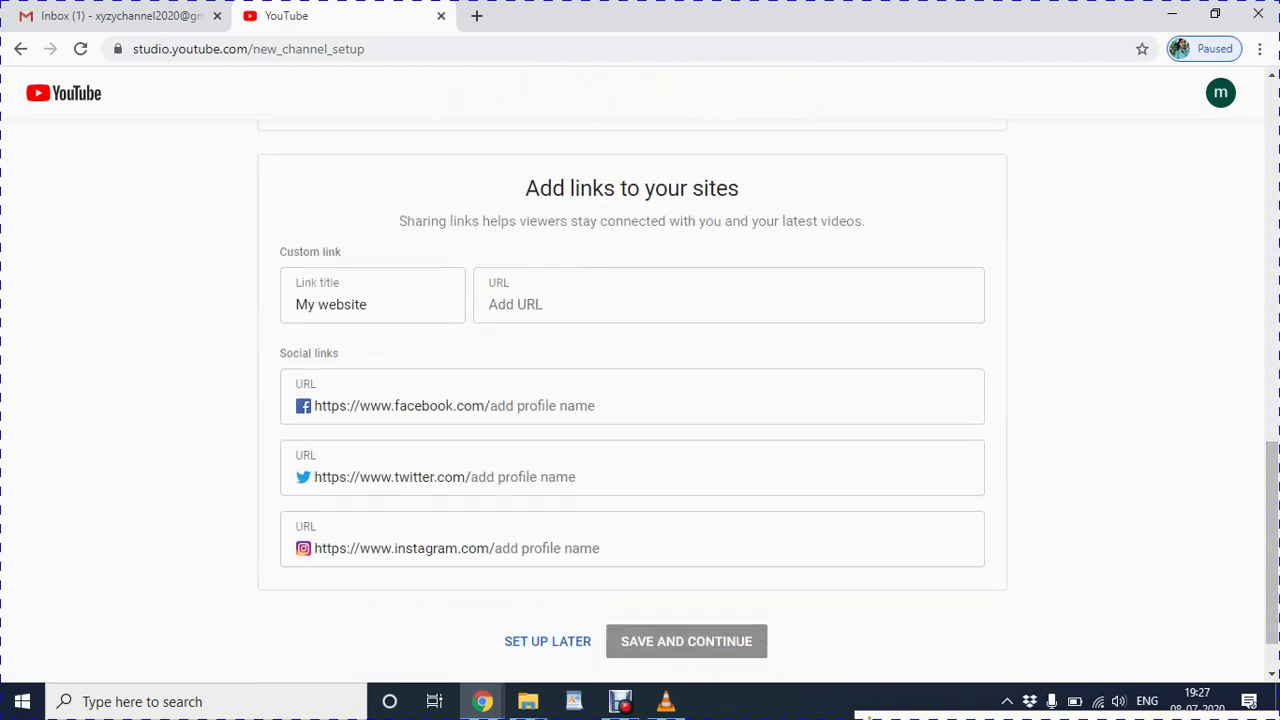
pyautogui.click(547, 641)
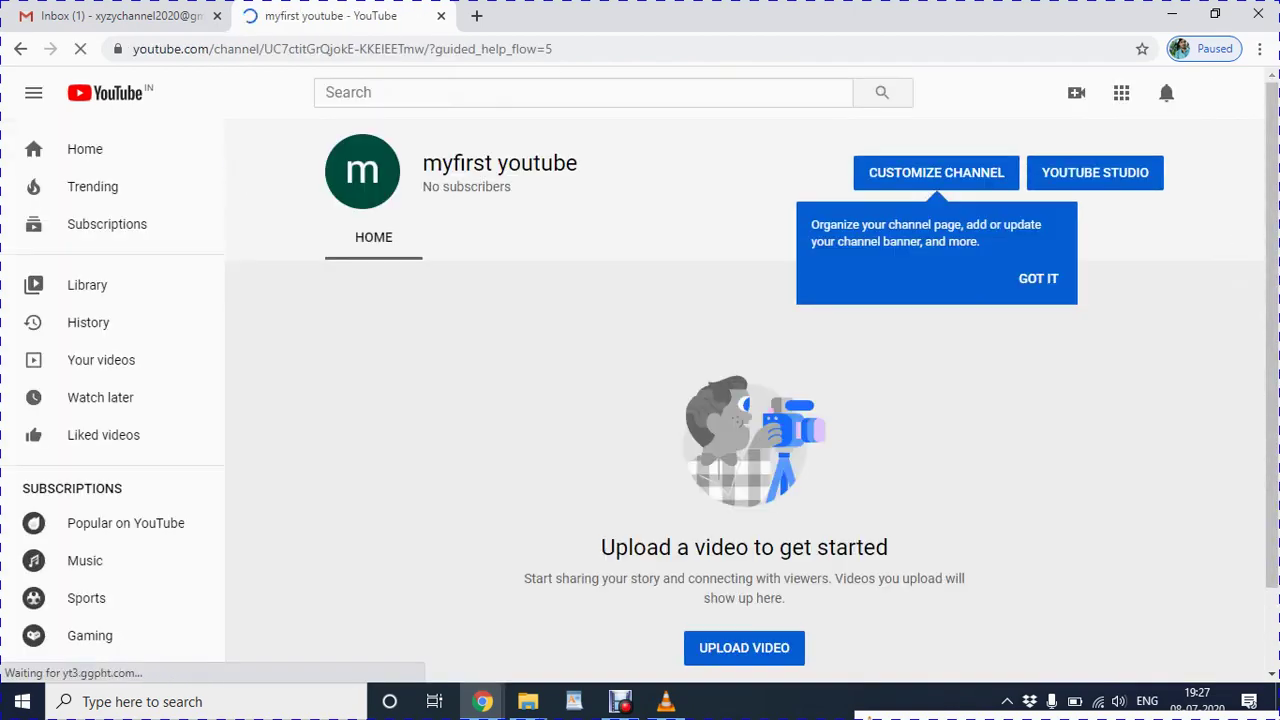
# Open the channel's customization page and examine the upload options for channel art without adding a photo.
pyautogui.click(1038, 279)
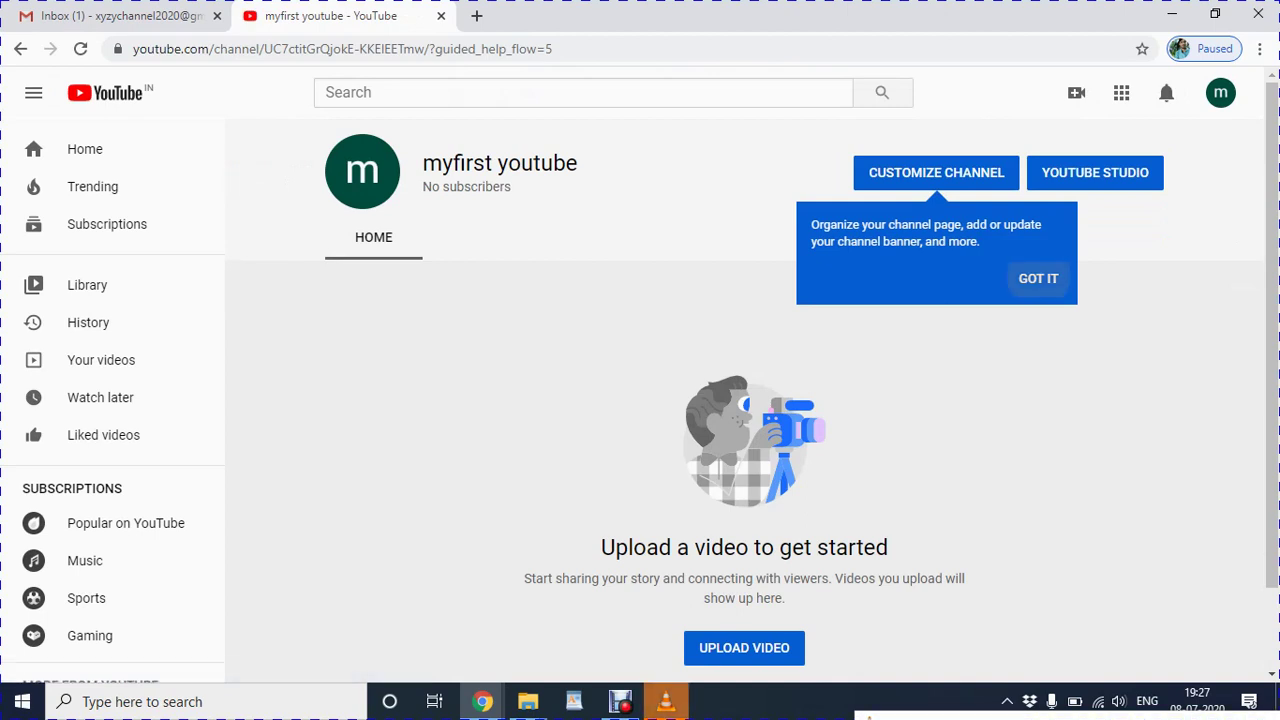
pyautogui.click(936, 172)
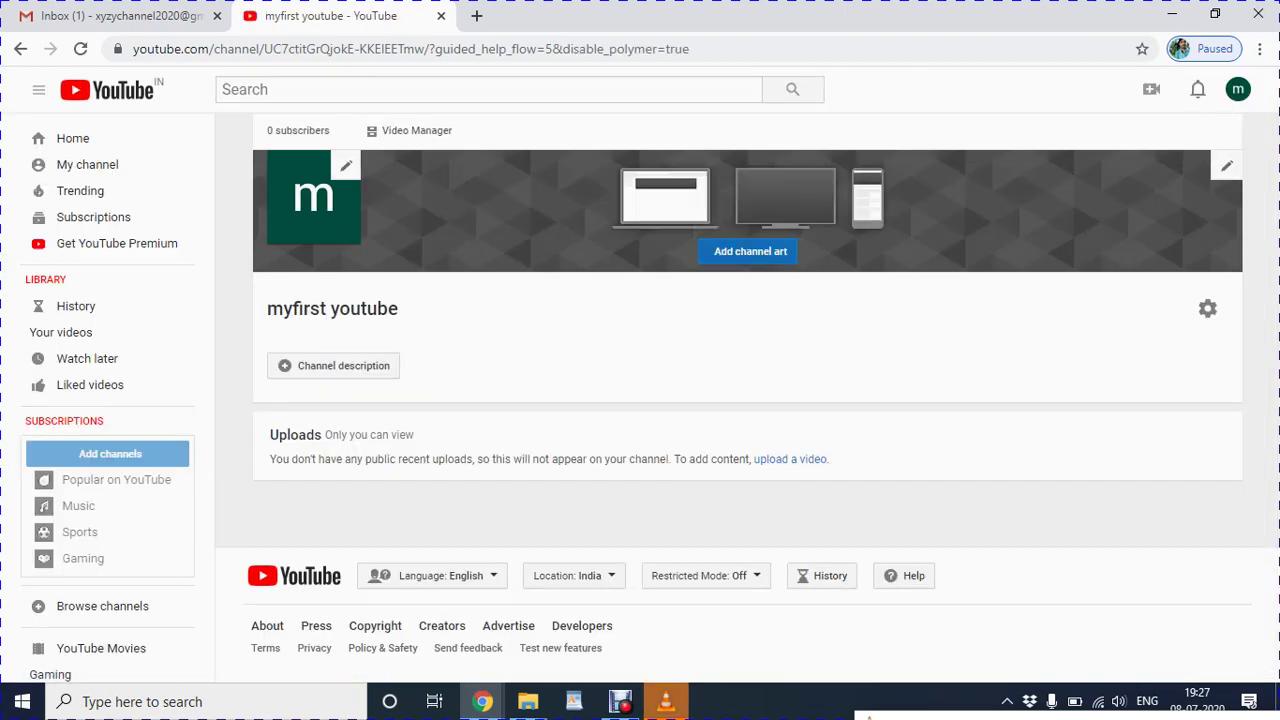
pyautogui.click(750, 251)
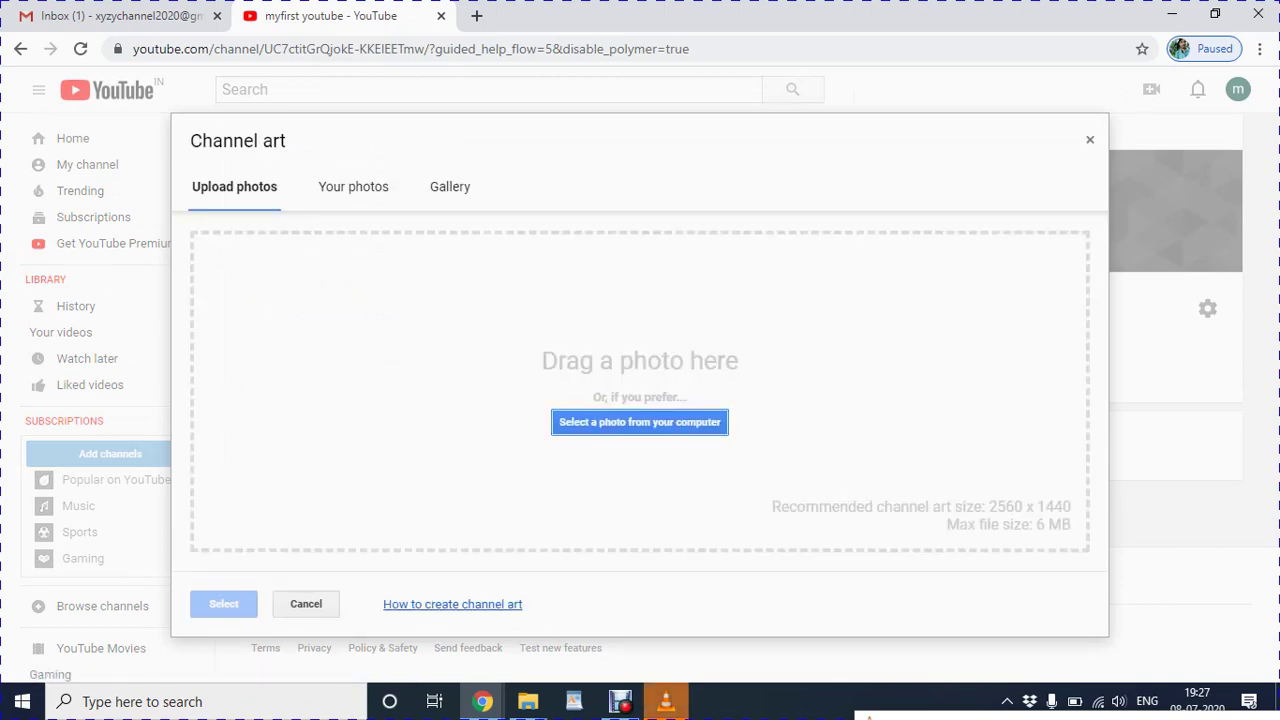
pyautogui.click(1090, 139)
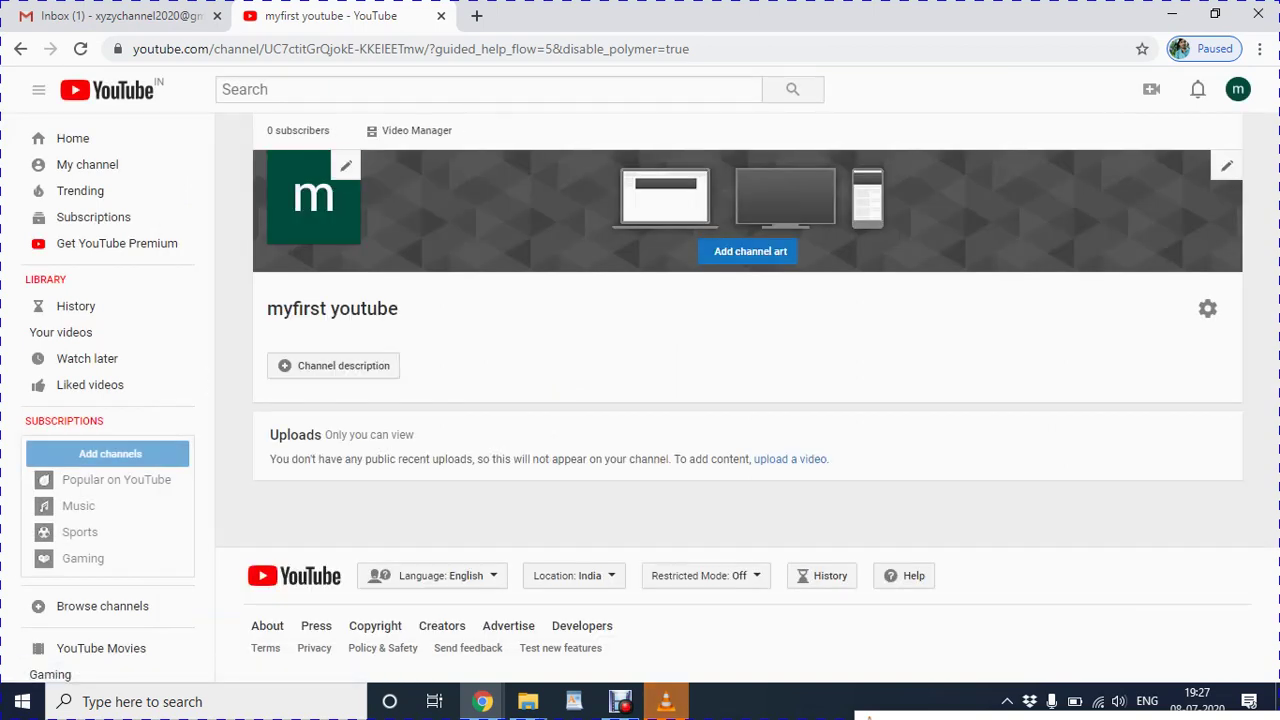
# Search YouTube for "indian kannadiga" and open the IndianKannadiga channel to view its banner and layout.
pyautogui.write('indian kannadiga')
pyautogui.press('Return')
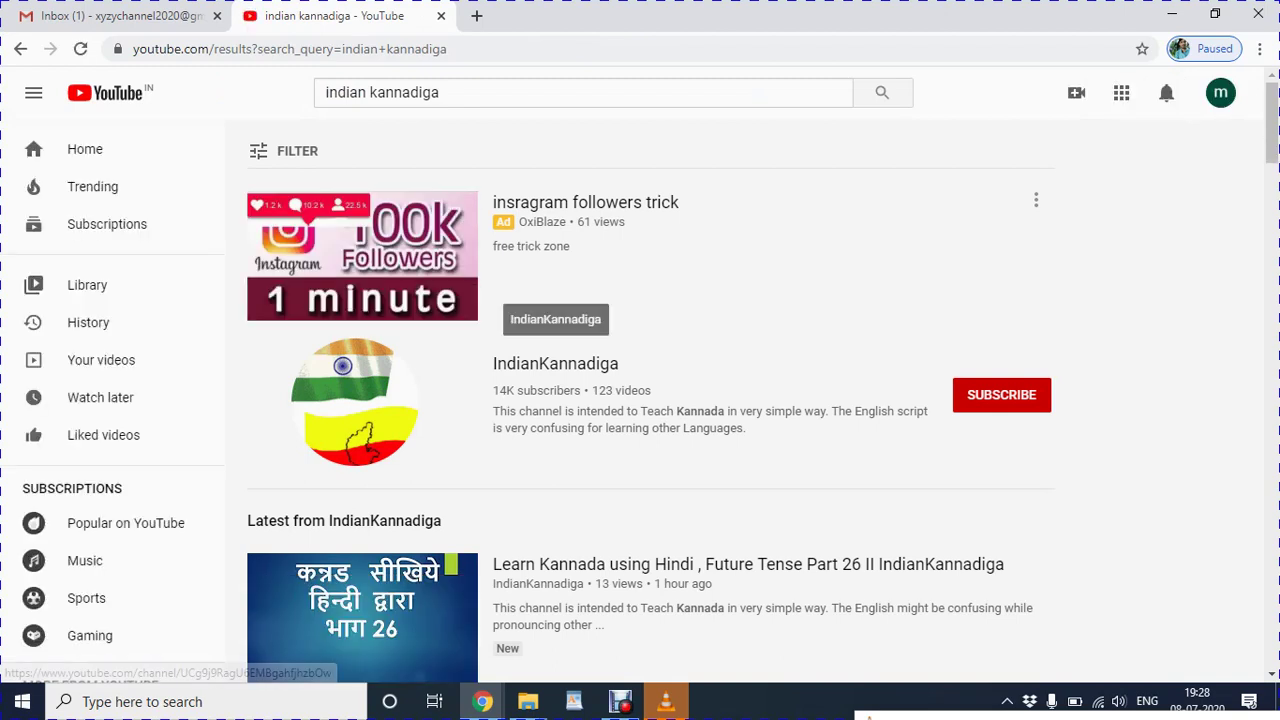
pyautogui.click(555, 363)
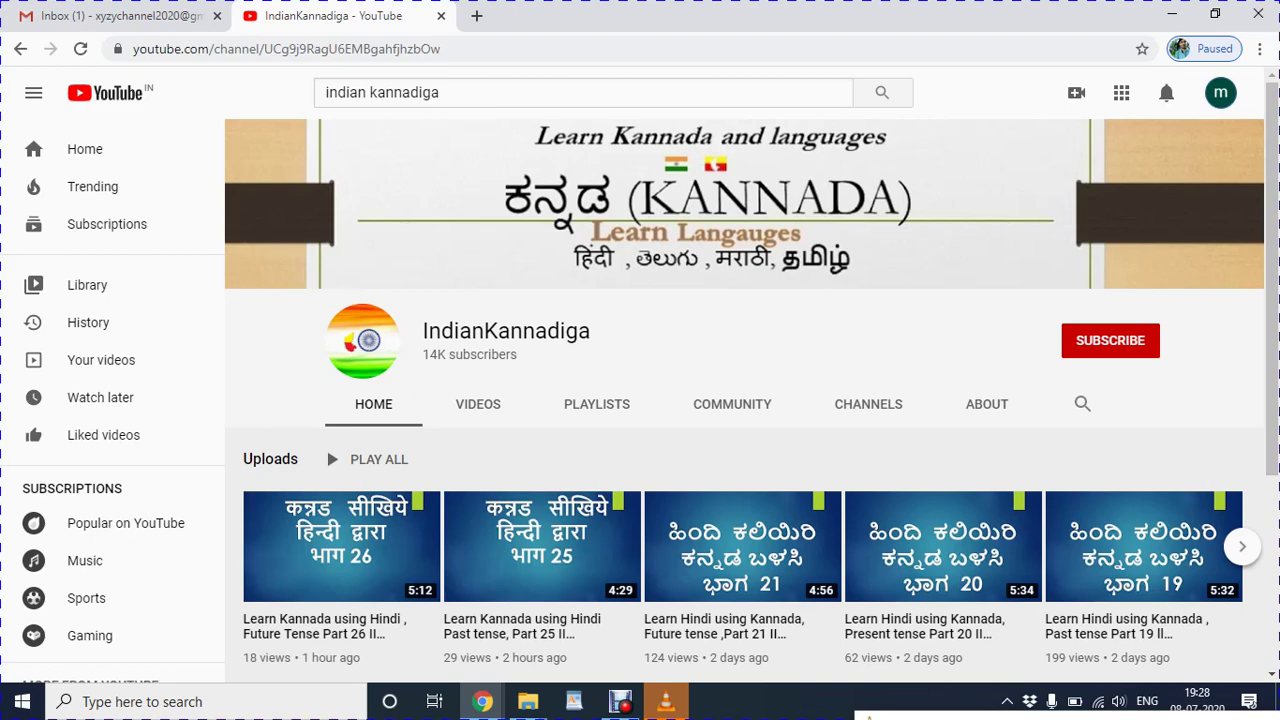
# Return to your own channel's customization page and open the video upload page in YouTube Studio.
pyautogui.click(1220, 92)
pyautogui.click(1002, 197)
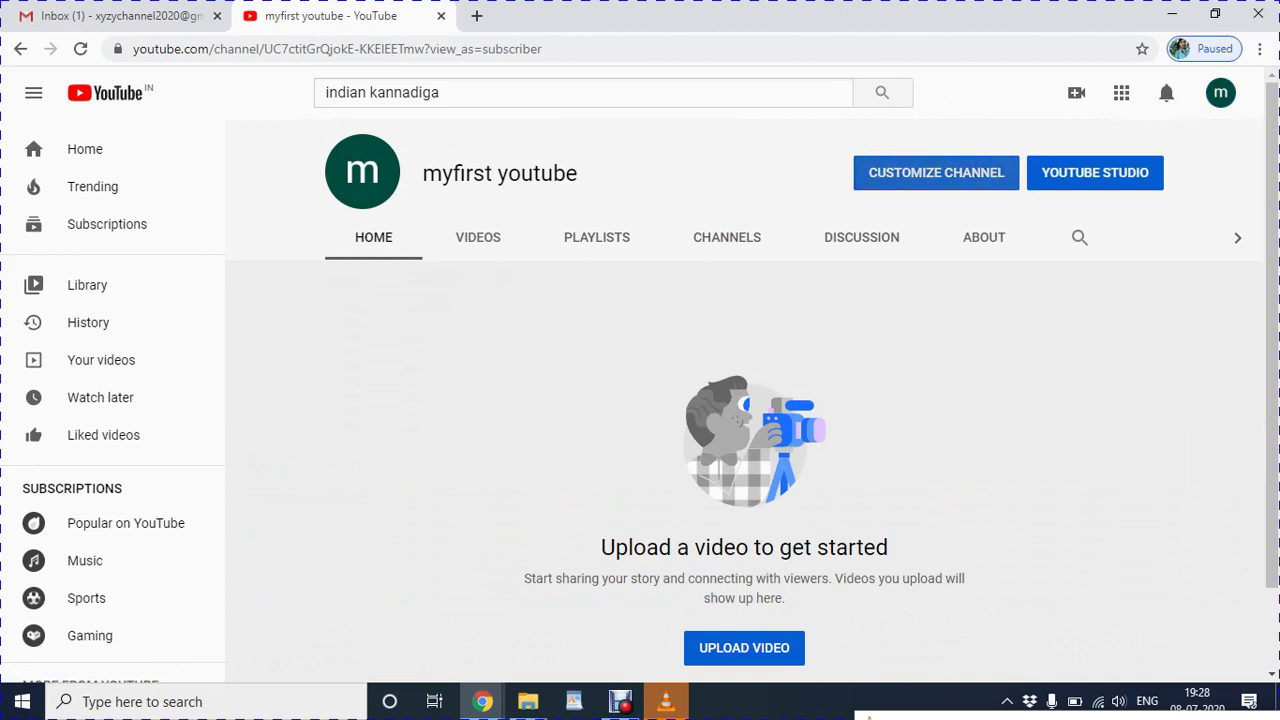
pyautogui.click(935, 172)
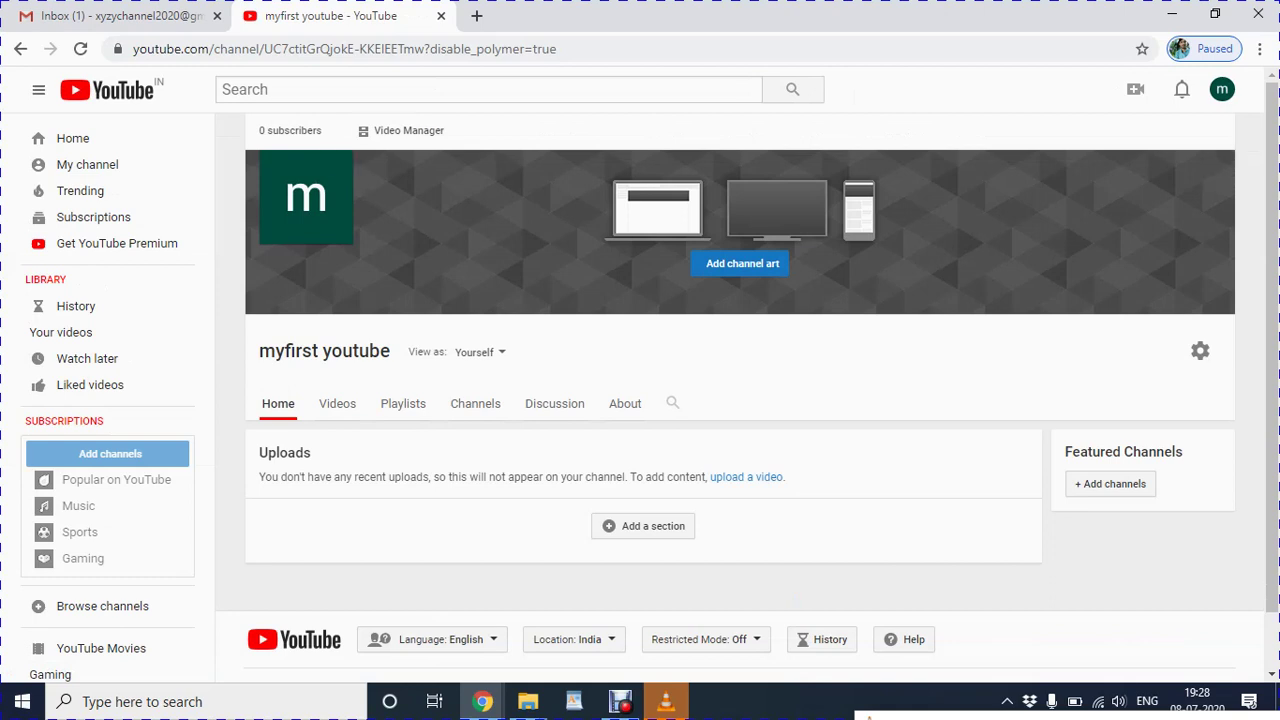
pyautogui.click(1135, 89)
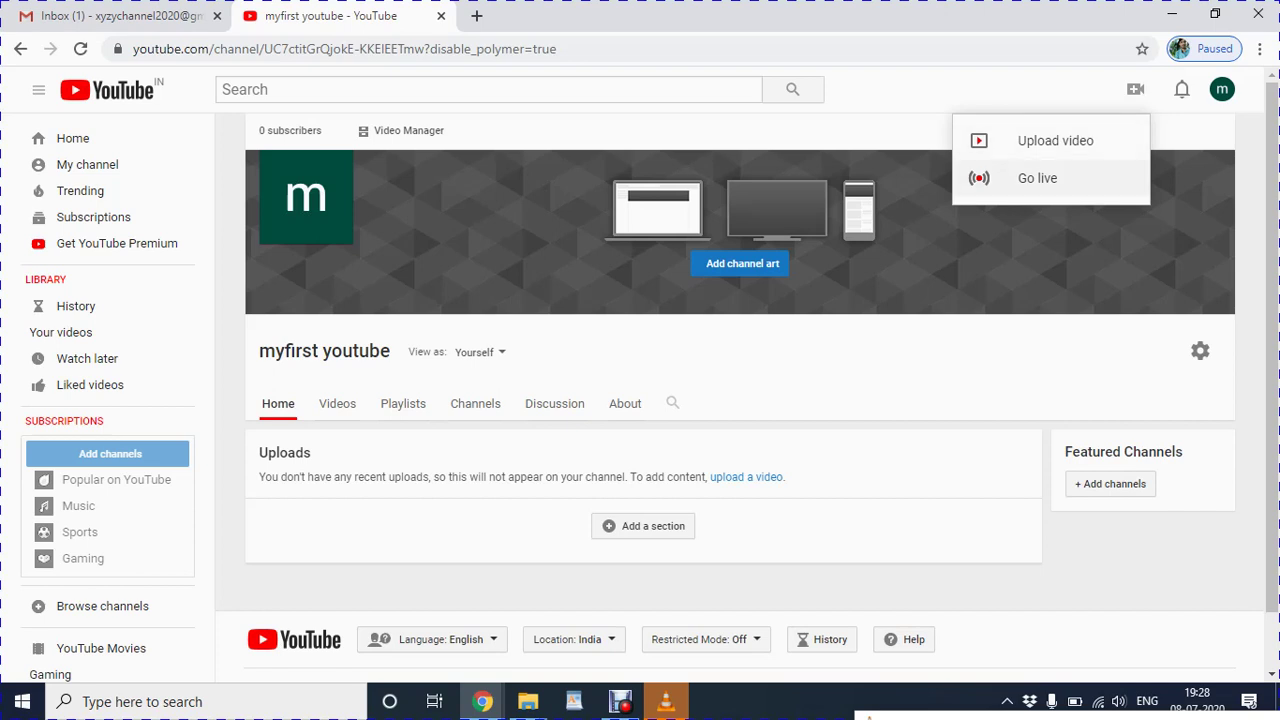
pyautogui.click(1055, 140)
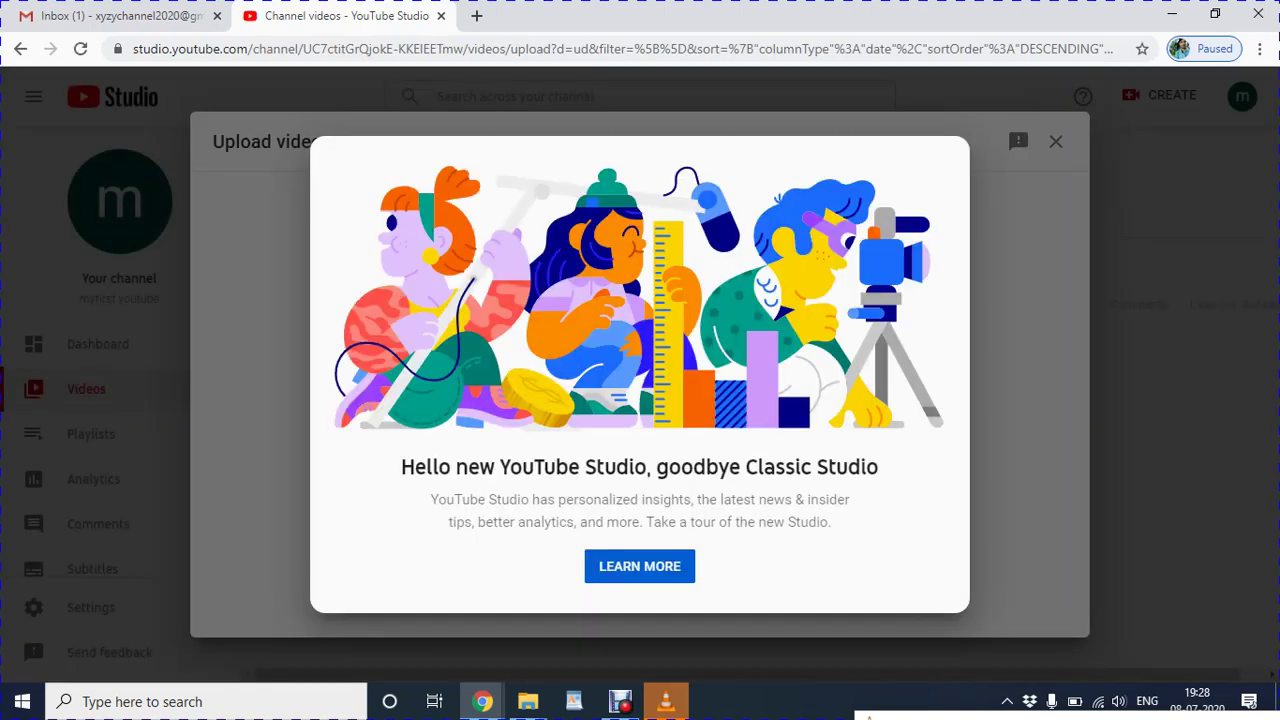
# Dismiss the YouTube Studio welcome message and upload the video file Untitled 151 from the Debut folder.
pyautogui.press('Escape')
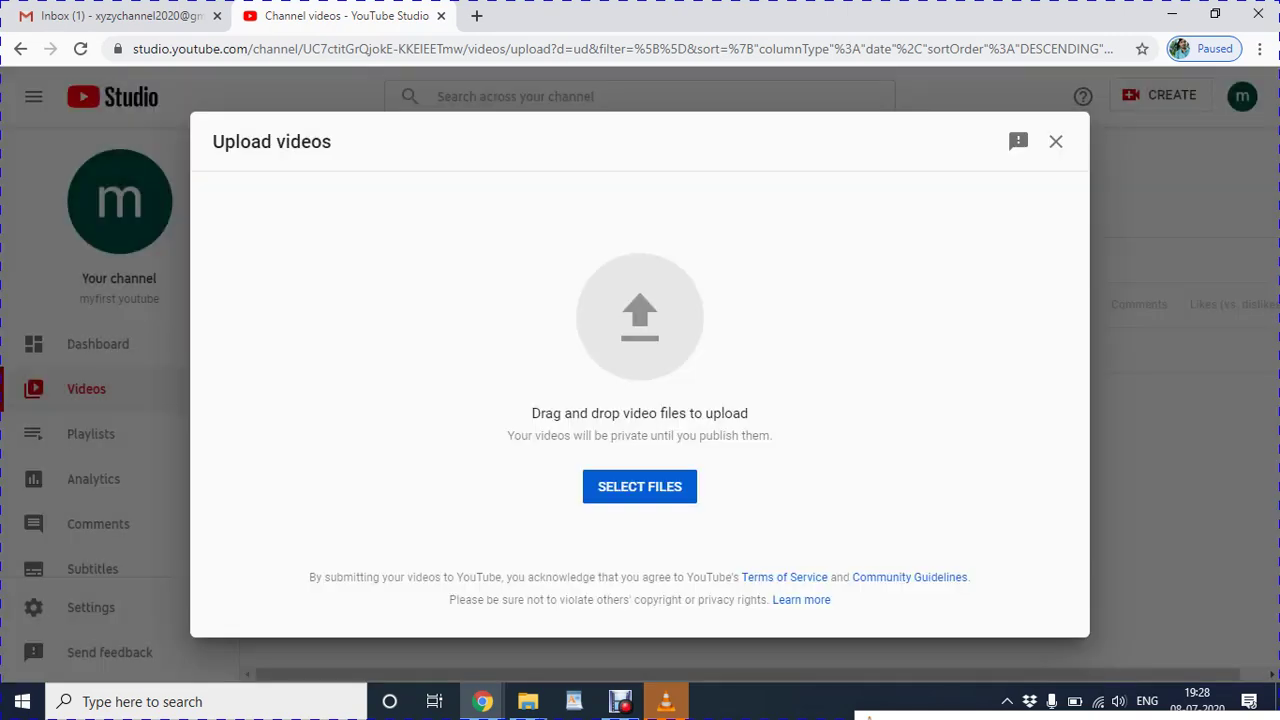
pyautogui.click(640, 486)
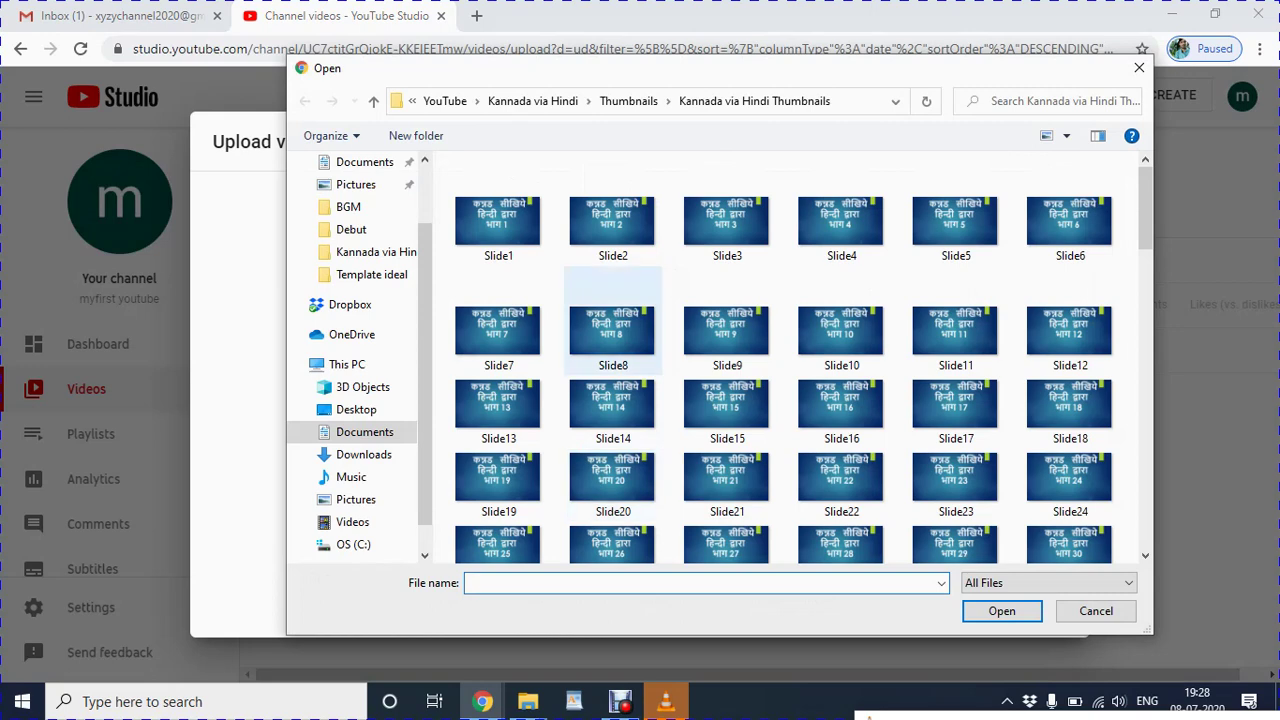
pyautogui.click(351, 229)
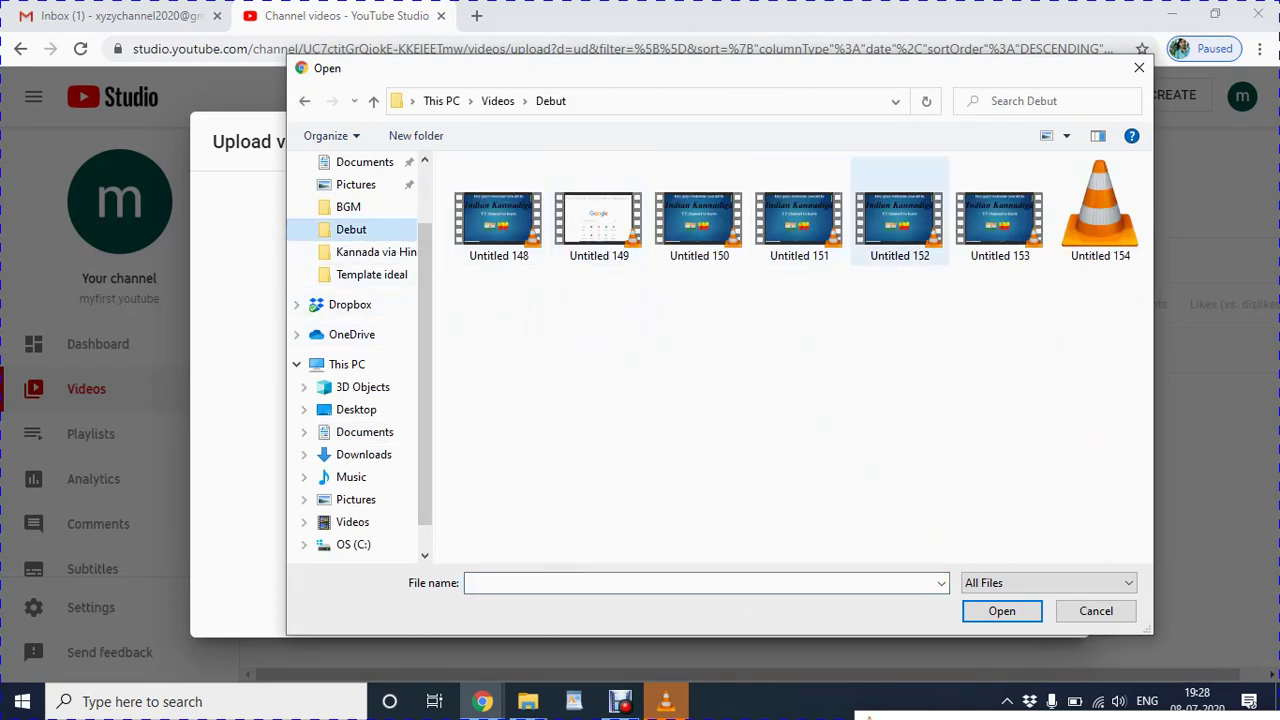
pyautogui.click(799, 225)
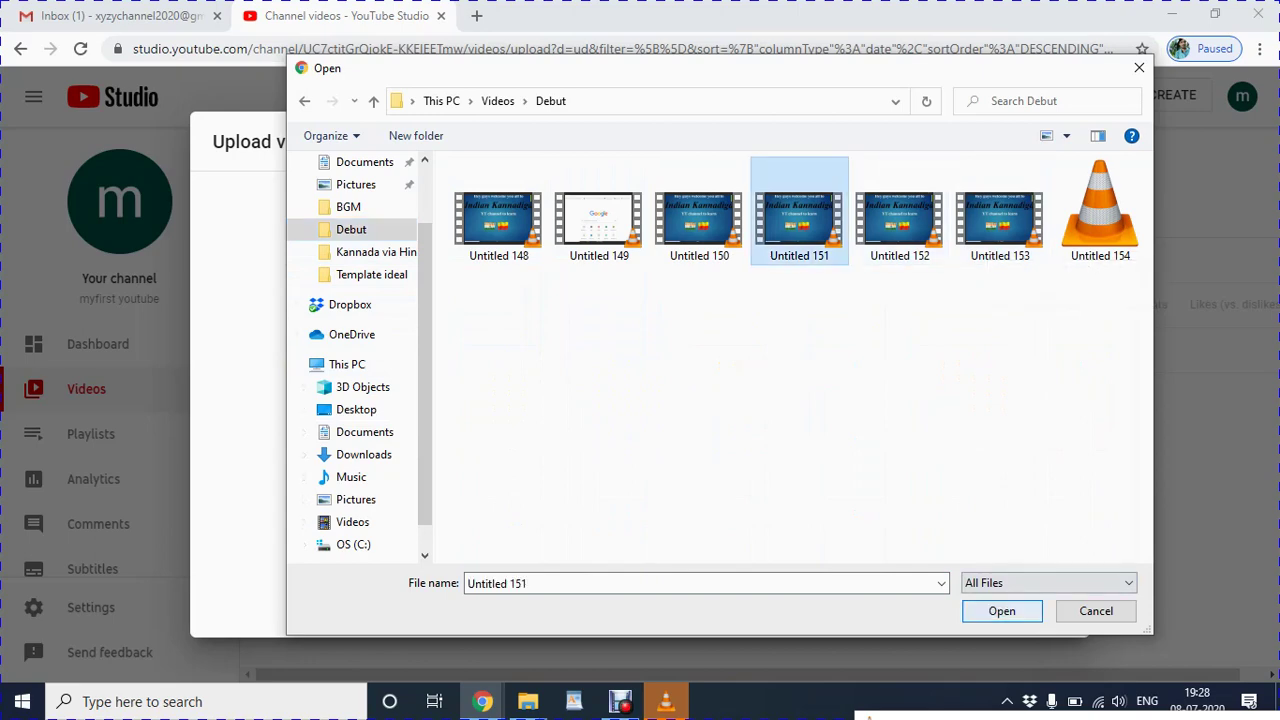
pyautogui.click(1002, 611)
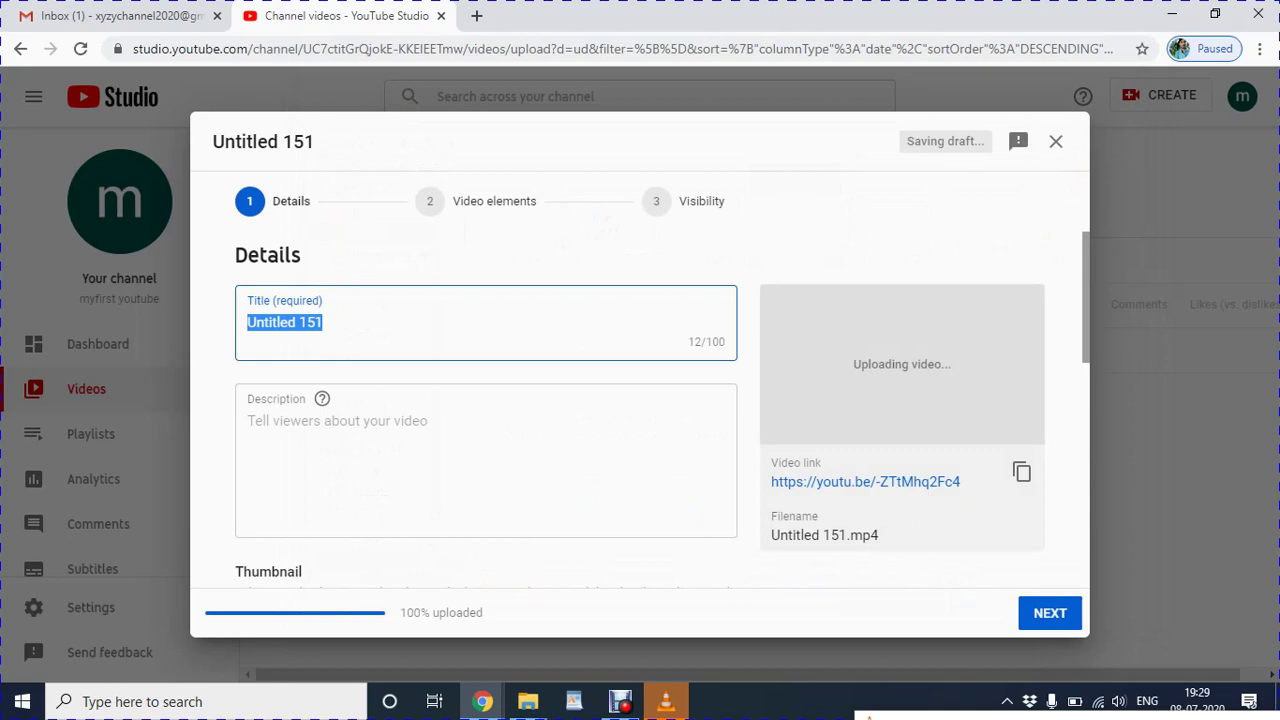
# Replace the default video title with "Learn Creating YouTube channel", correcting the spelling and the capital T in YouTube.
pyautogui.write('arn')
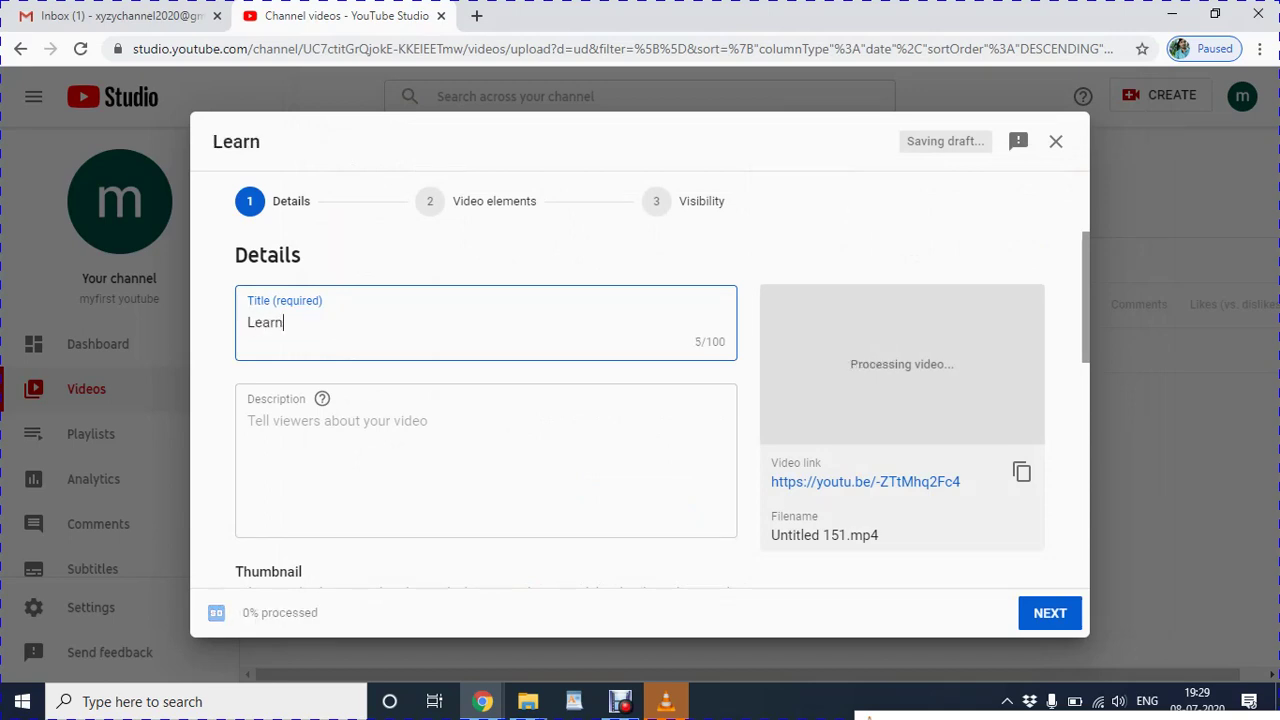
pyautogui.write(' Crea')
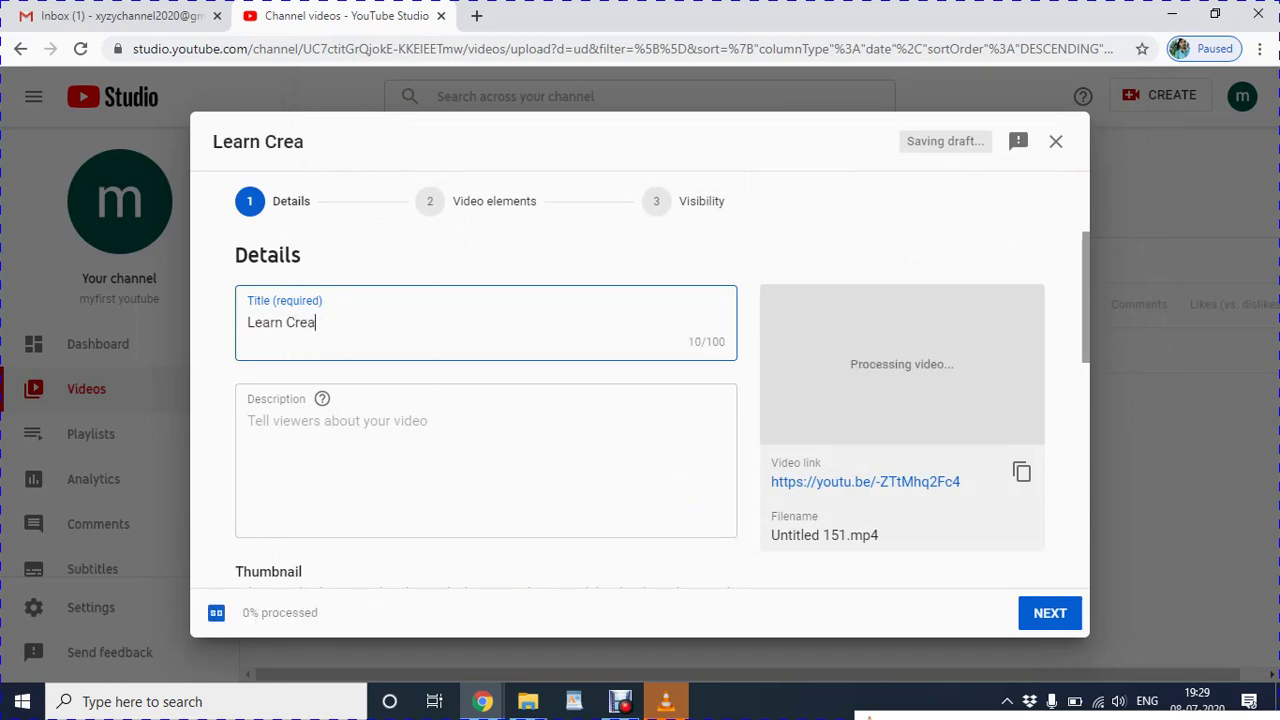
pyautogui.write('ting YOut')
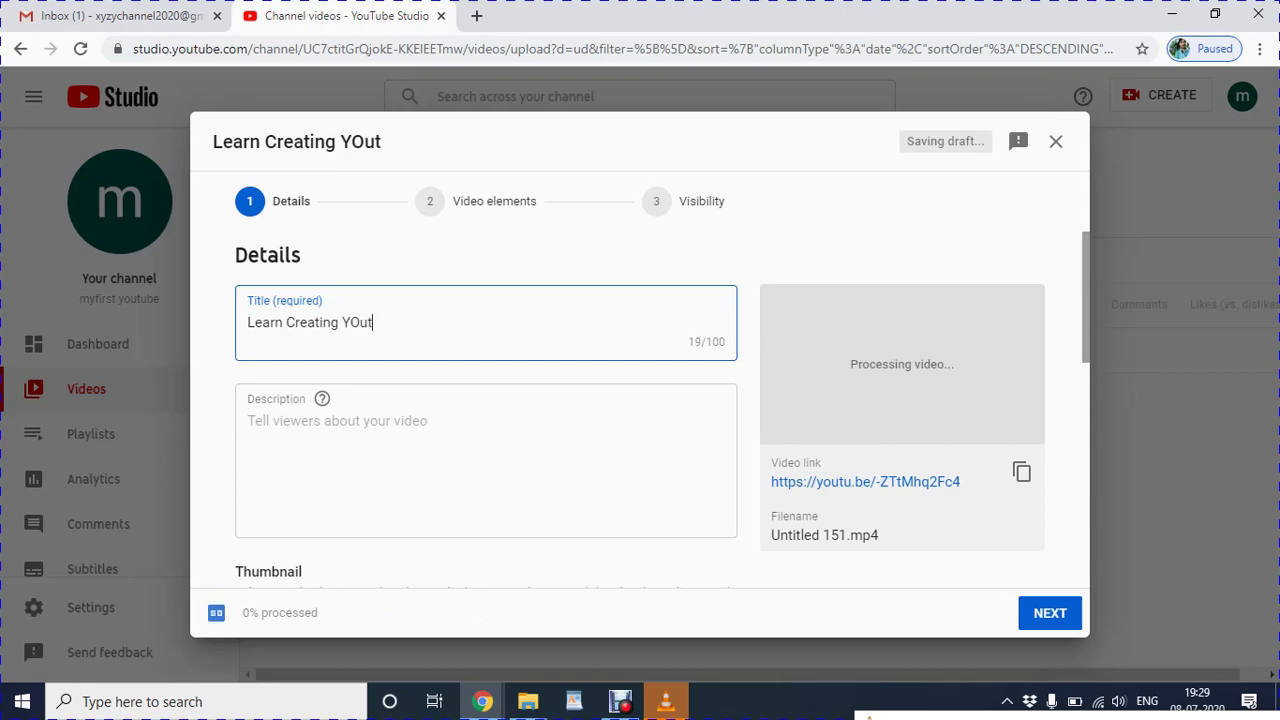
pyautogui.write('ube cgannel')
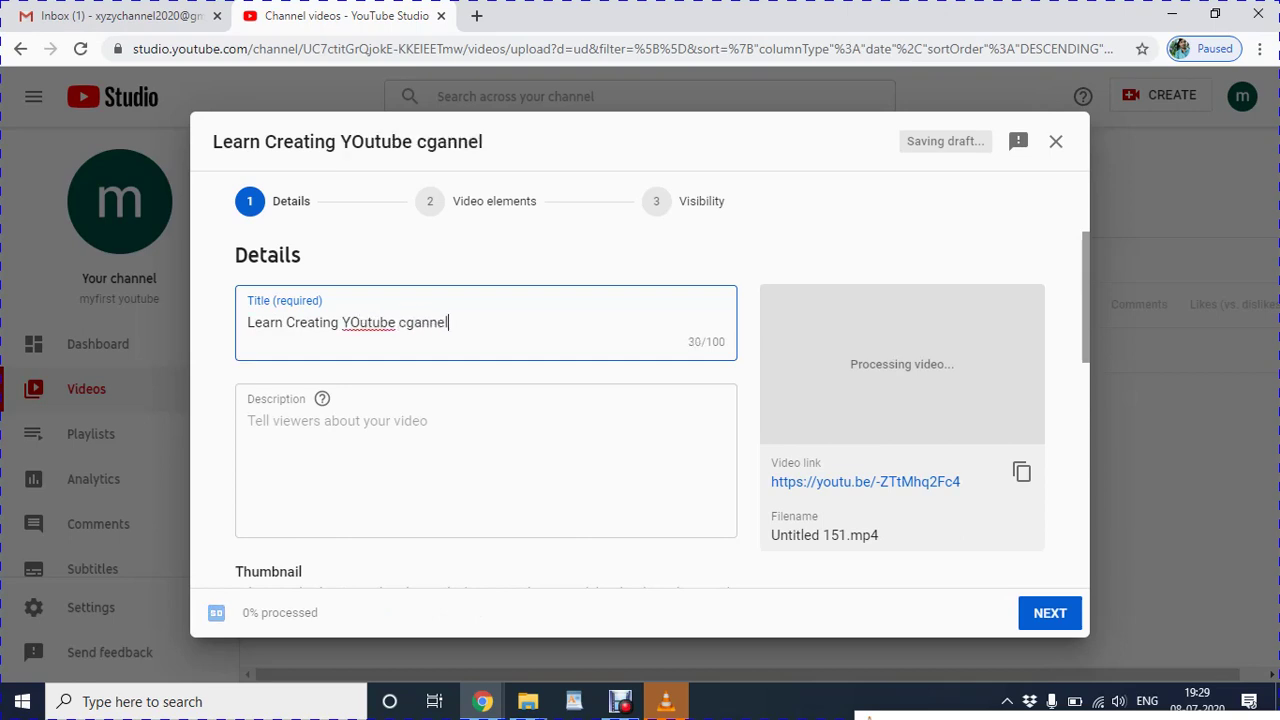
pyautogui.click(362, 322)
pyautogui.press('BackSpace')
pyautogui.write('u')
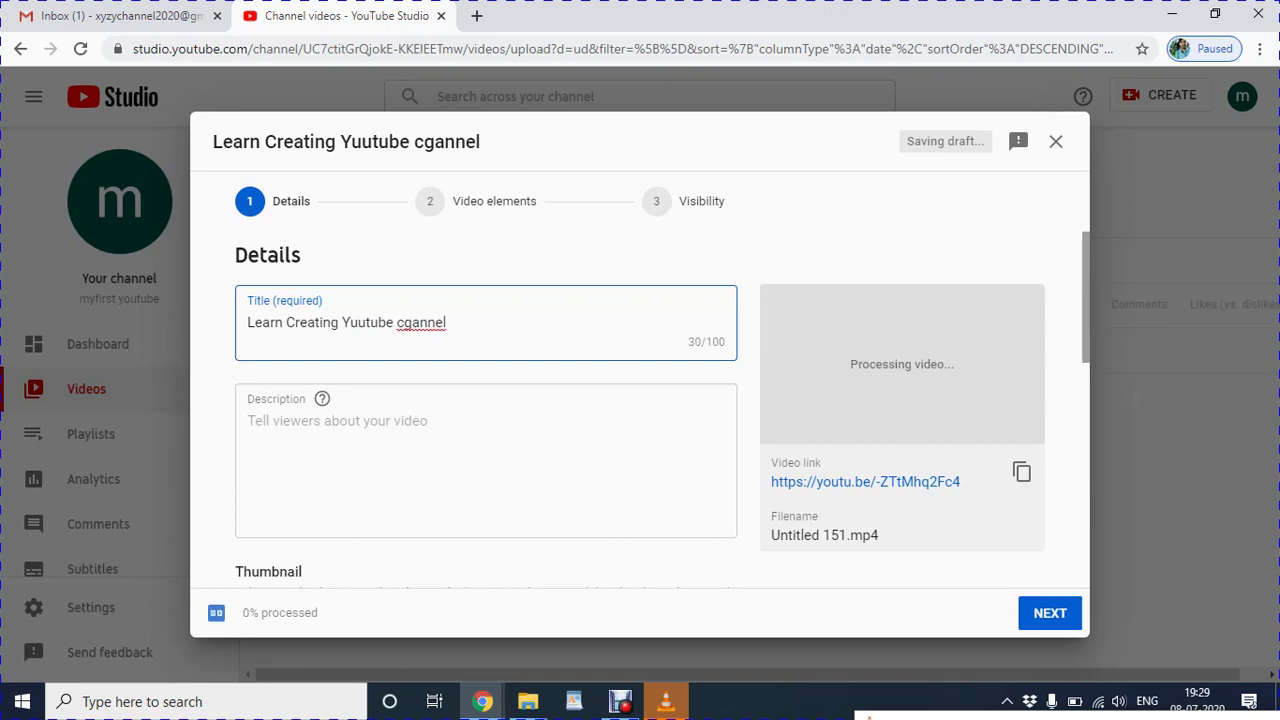
pyautogui.press('BackSpace')
pyautogui.write('o')
pyautogui.click(412, 322)
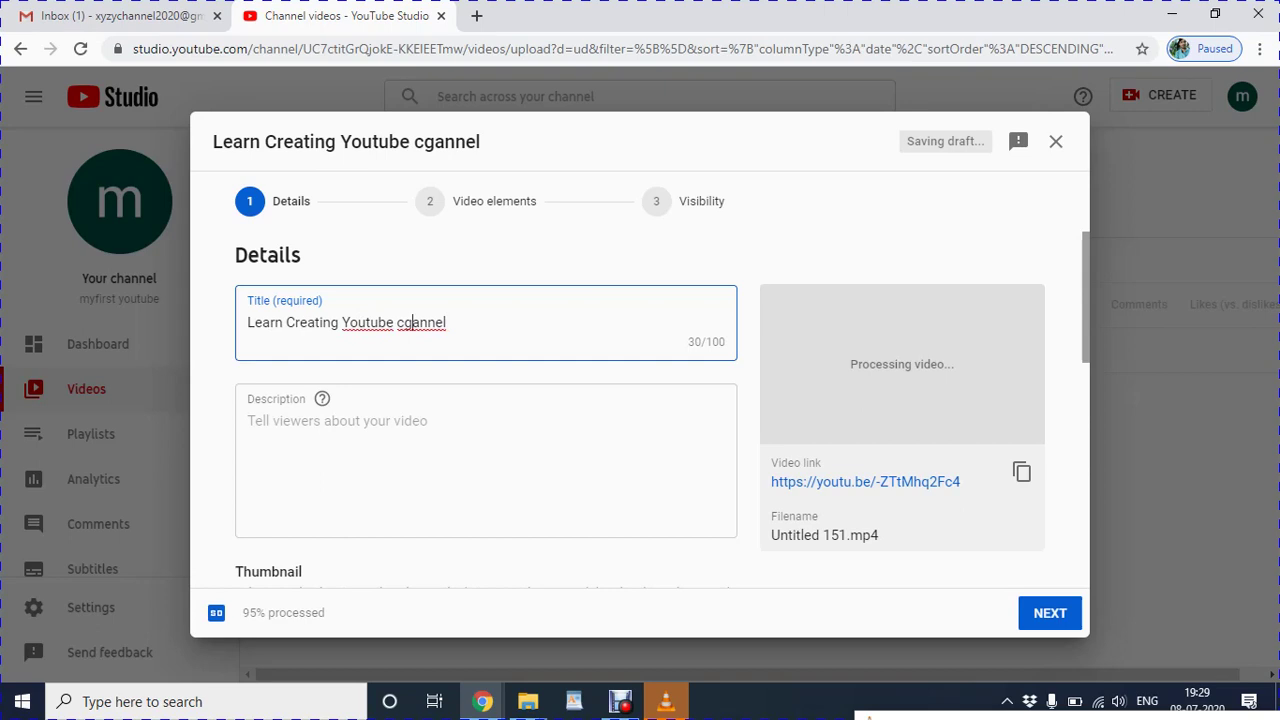
pyautogui.press('BackSpace')
pyautogui.write('h')
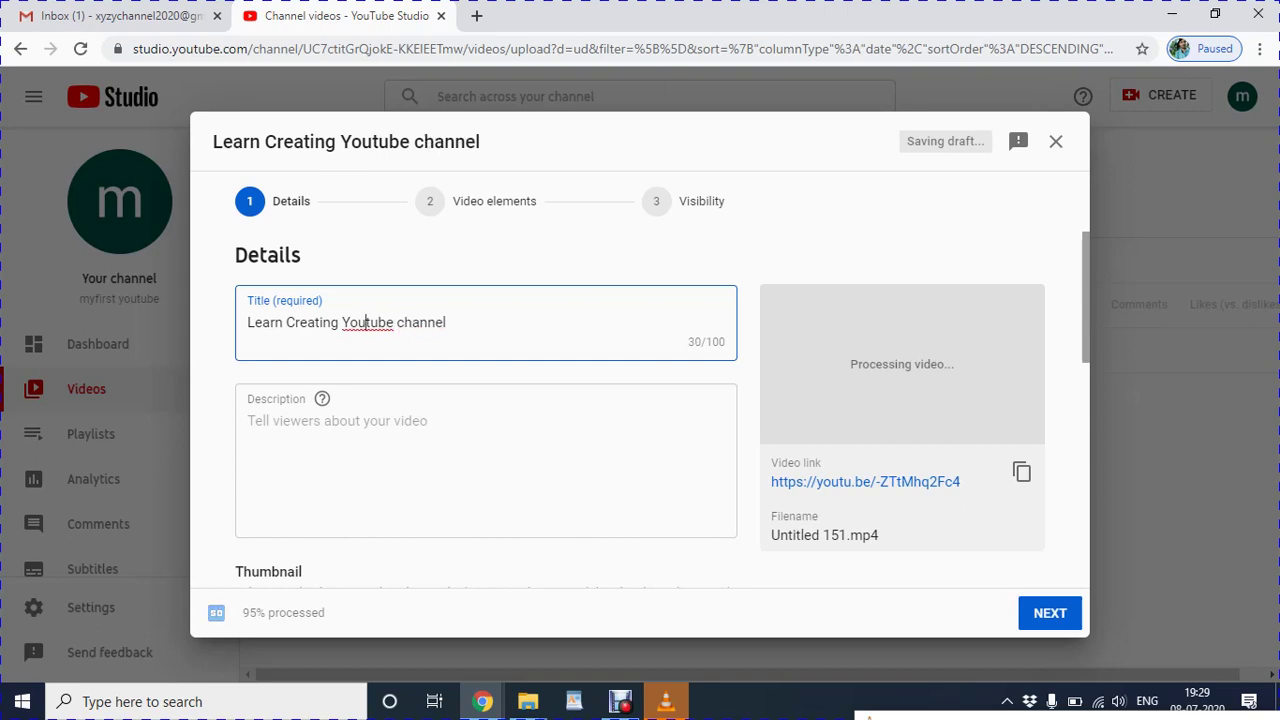
pyautogui.press('BackSpace')
pyautogui.write('T')
pyautogui.click(382, 322)
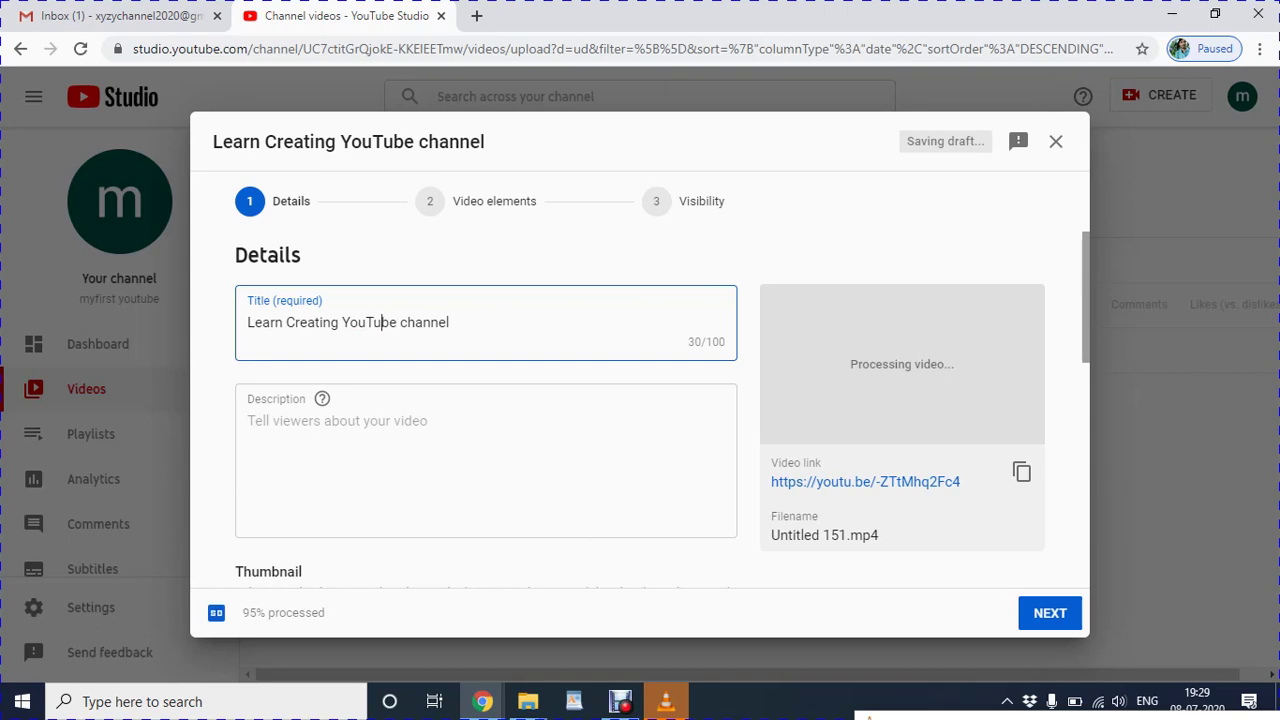
# Extend the video title with "in Kannada ll Myfirst youtube".
pyautogui.write('in Kannada')
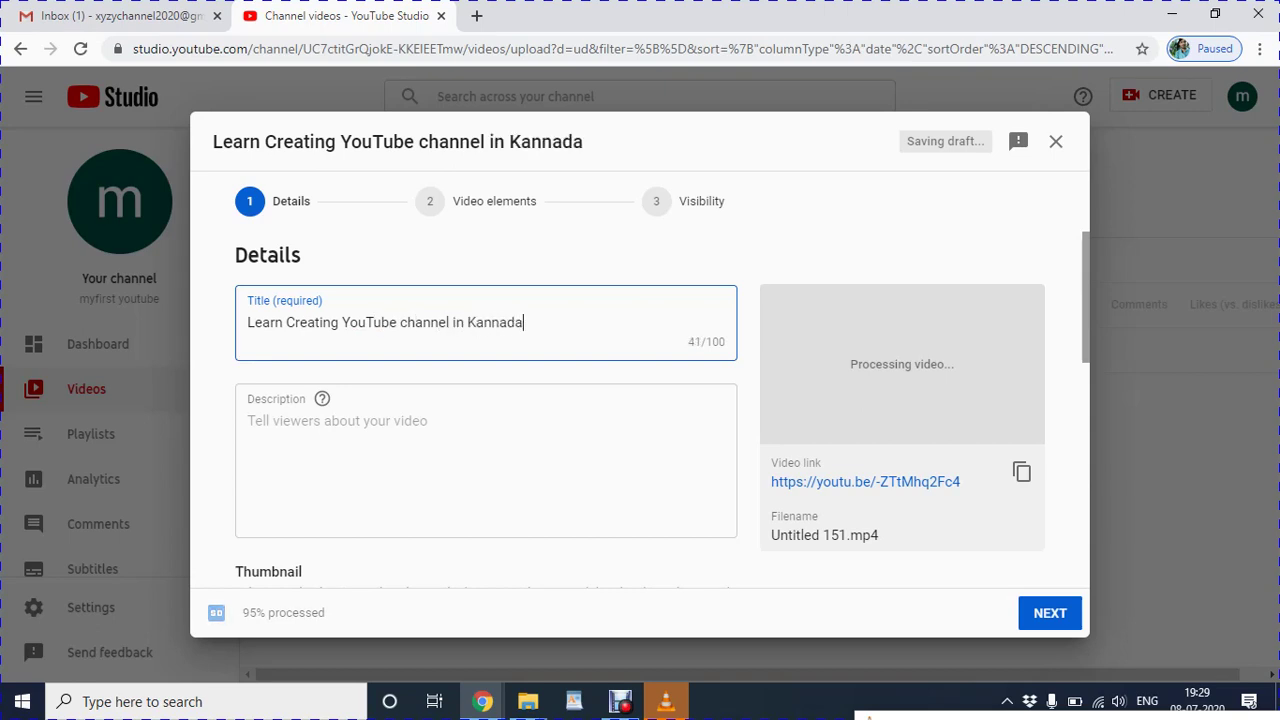
pyautogui.write('  II   Myfirst ')
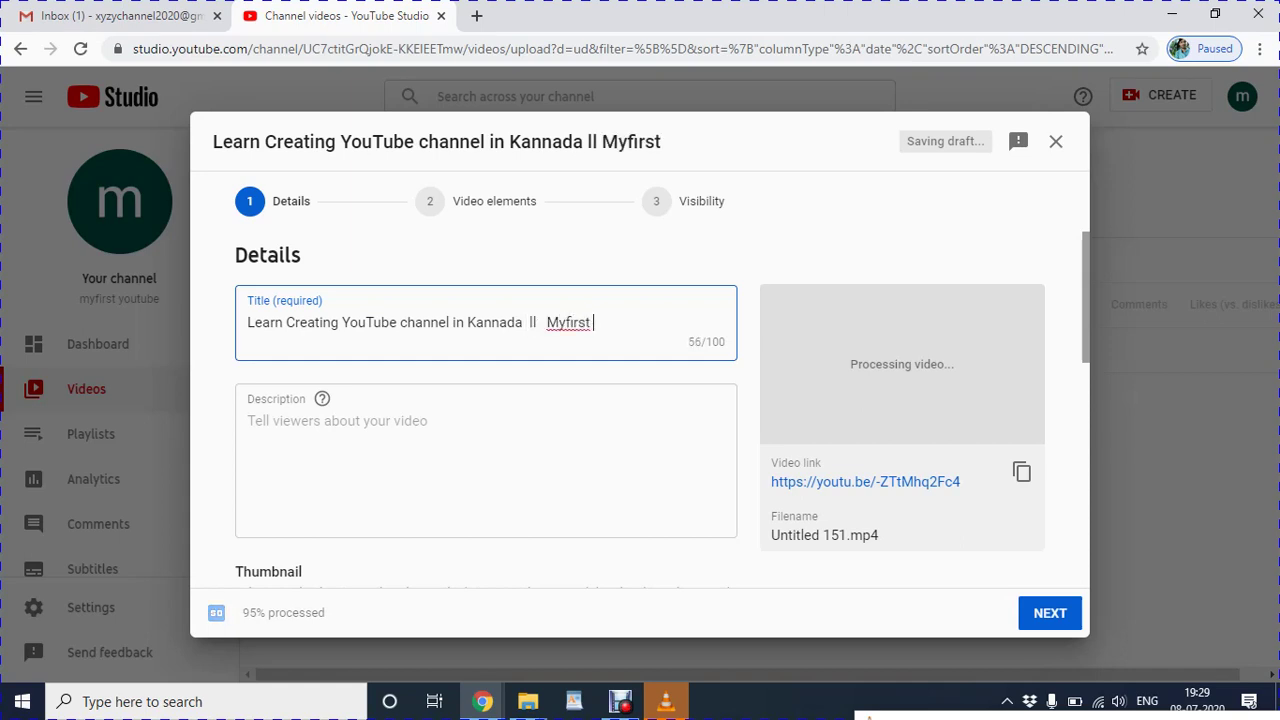
pyautogui.write('youtube')
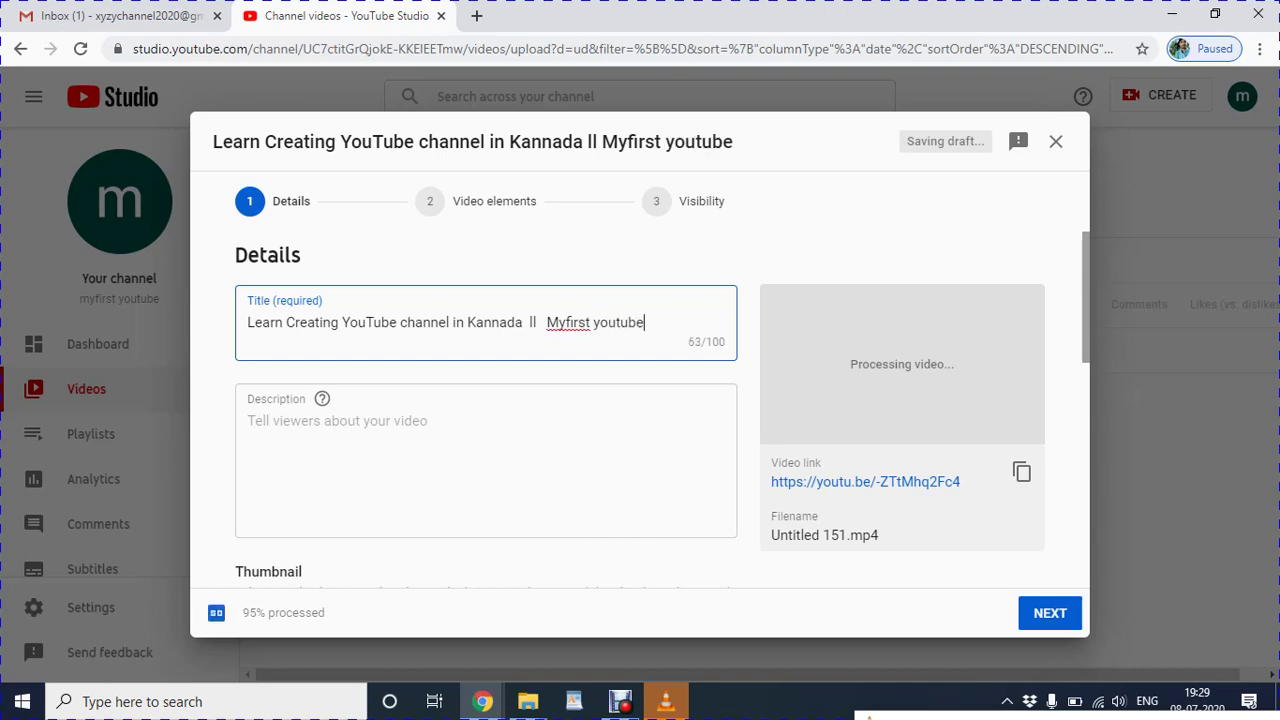
# Enter the video description "My channel teaches Kannada to non kannadigas".
pyautogui.click(248, 420)
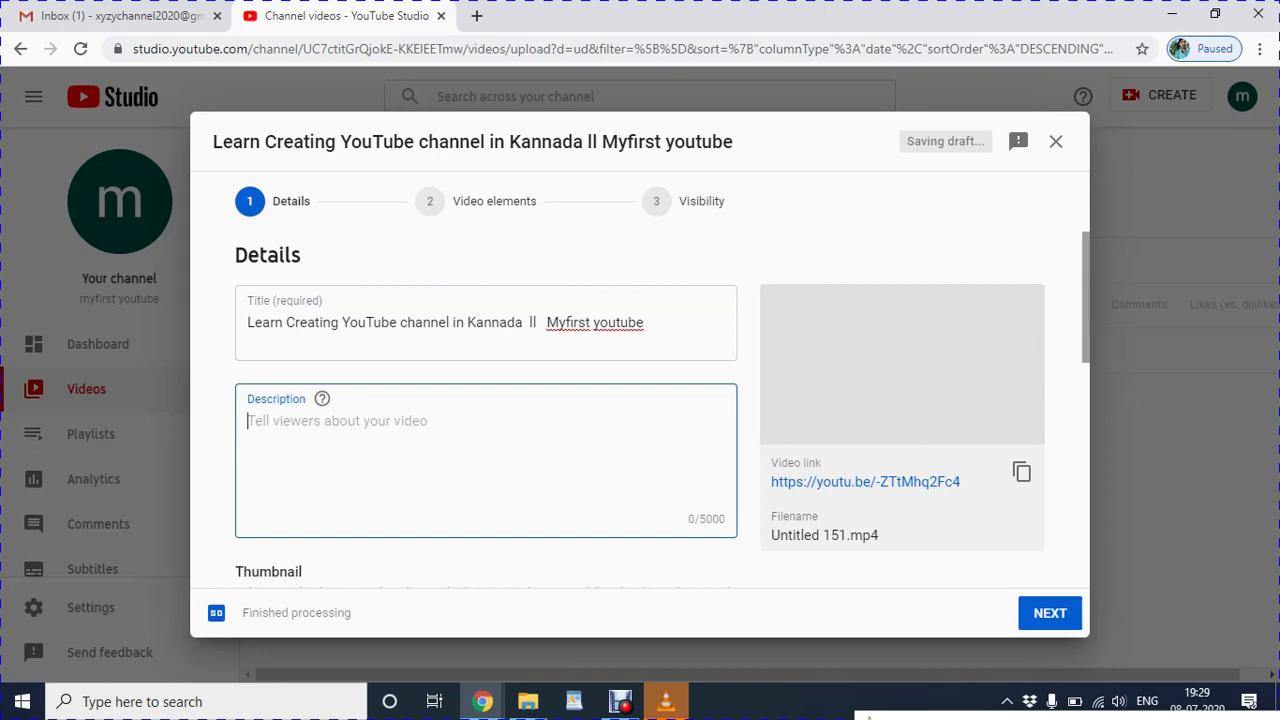
pyautogui.write('My chan')
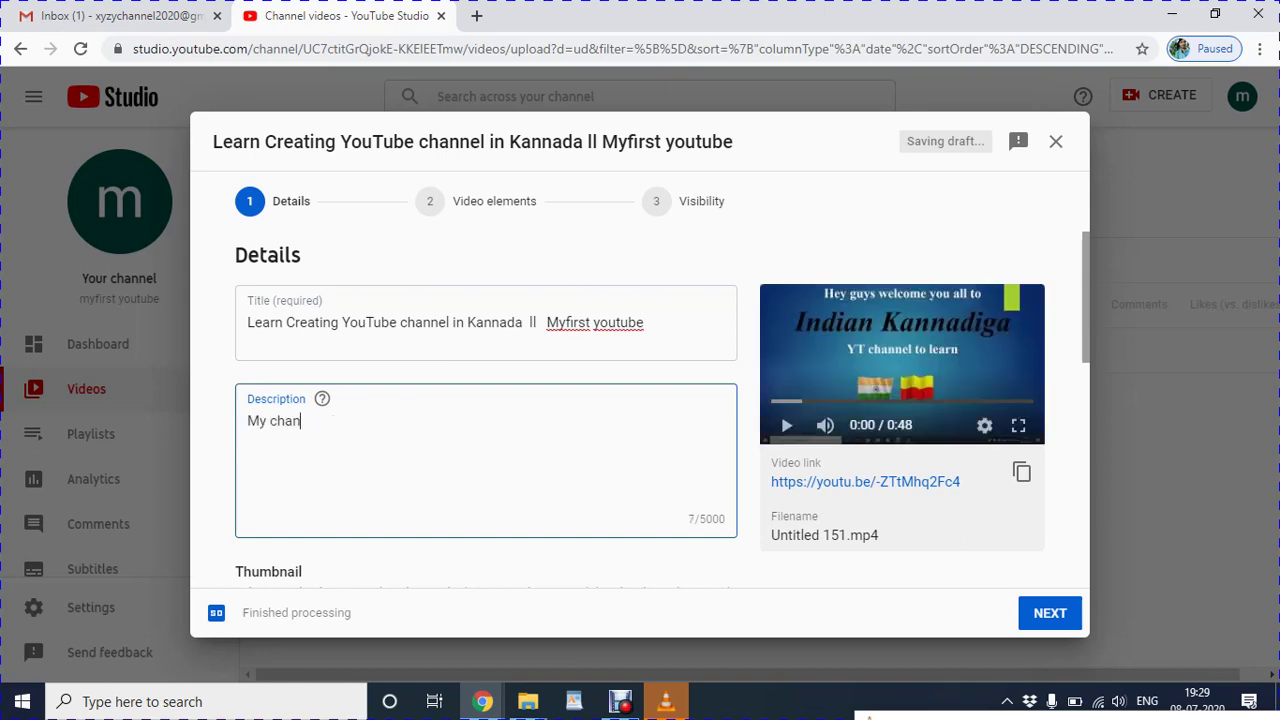
pyautogui.write('nel teaches Kannada ')
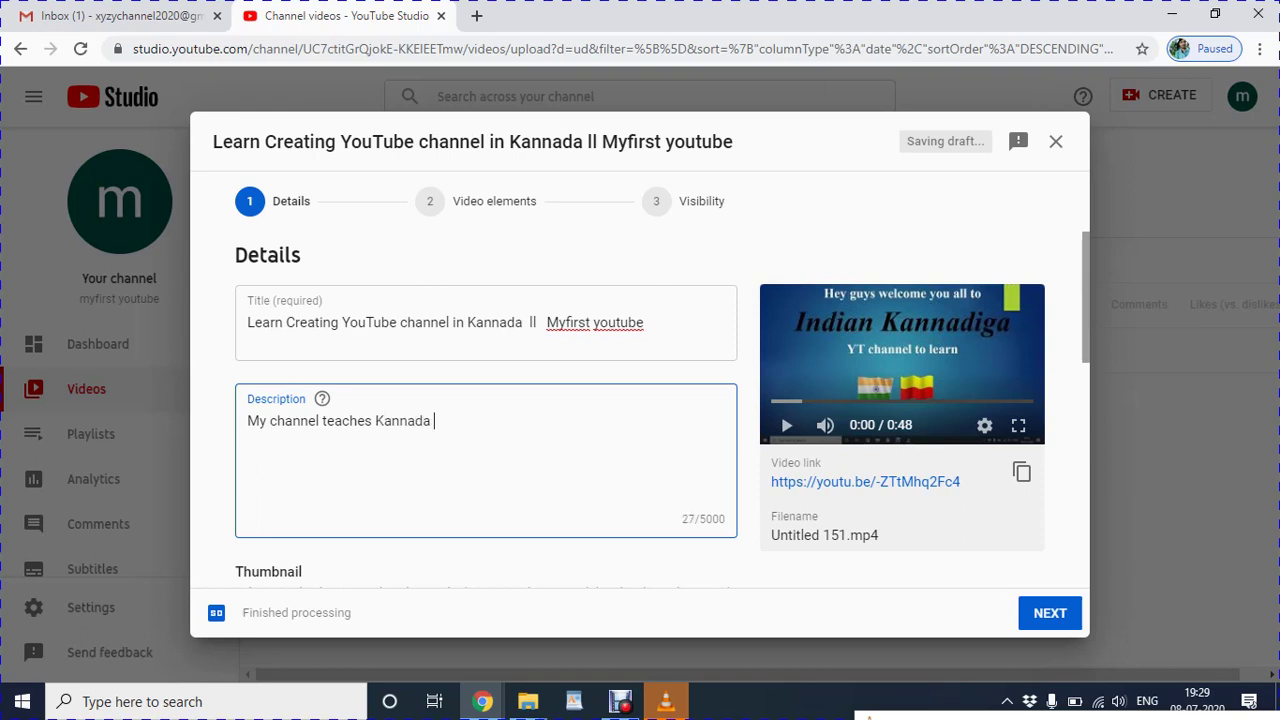
pyautogui.write('to non kanndigas')
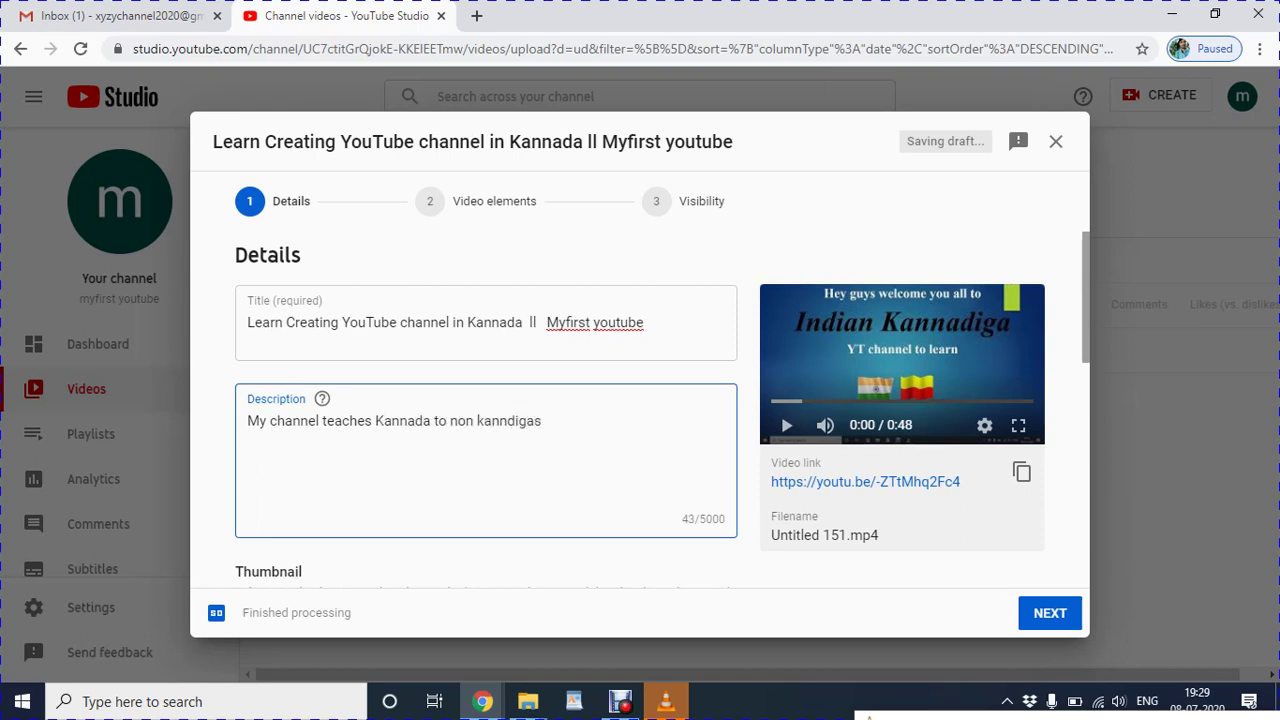
pyautogui.click(1085, 297)
pyautogui.moveTo(1085, 297); pyautogui.dragTo(1085, 313)
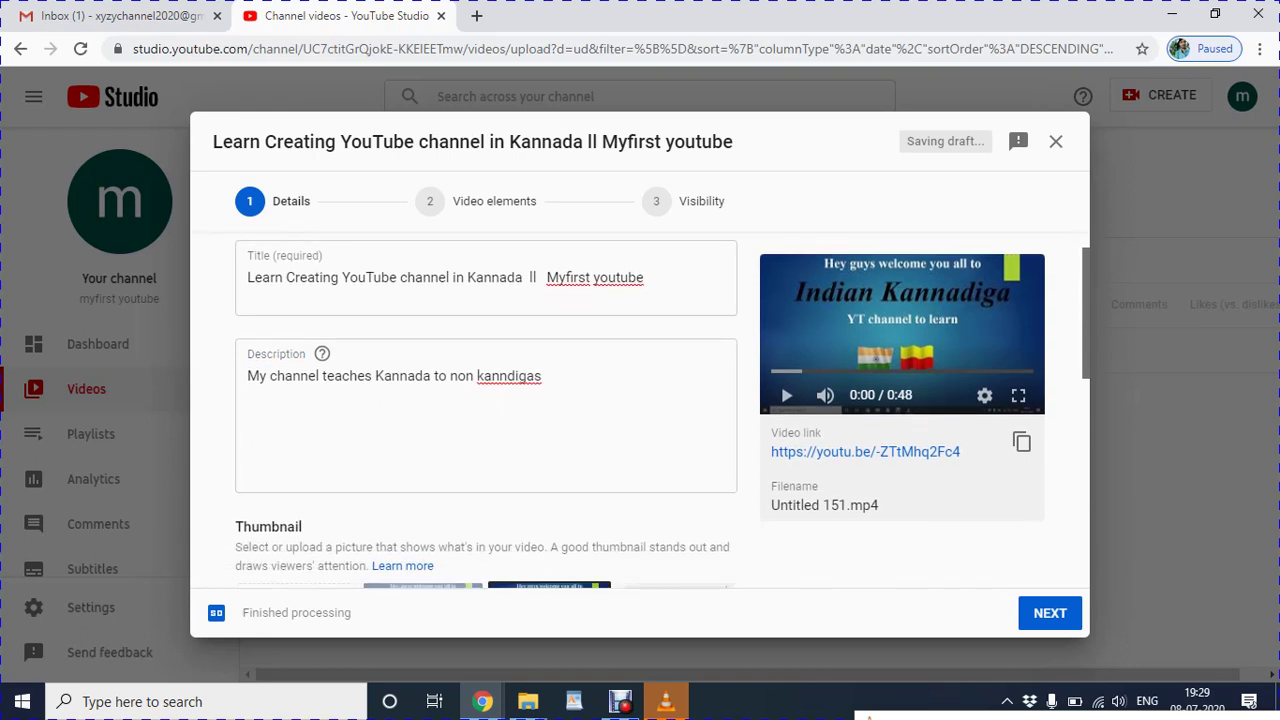
pyautogui.click(517, 375)
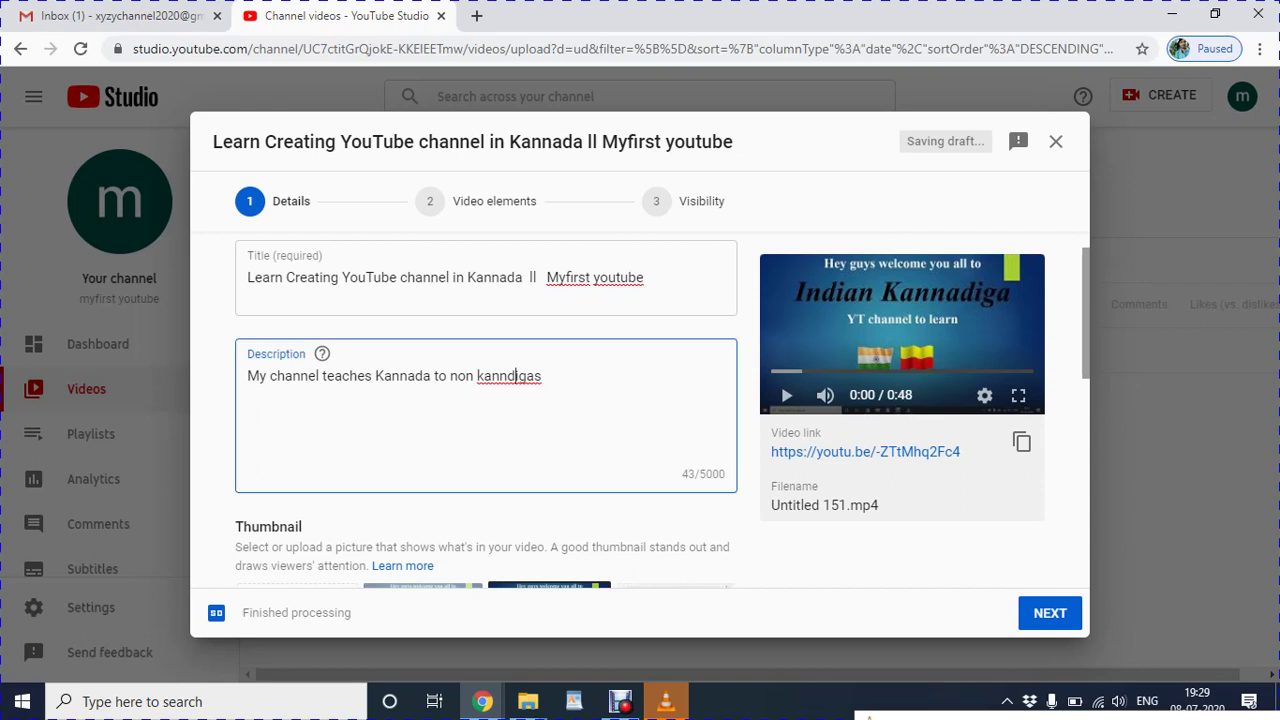
pyautogui.write('a')
# Try the first suggested thumbnail for the video, and switch the selection back to the second one.
pyautogui.scroll(-3, 662, 416)
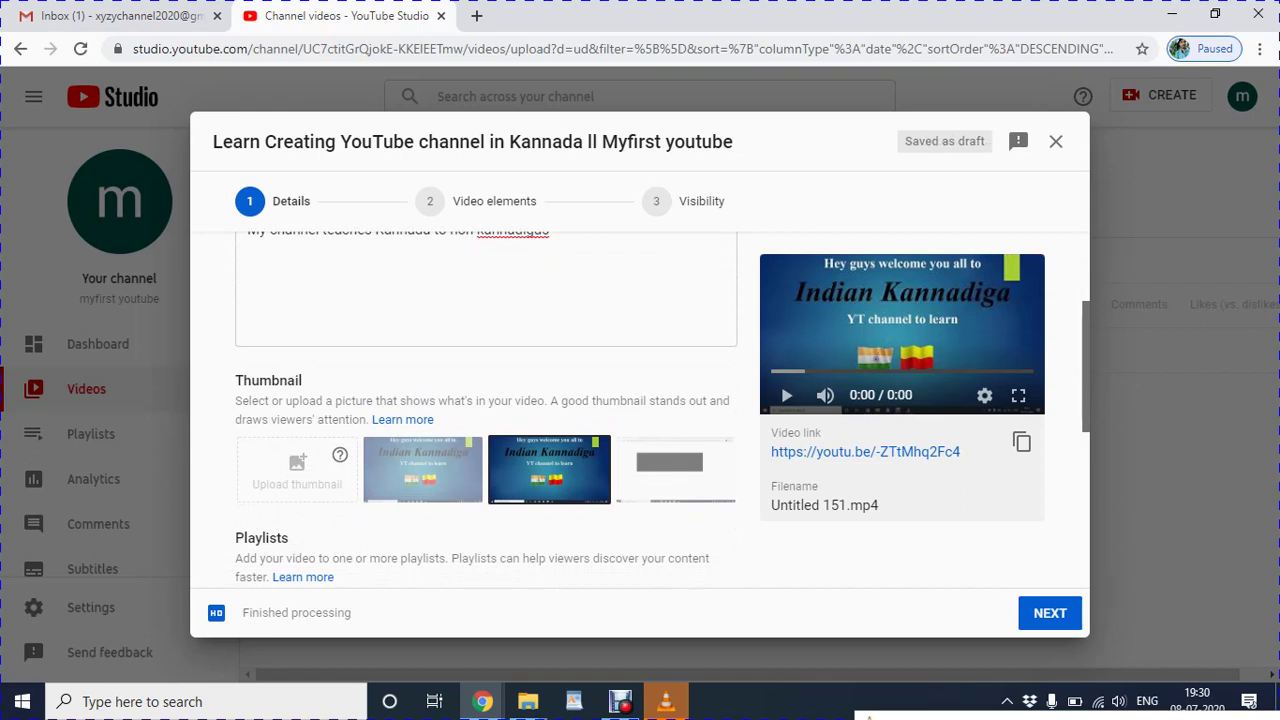
pyautogui.scroll(1, 486, 400)
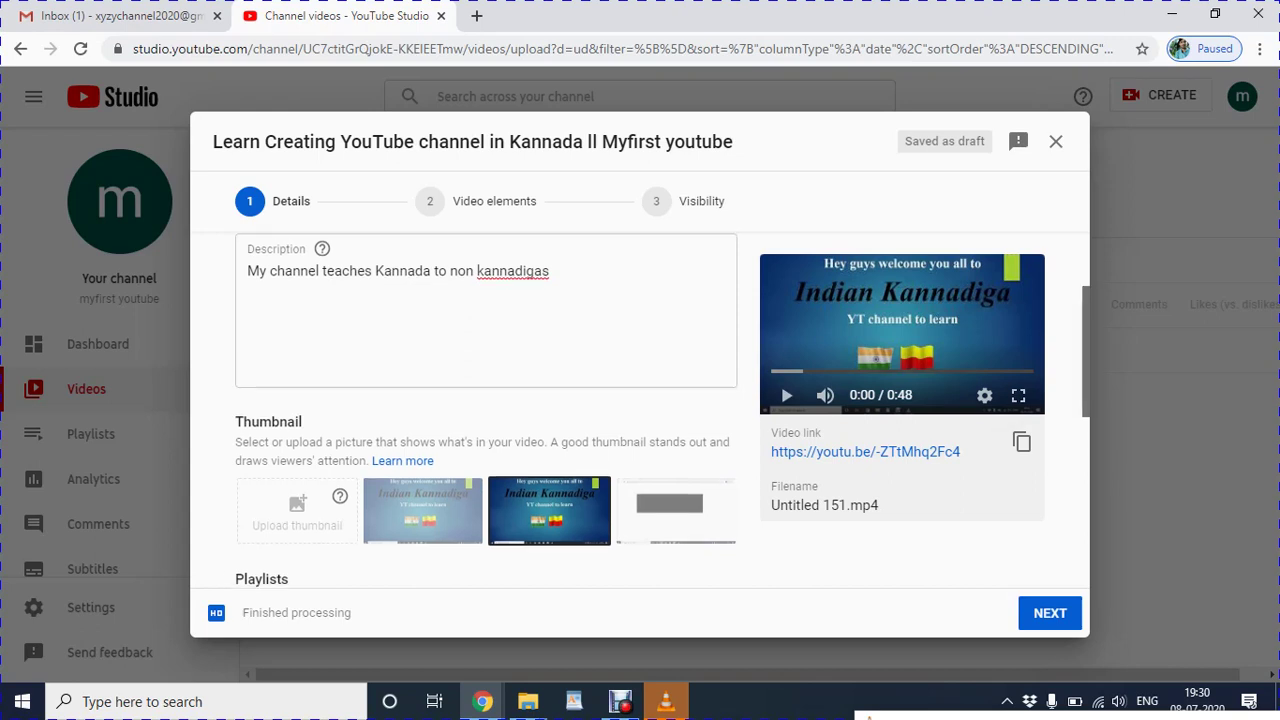
pyautogui.scroll(-2, 662, 409)
pyautogui.click(422, 423)
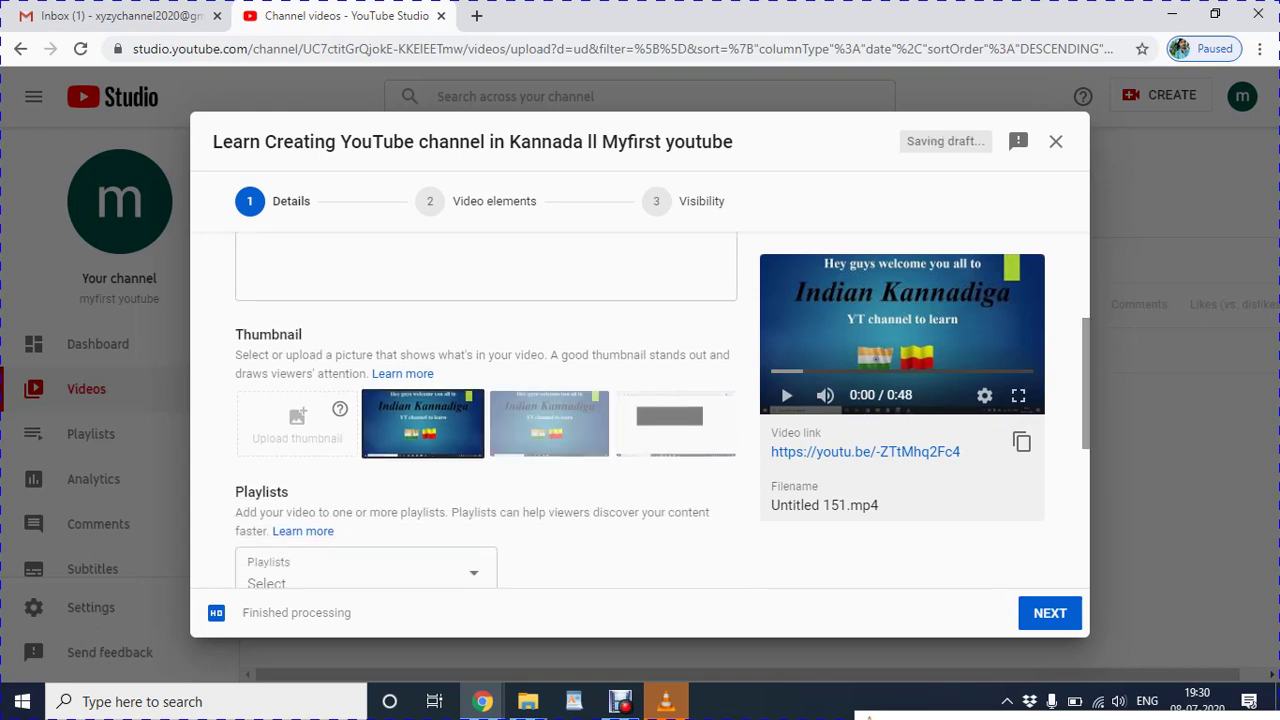
pyautogui.click(549, 423)
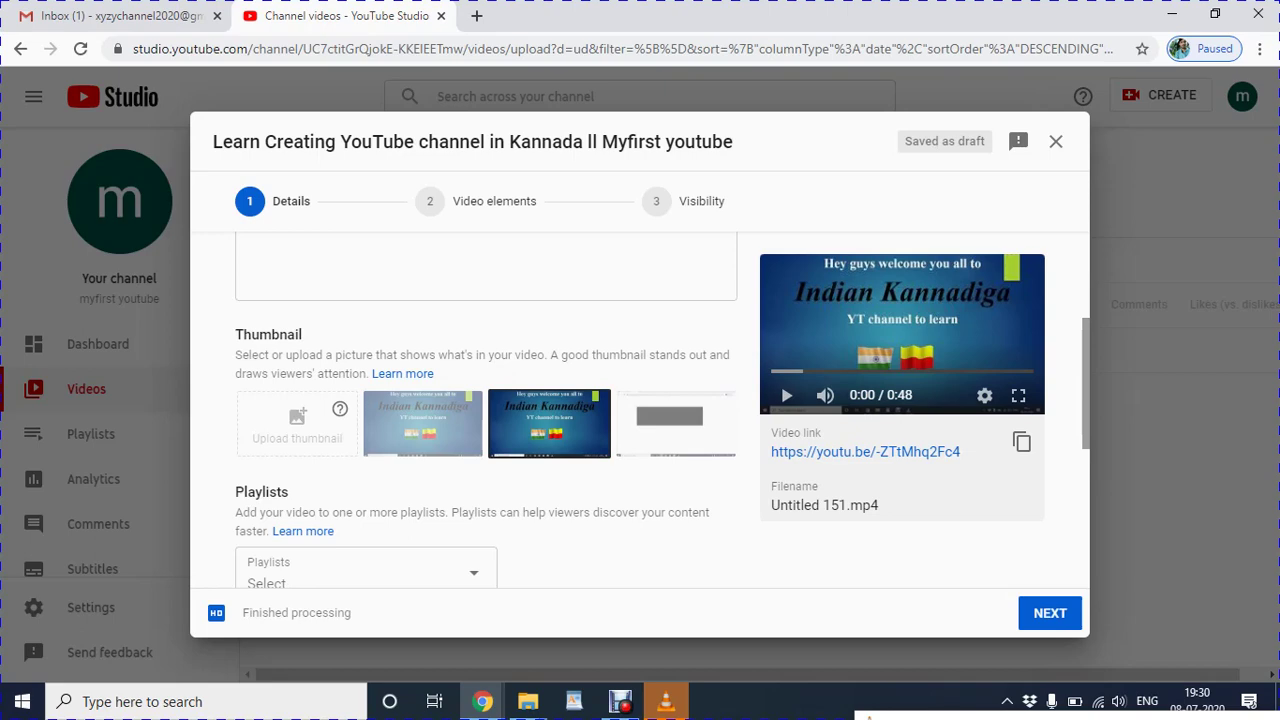
# Declare the video as not made for kids and proceed to the video elements stage.
pyautogui.click(1050, 613)
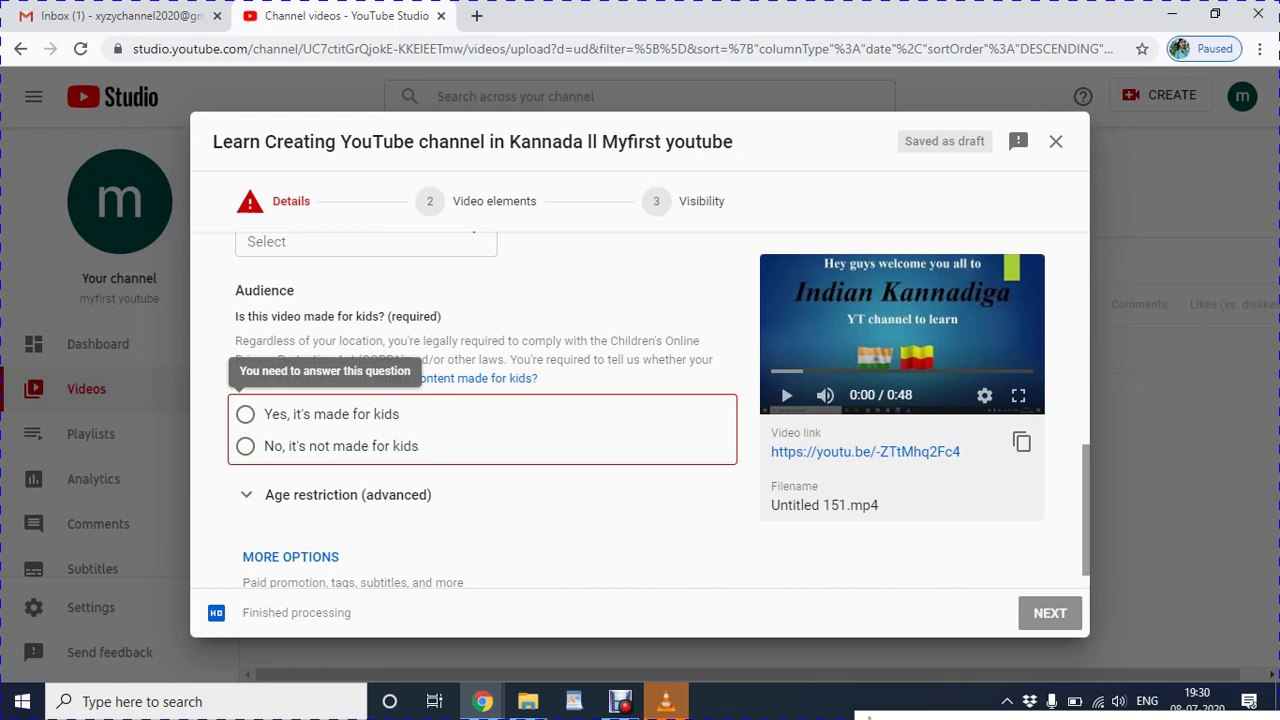
pyautogui.click(245, 446)
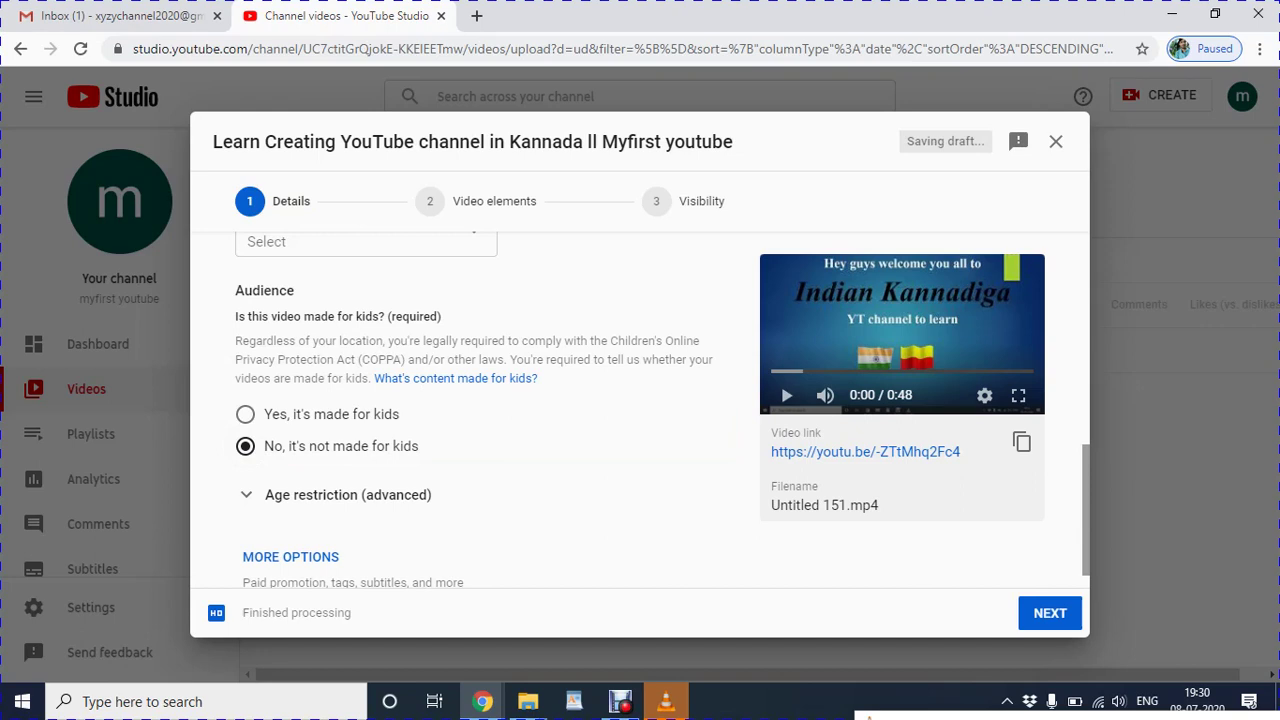
pyautogui.click(1050, 613)
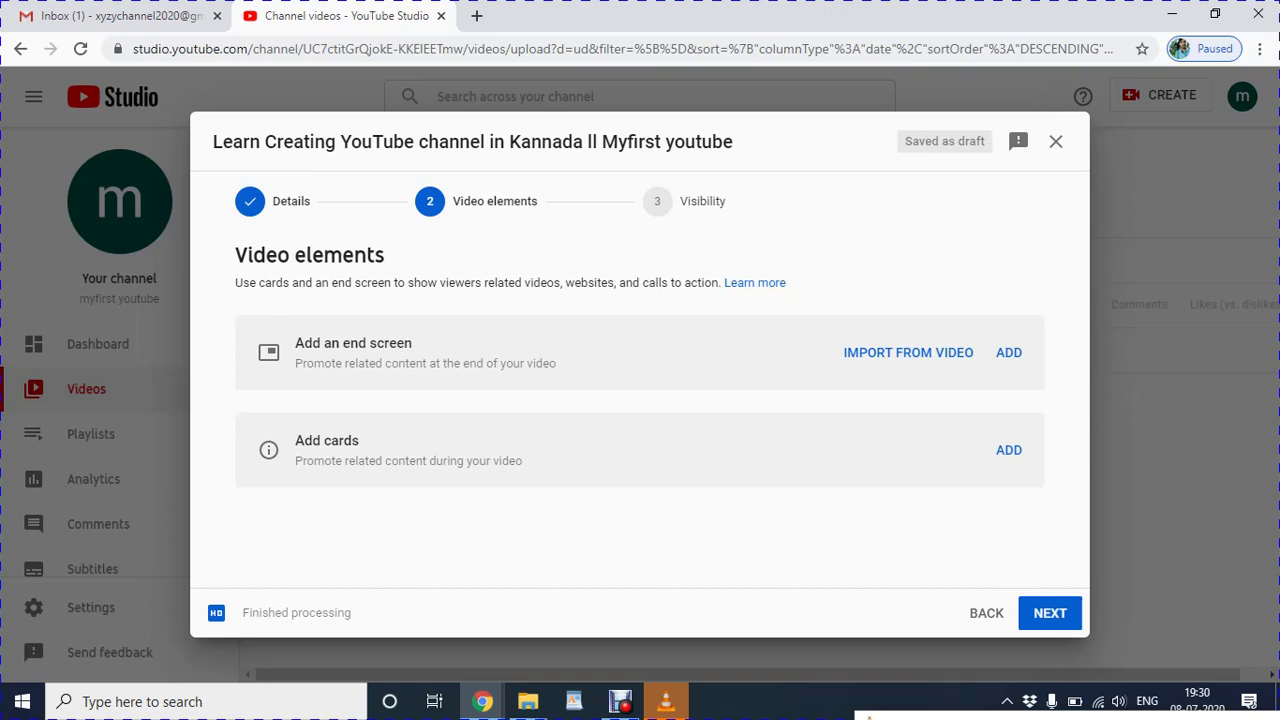
# Examine the available end screen layouts for the video and leave the end screen editor without adding one.
pyautogui.click(1008, 352)
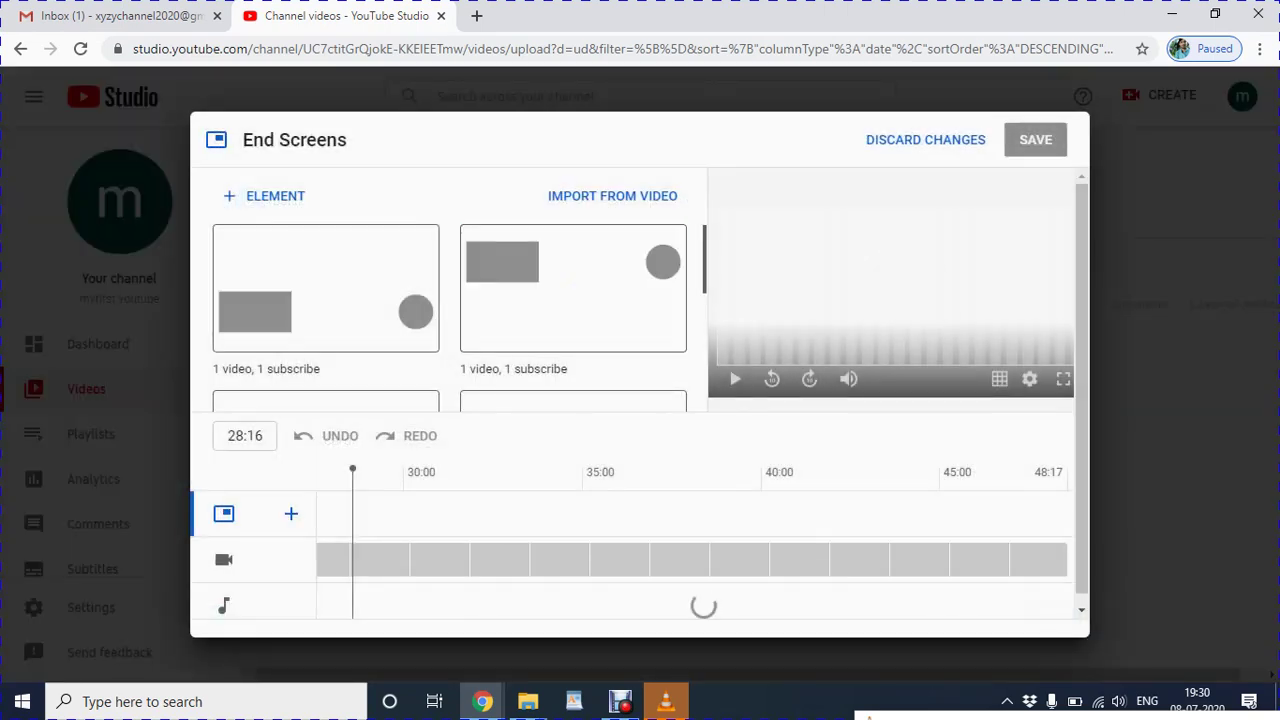
pyautogui.scroll(-2, 449, 316)
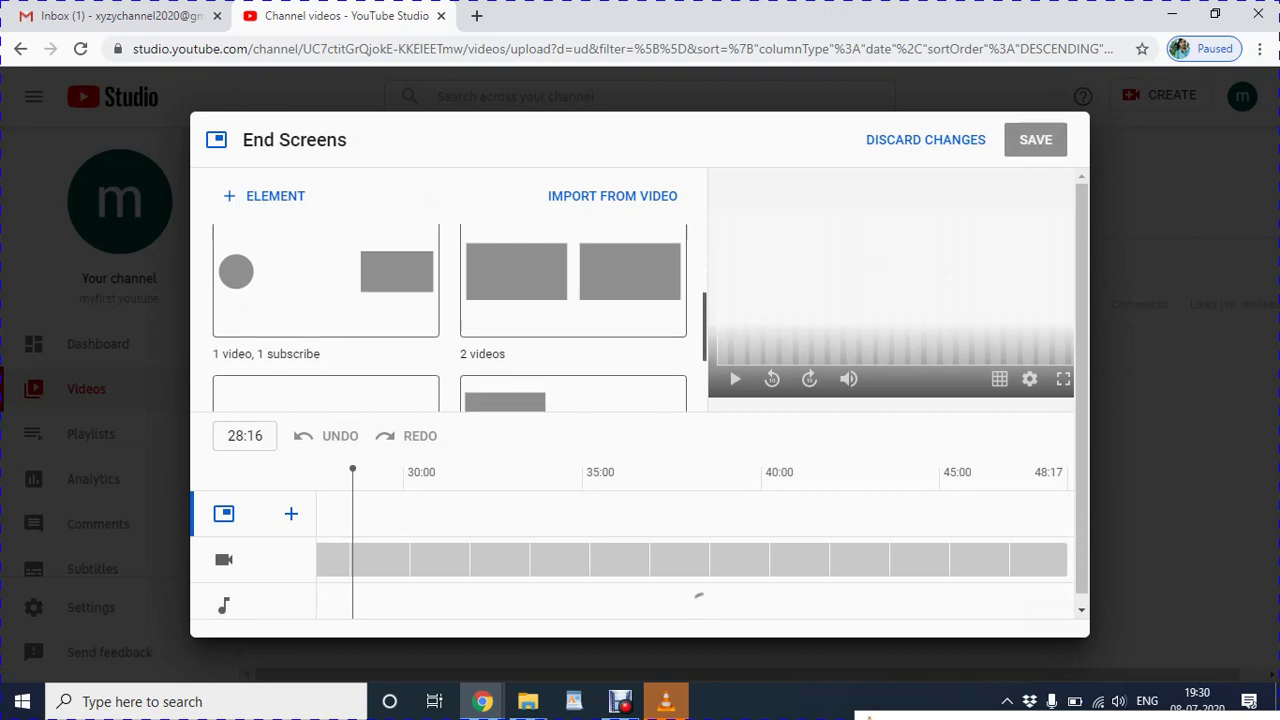
pyautogui.scroll(-3, 573, 310)
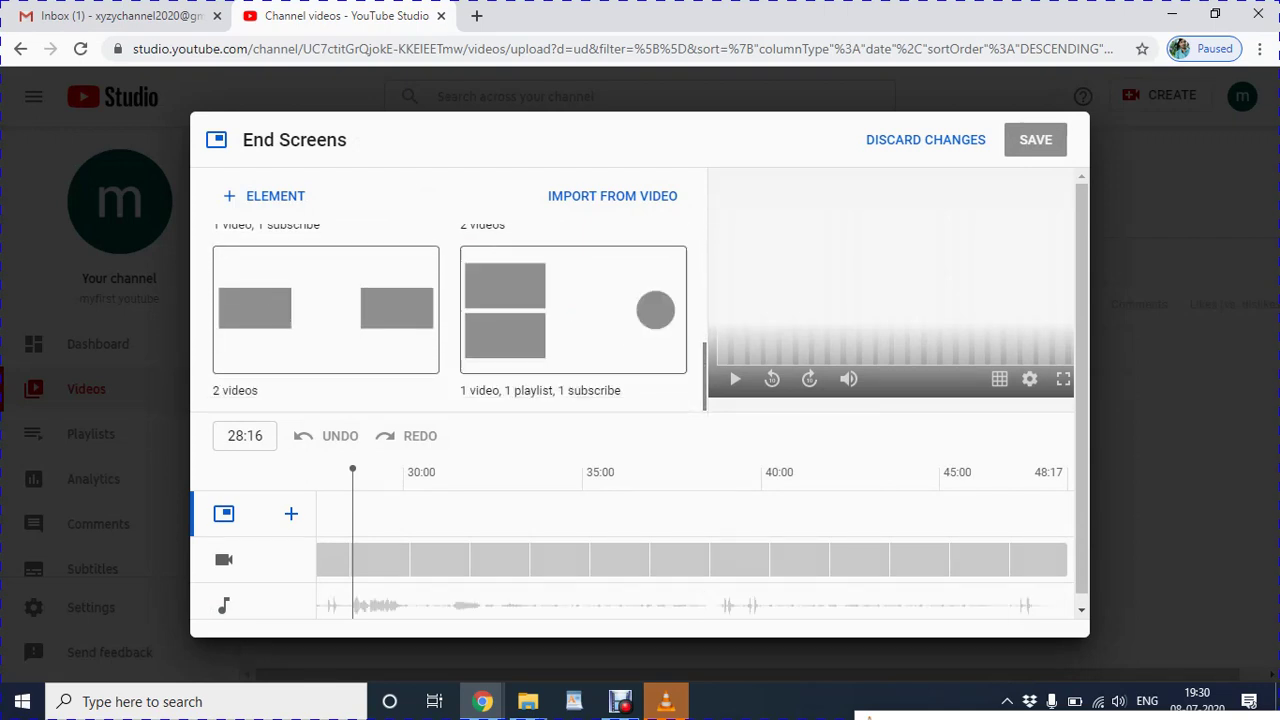
pyautogui.click(946, 140)
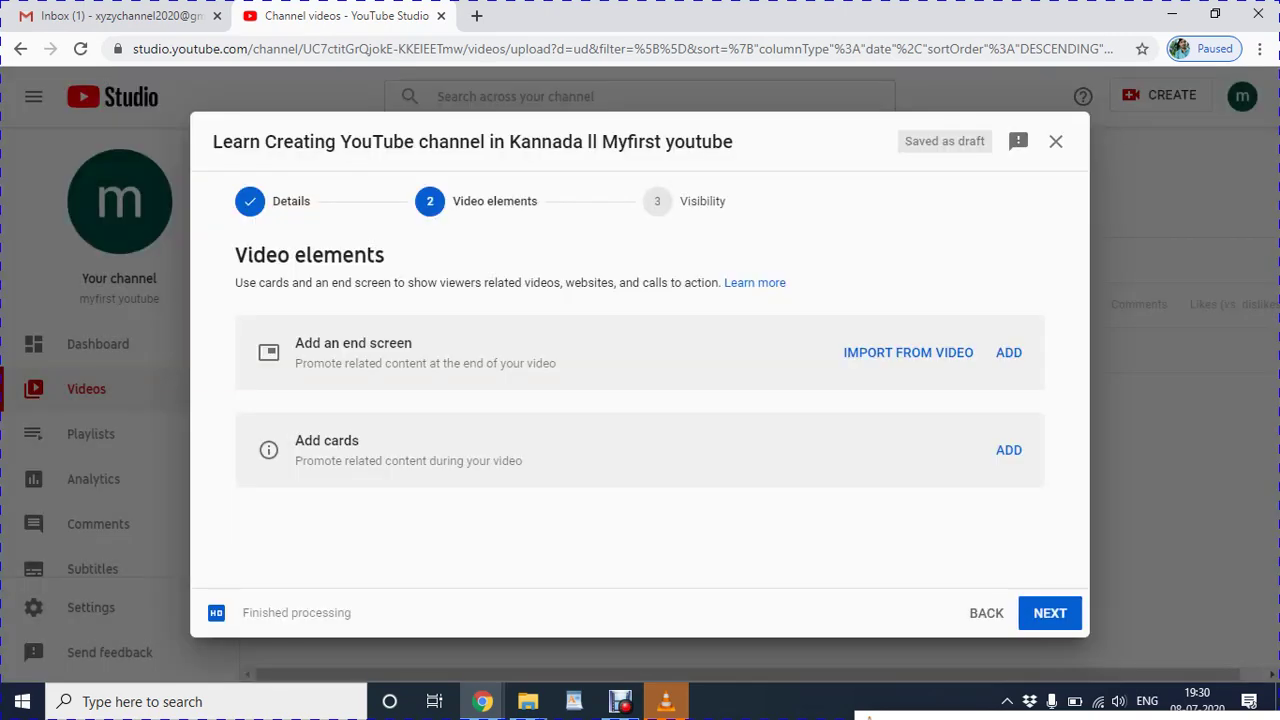
# Proceed to the visibility stage and set the video's visibility to Private.
pyautogui.click(1049, 612)
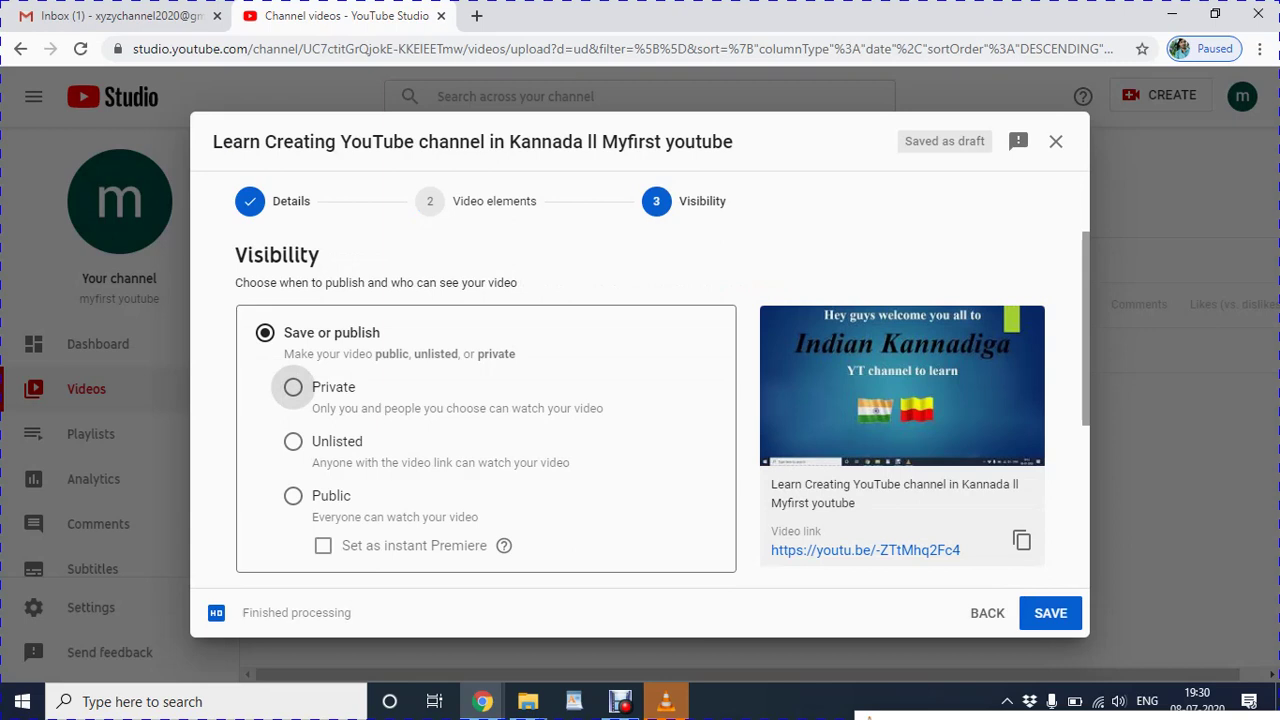
pyautogui.click(293, 387)
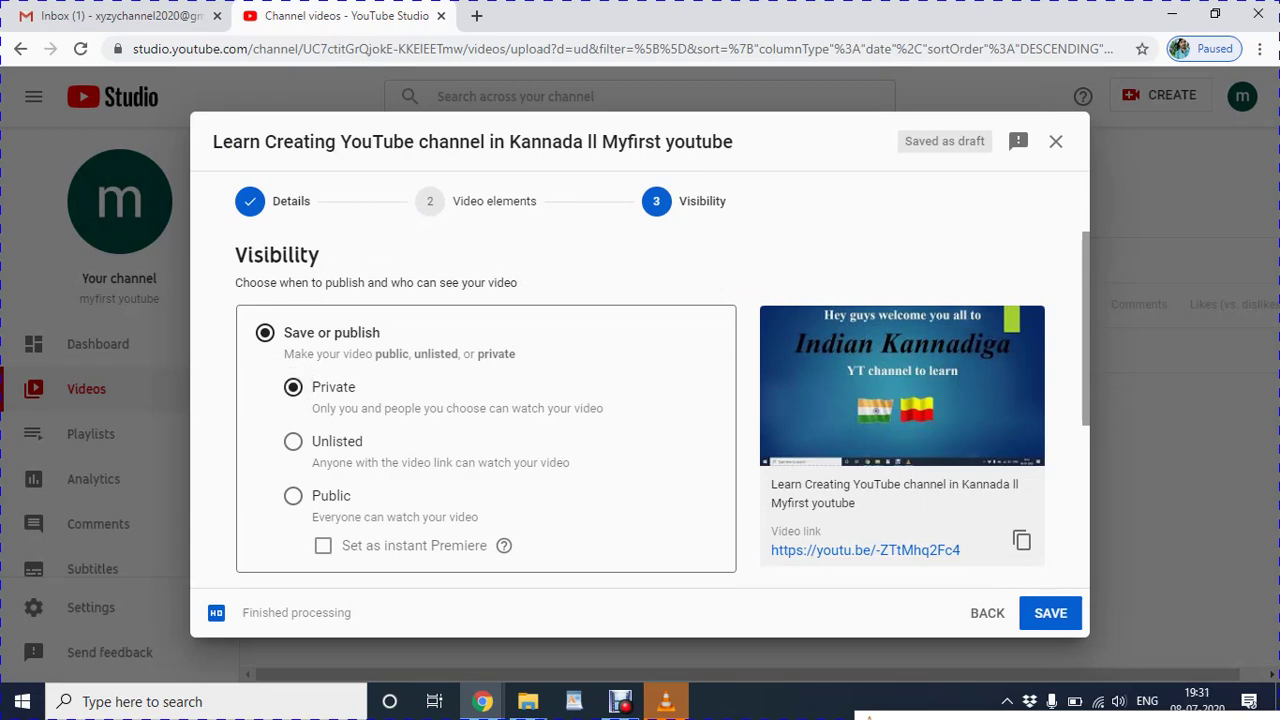
# Set the video's visibility to Public, publish it, and dismiss the sharing dialog.
pyautogui.click(293, 441)
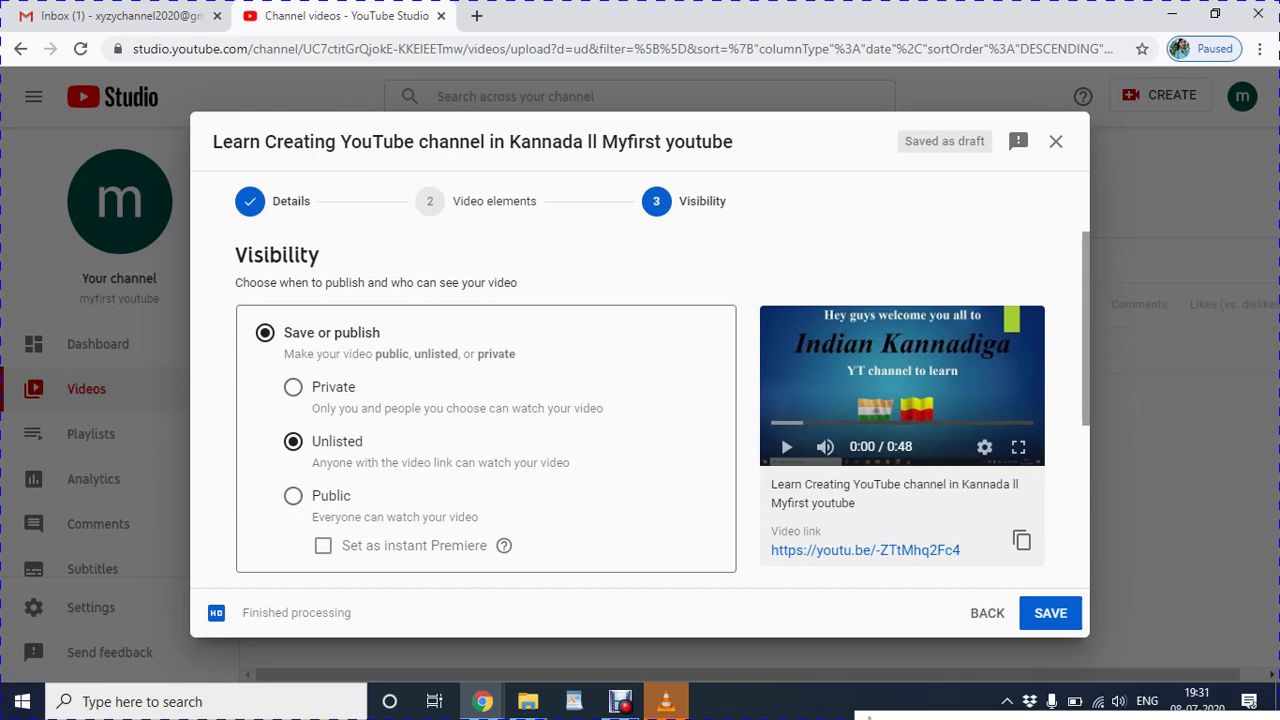
pyautogui.click(293, 496)
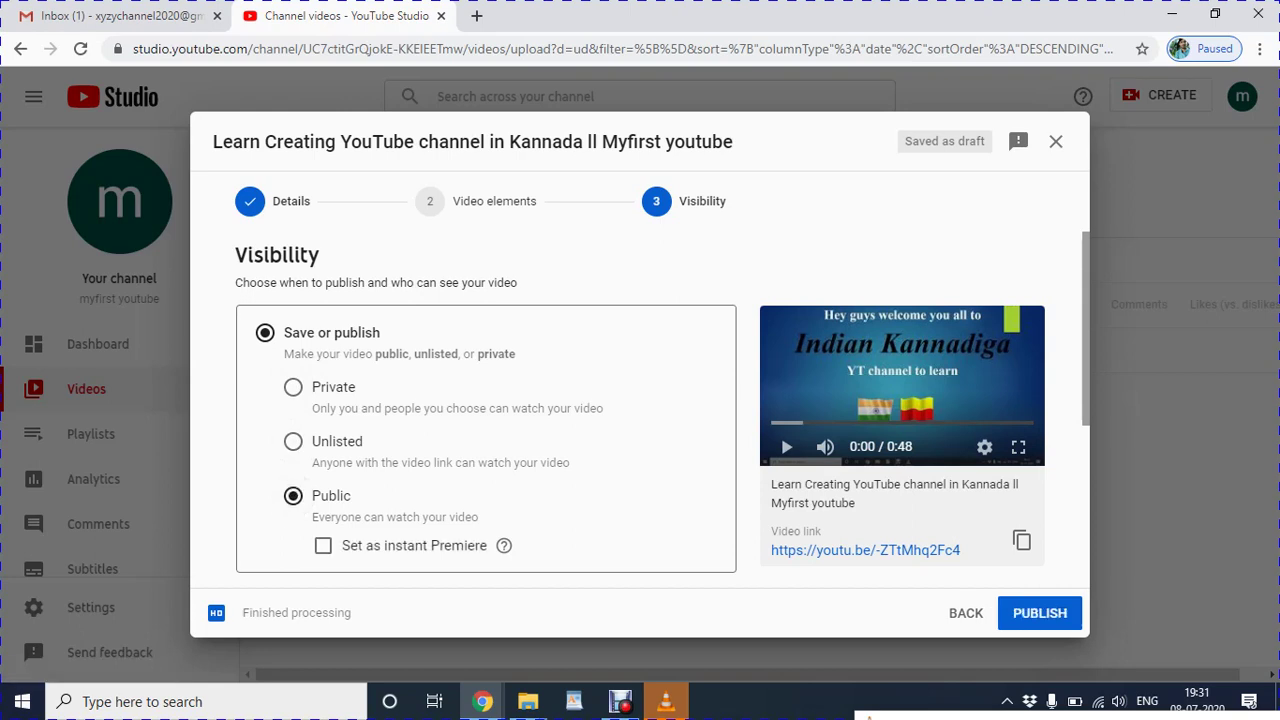
pyautogui.click(1040, 613)
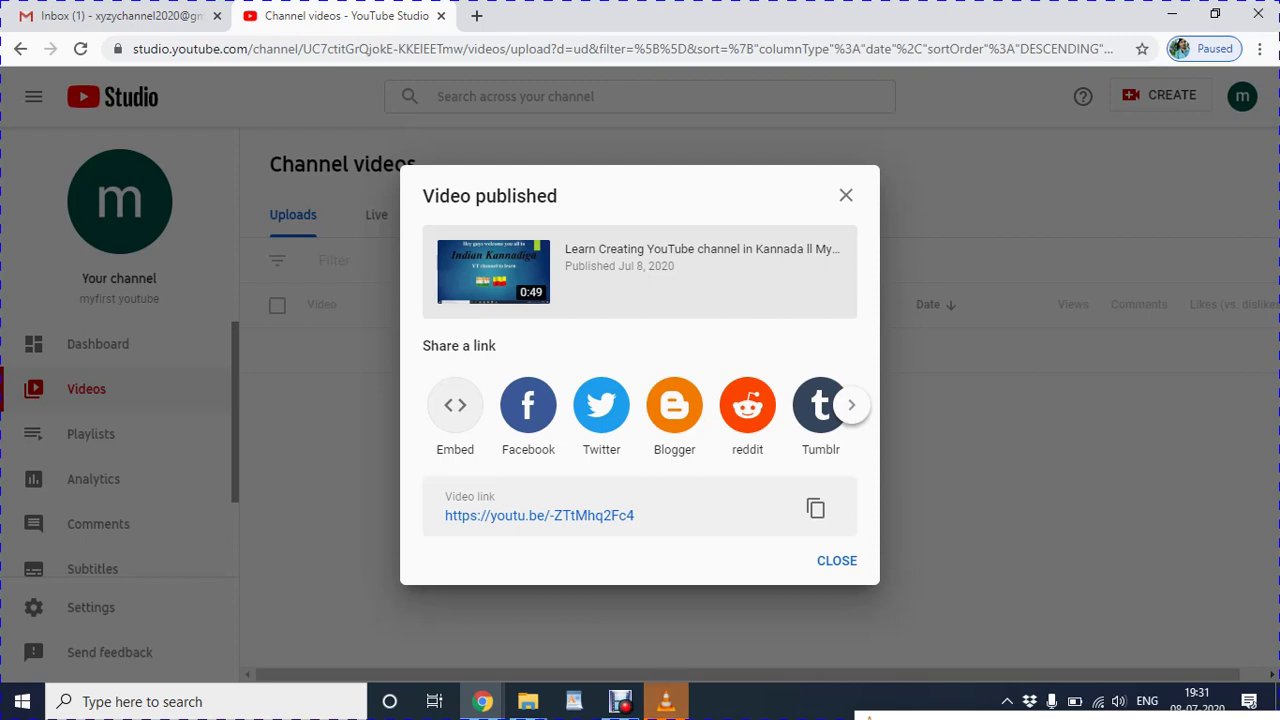
pyautogui.click(837, 560)
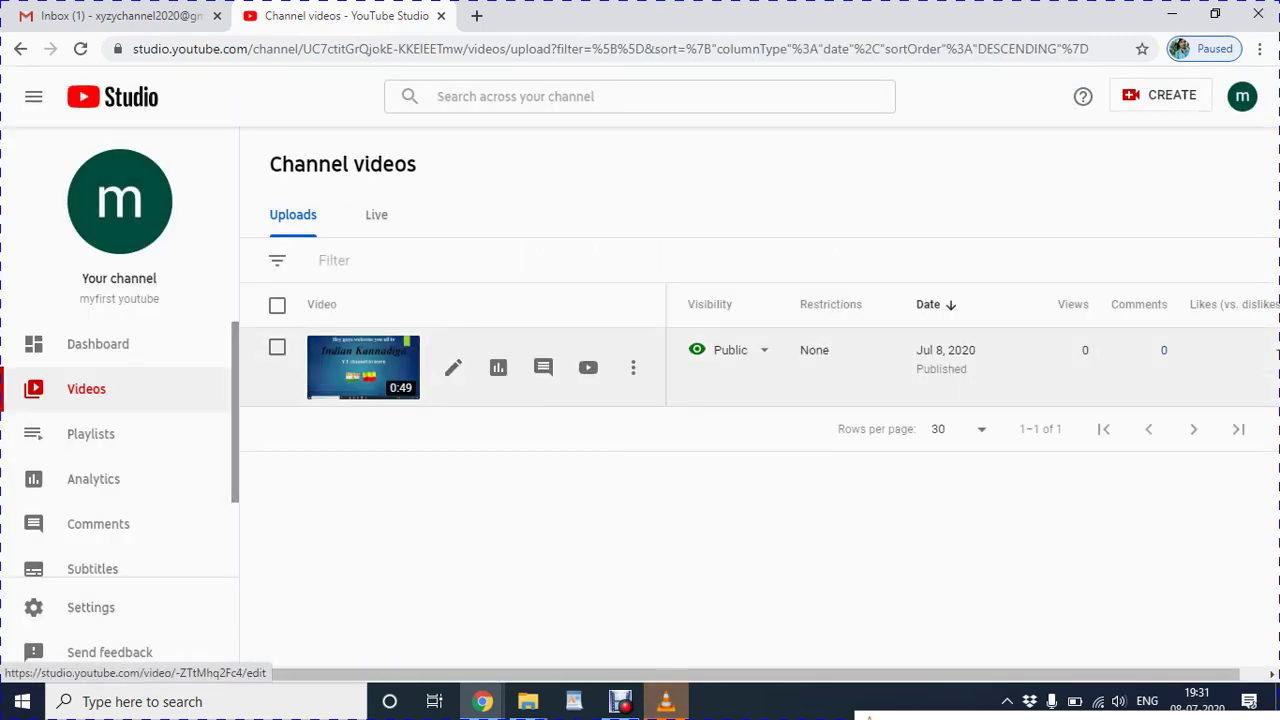
# Open the published video's details for editing and dismiss the "Grow your team" introduction.
pyautogui.click(453, 368)
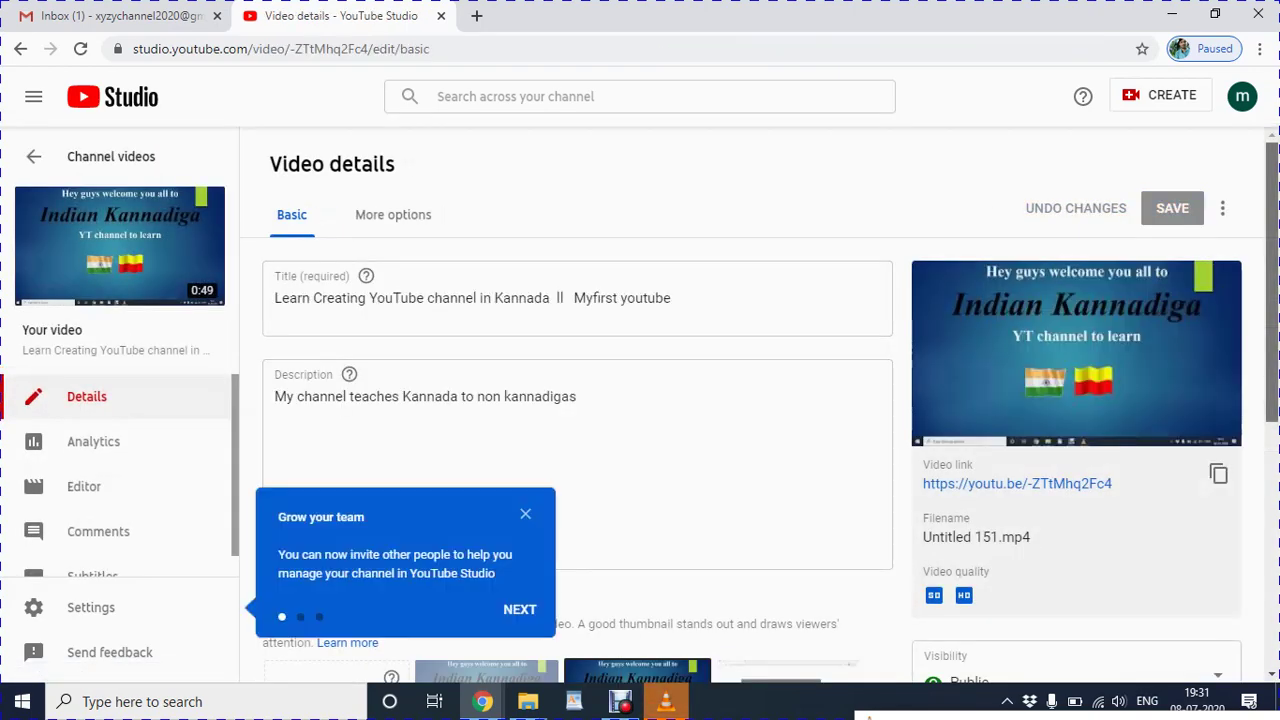
pyautogui.scroll(-3, 577, 430)
pyautogui.scroll(-2, 577, 430)
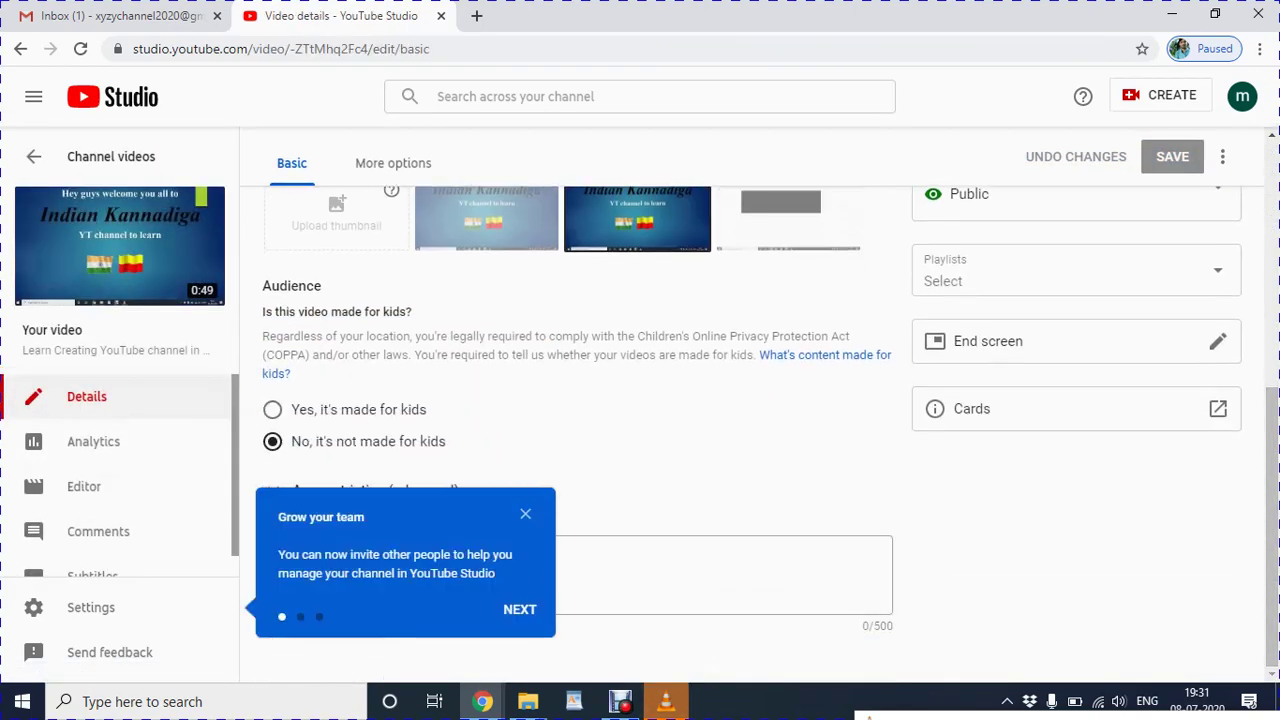
pyautogui.click(519, 609)
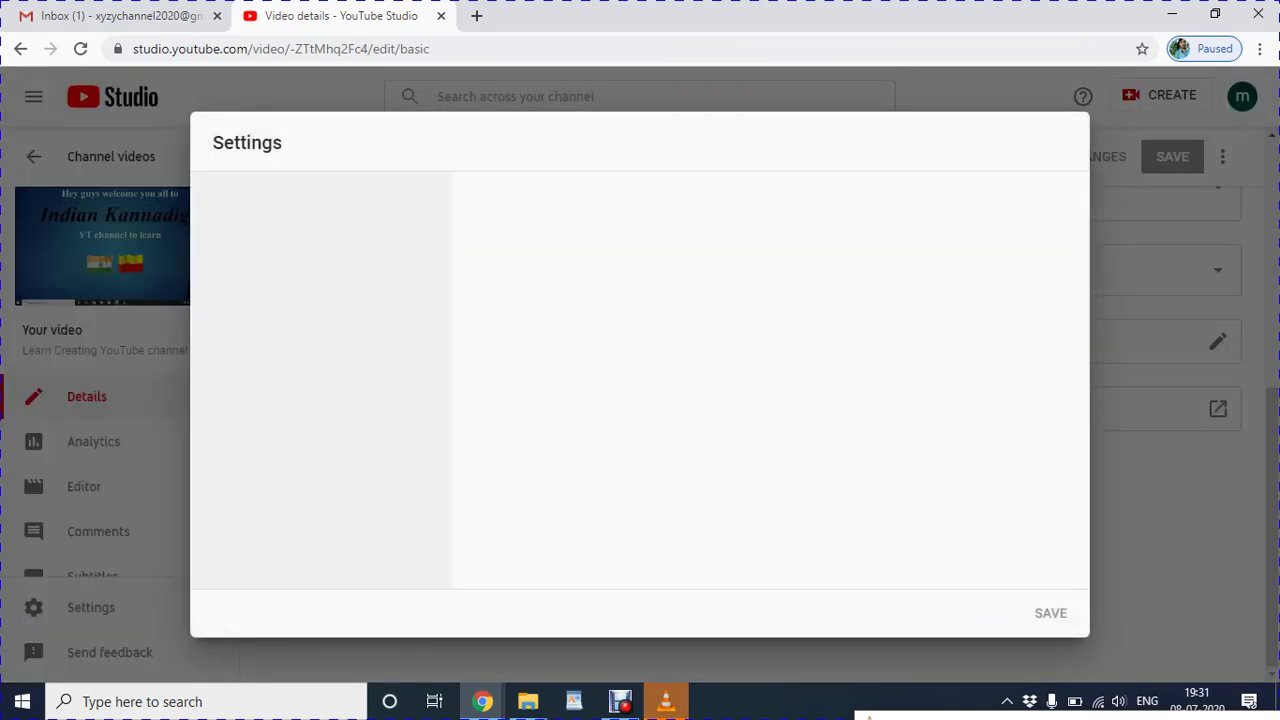
pyautogui.click(999, 613)
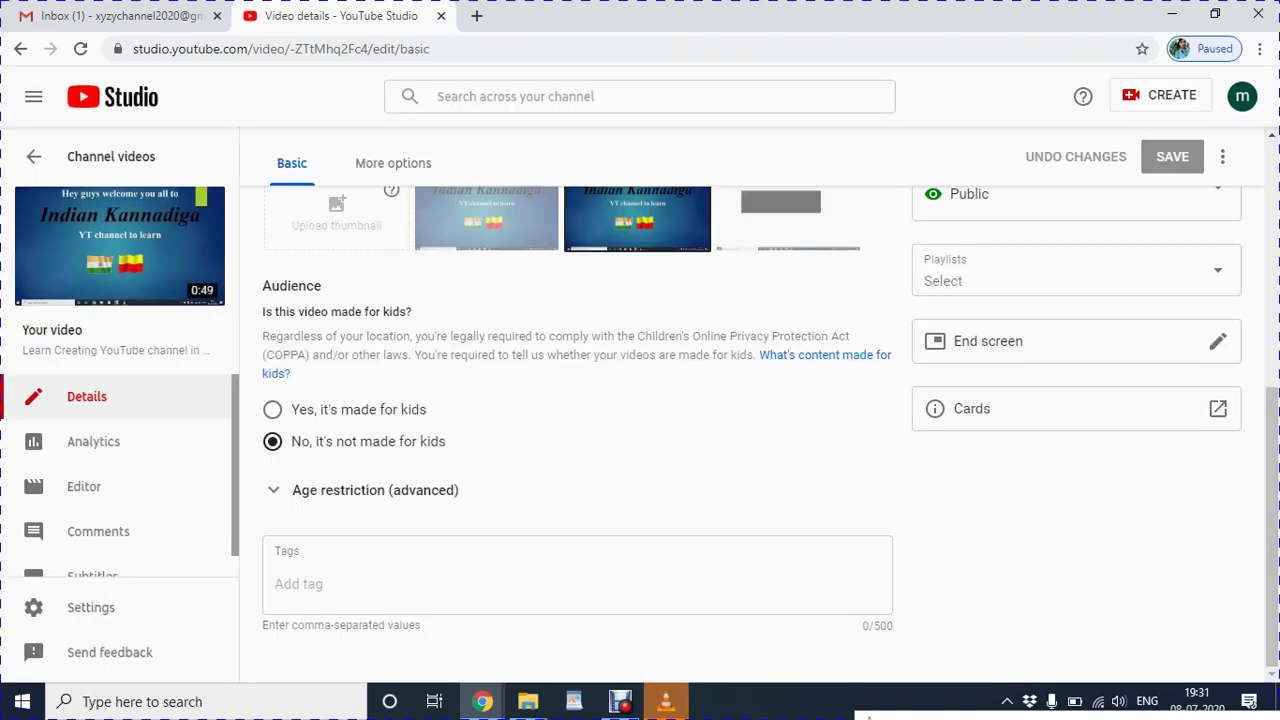
# Add the tags "How to create youtube channel" and "youtube channel creating" to the video.
pyautogui.click(298, 584)
pyautogui.write('How to create youtube cha')
pyautogui.press('BackSpace')
pyautogui.write('h')
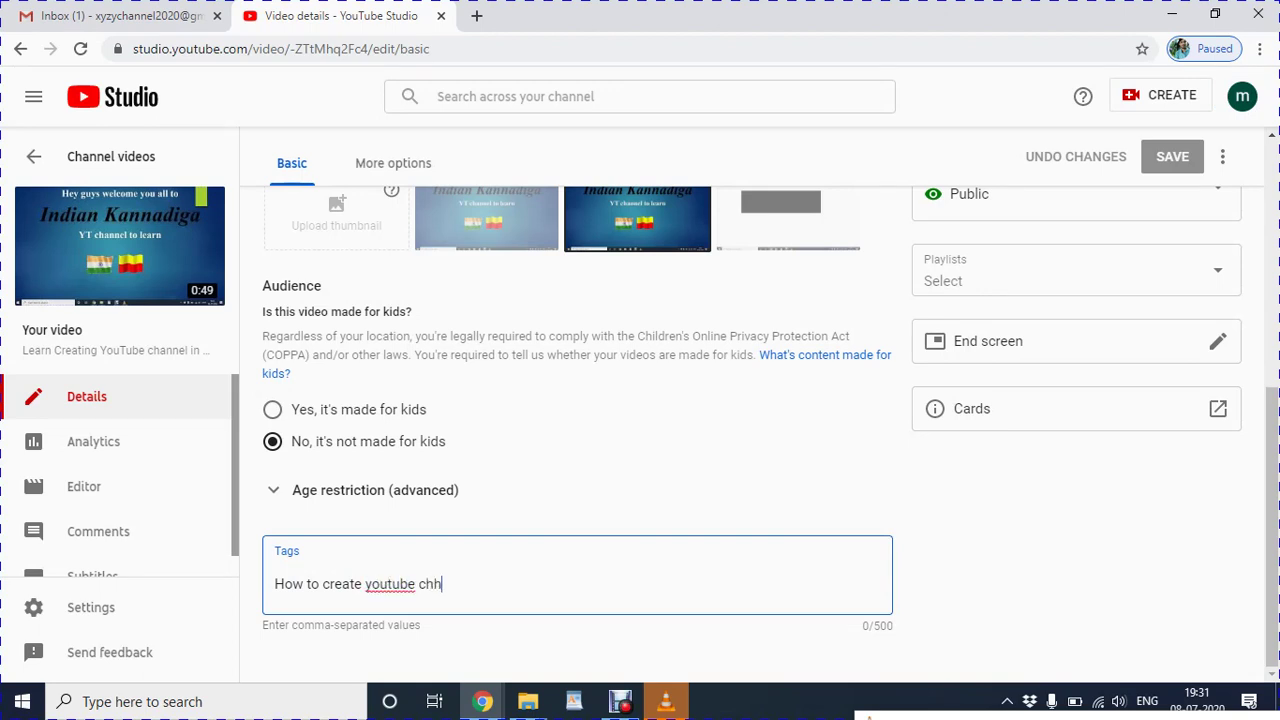
pyautogui.press('BackSpace')
pyautogui.write('annel')
pyautogui.press('Return')
pyautogui.write('youtube')
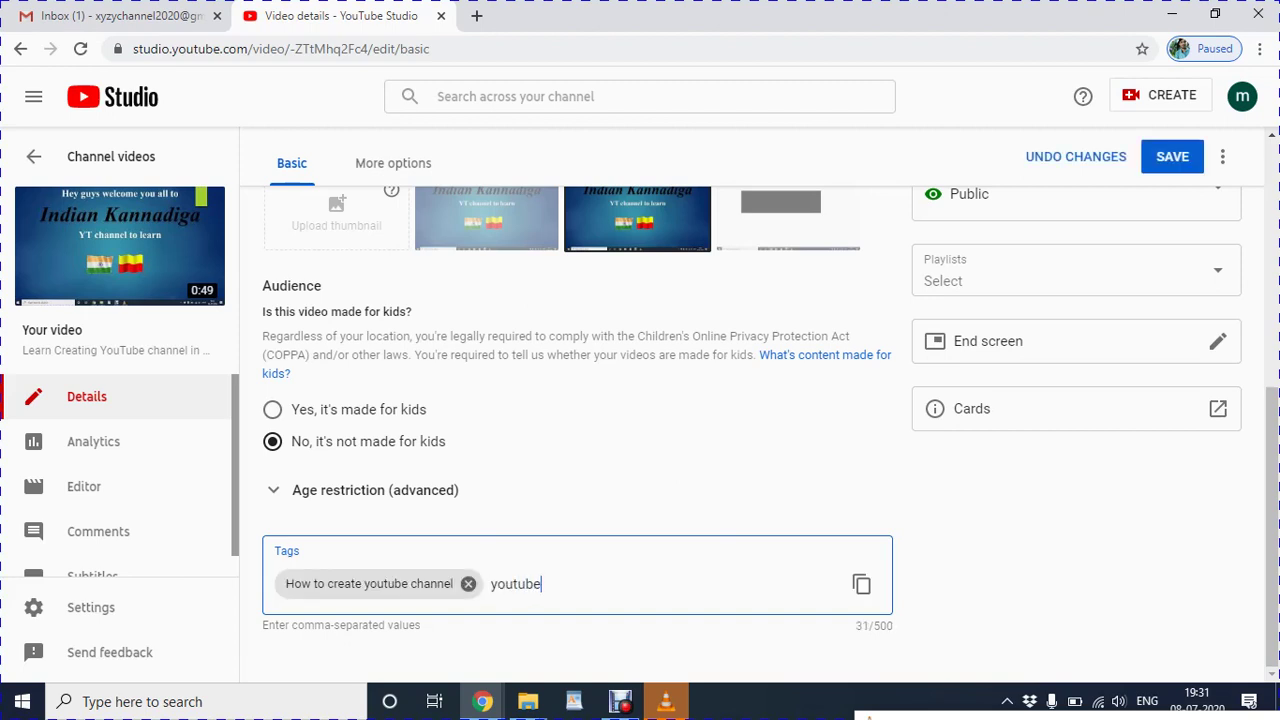
pyautogui.write(' channel creating')
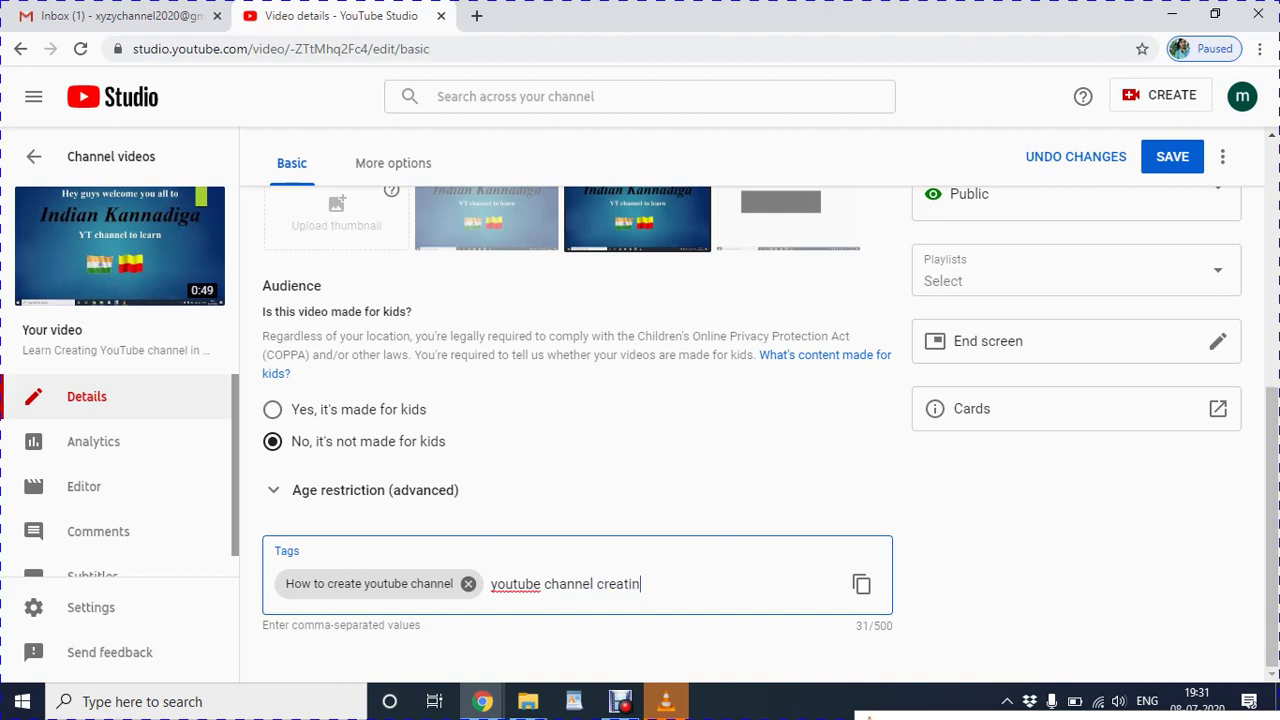
pyautogui.press('Return')
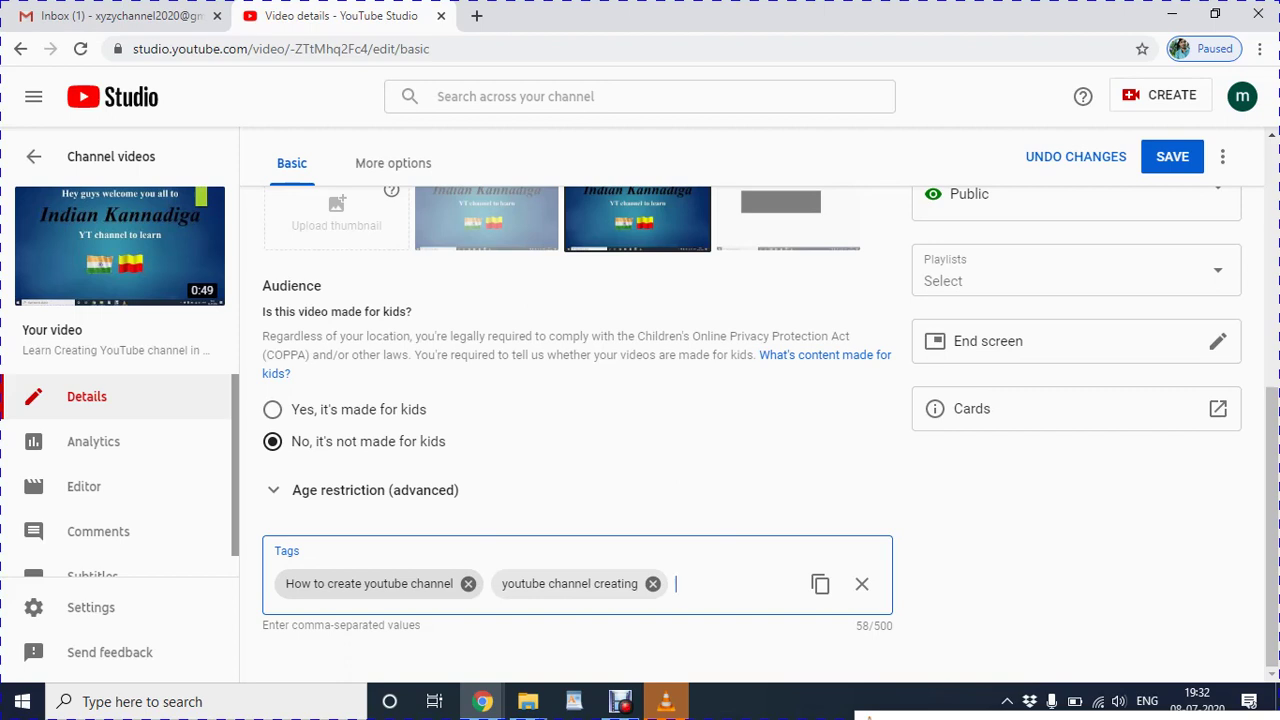
# Add the tag "Kannada youtube channel" and save the video's details.
pyautogui.write('Kannada youtube c')
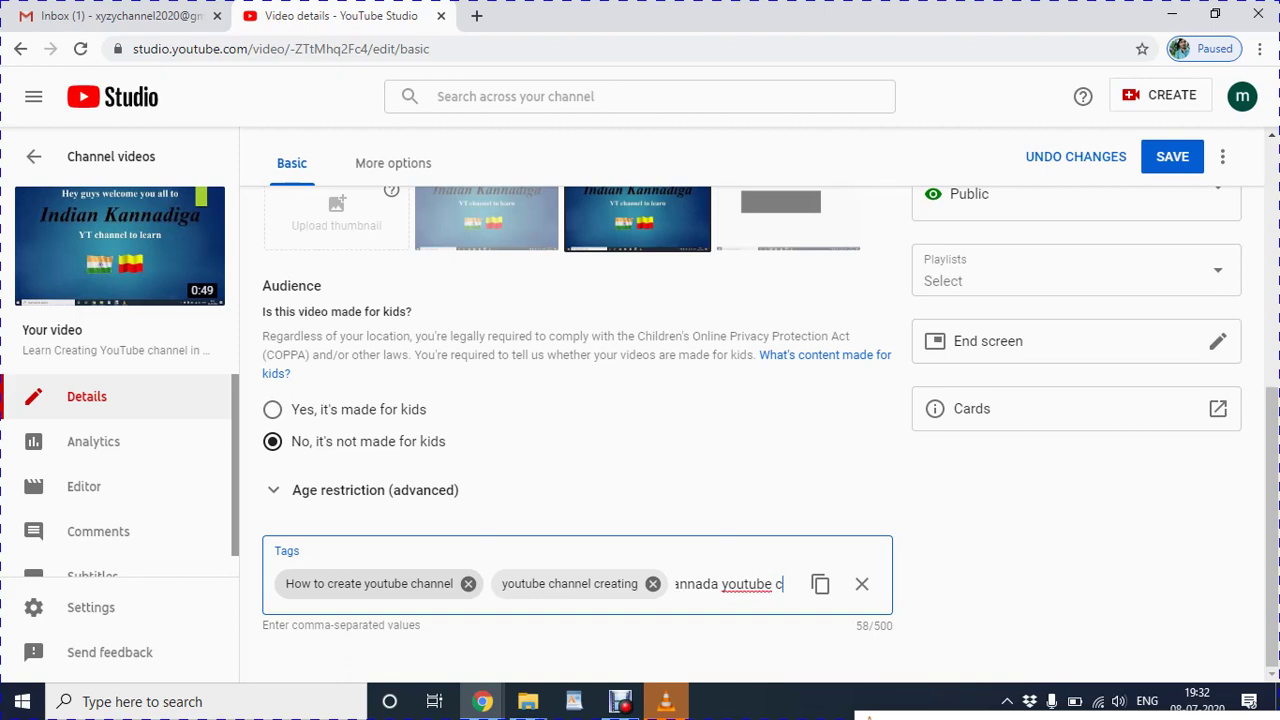
pyautogui.write('hannel')
pyautogui.press('Return')
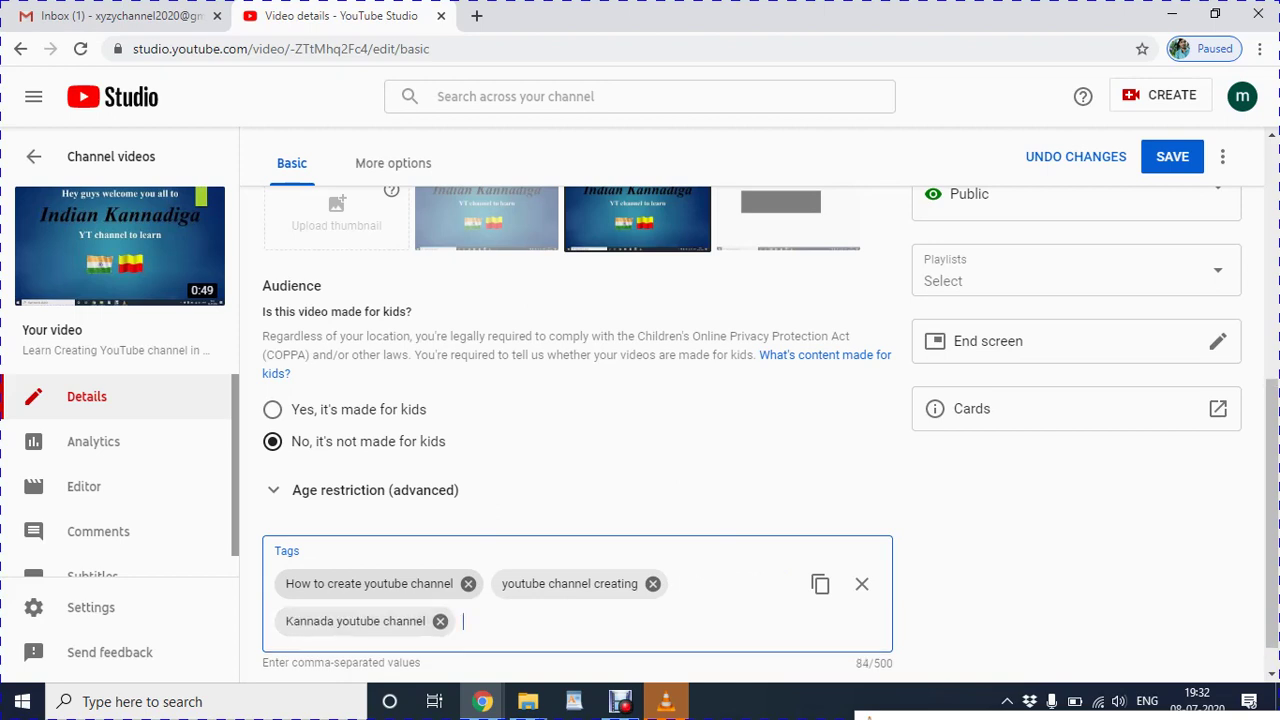
pyautogui.click(438, 96)
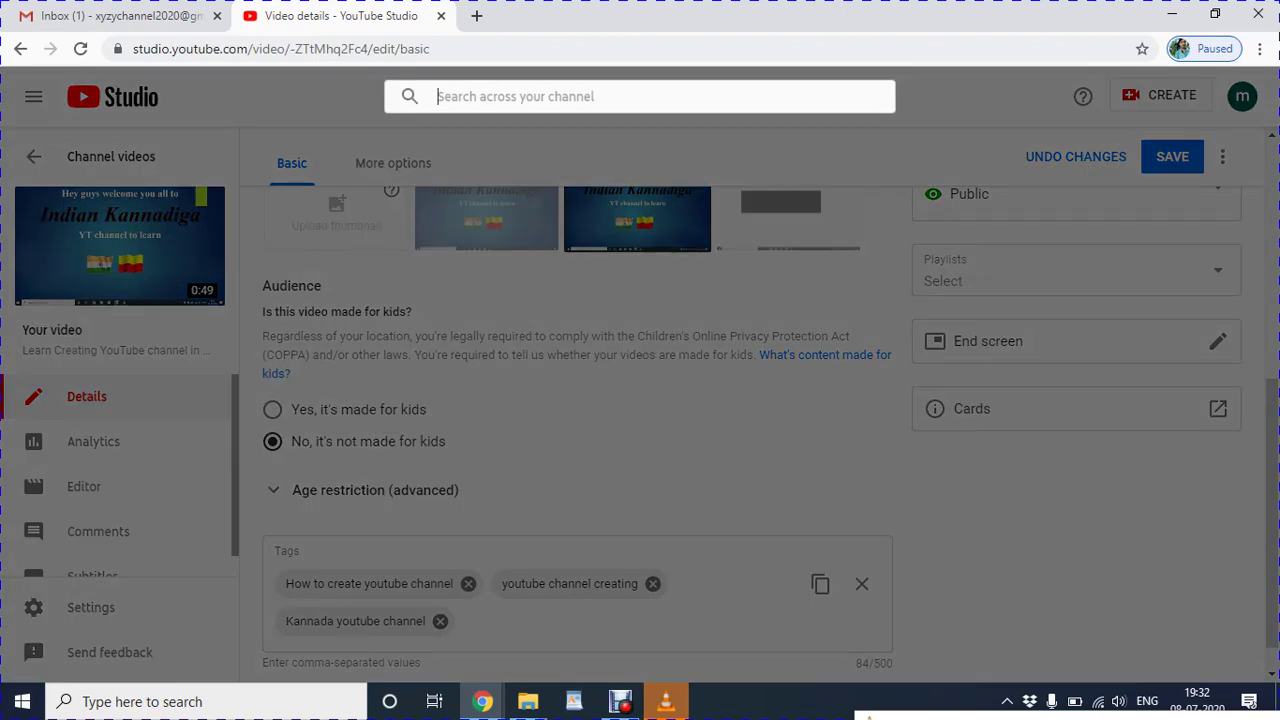
pyautogui.press('Escape')
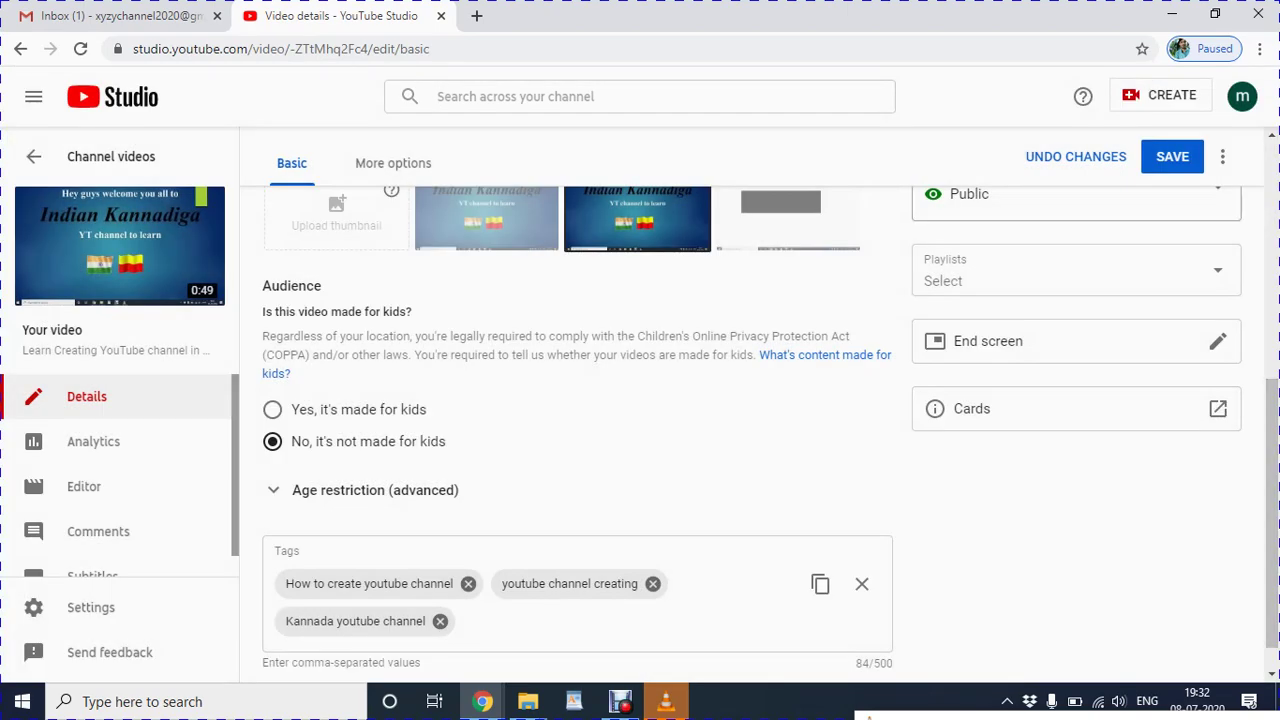
pyautogui.click(1171, 156)
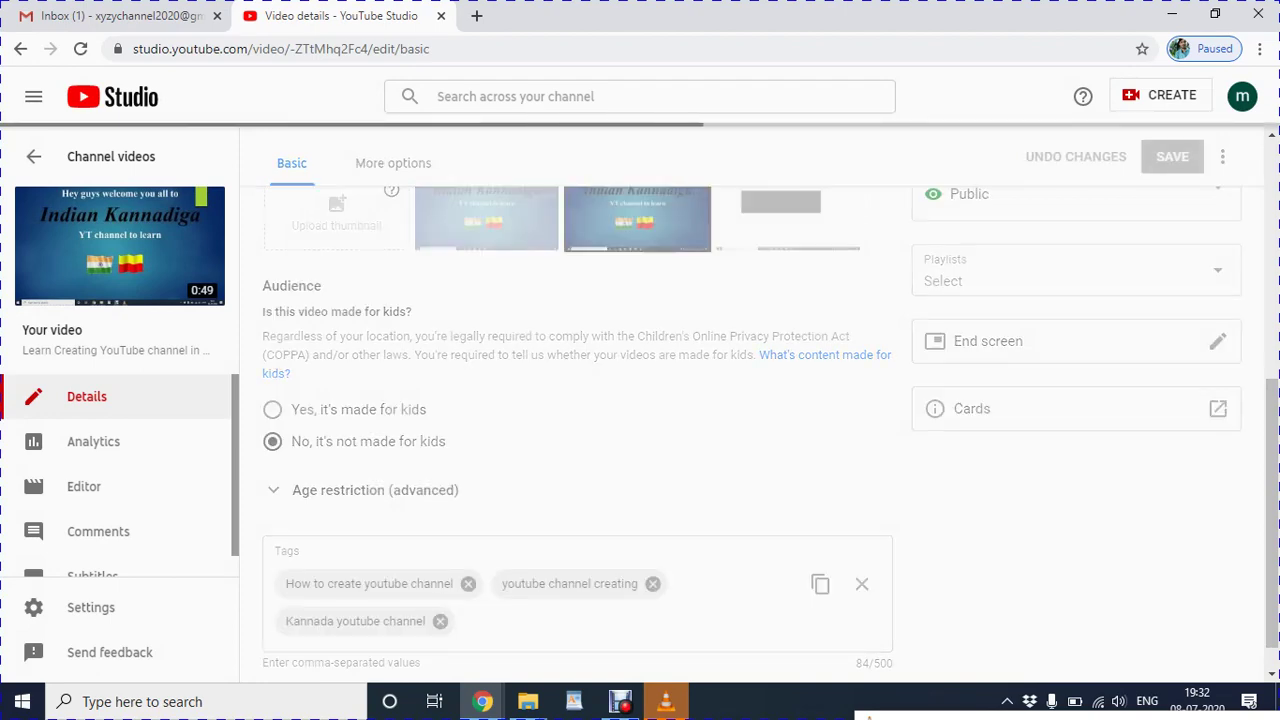
# Open the published video on its YouTube watch page, pause playback, and check the title, channel name and description below it.
pyautogui.scroll(5, 760, 430)
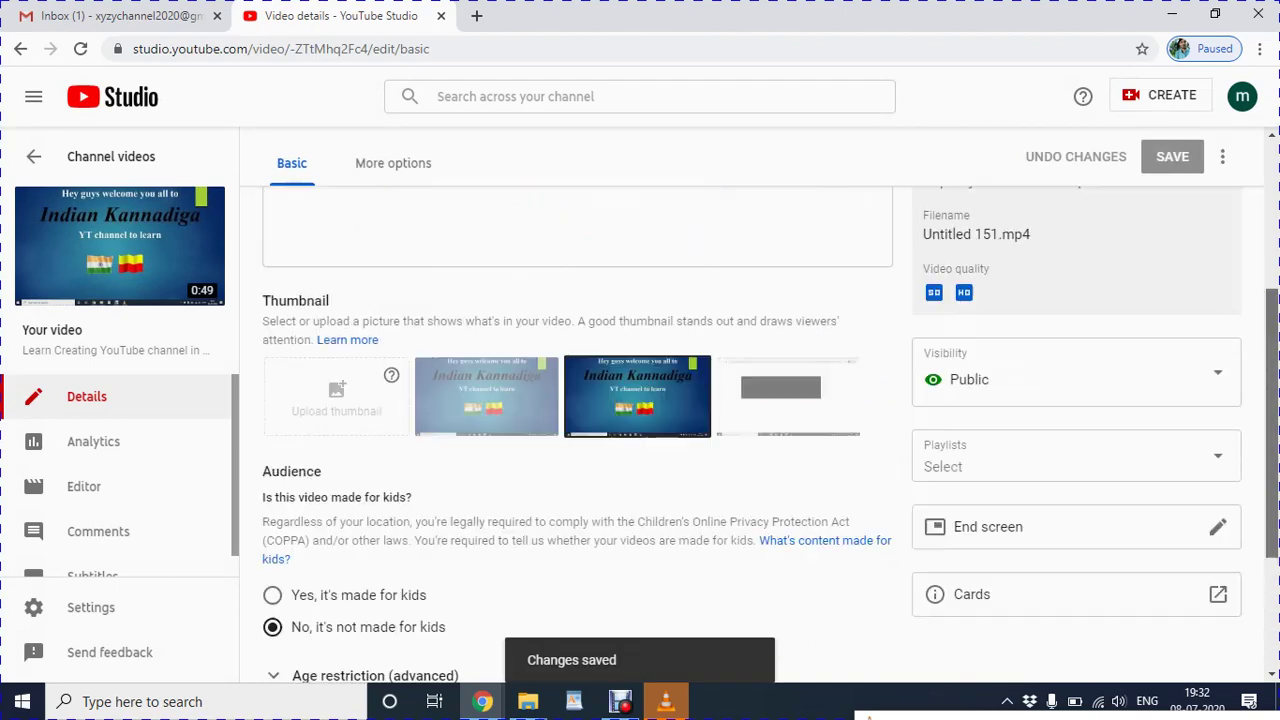
pyautogui.moveTo(119, 273)
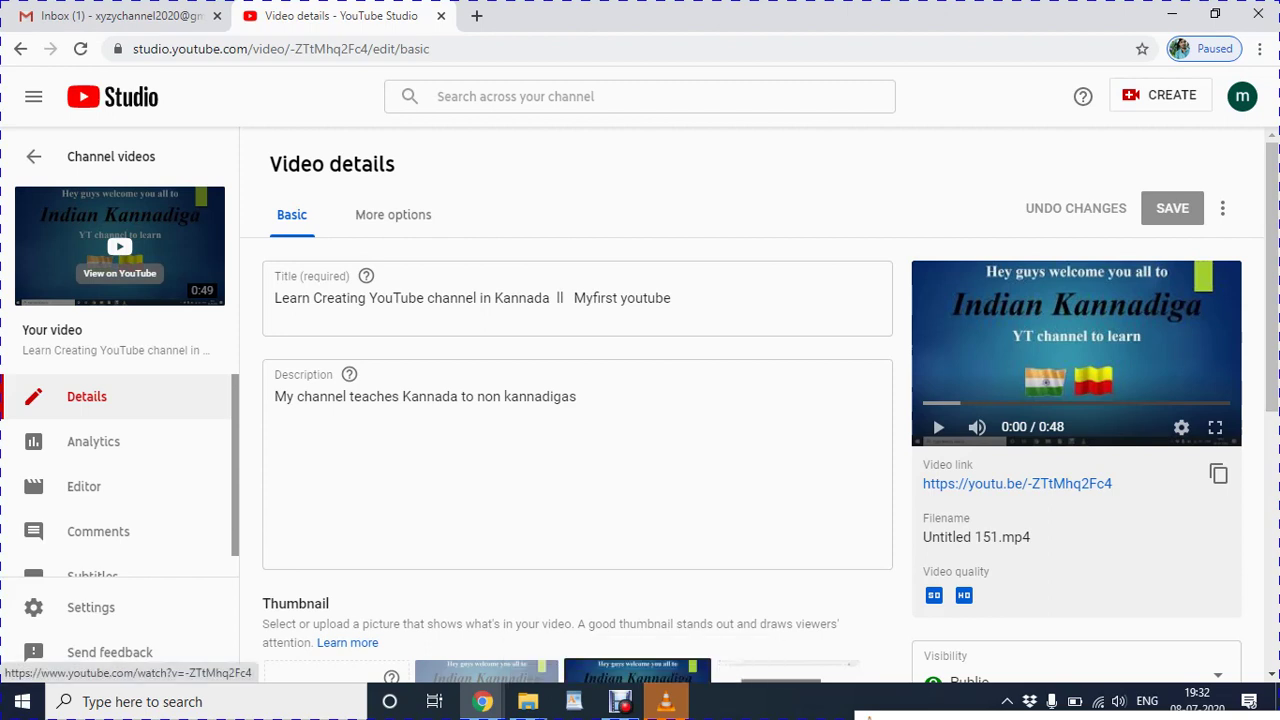
pyautogui.click(119, 273)
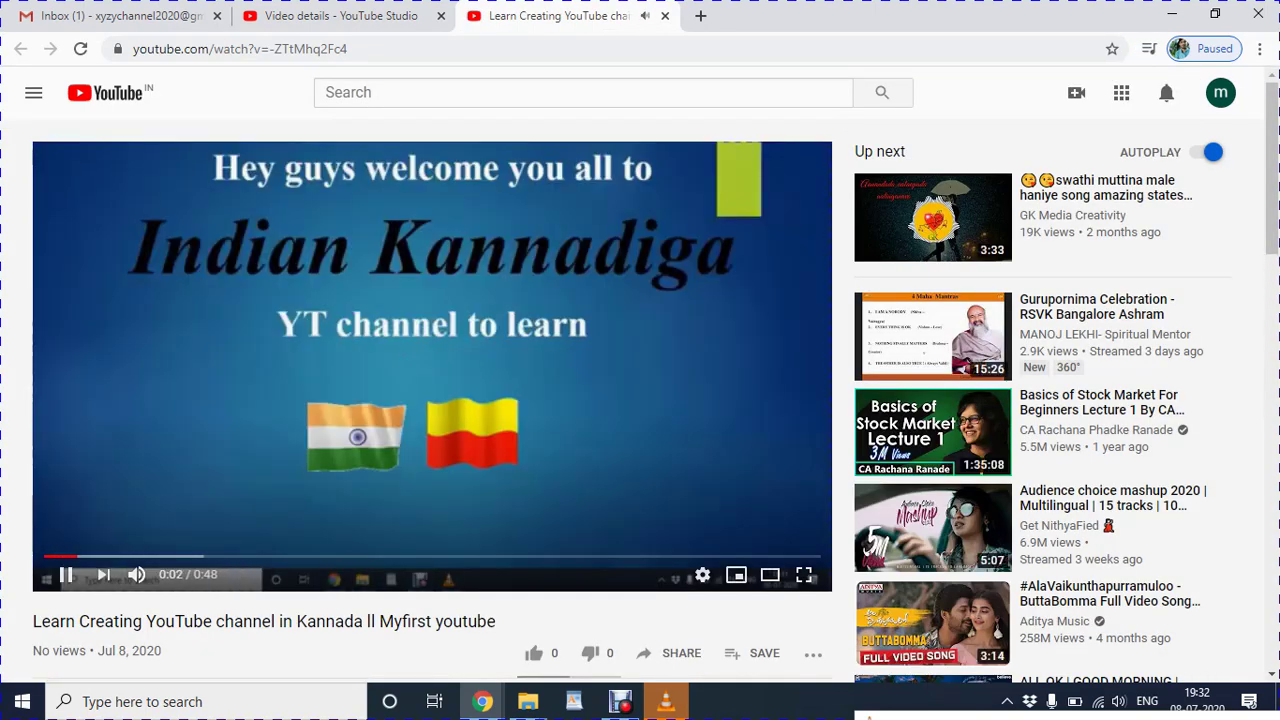
pyautogui.press('space')
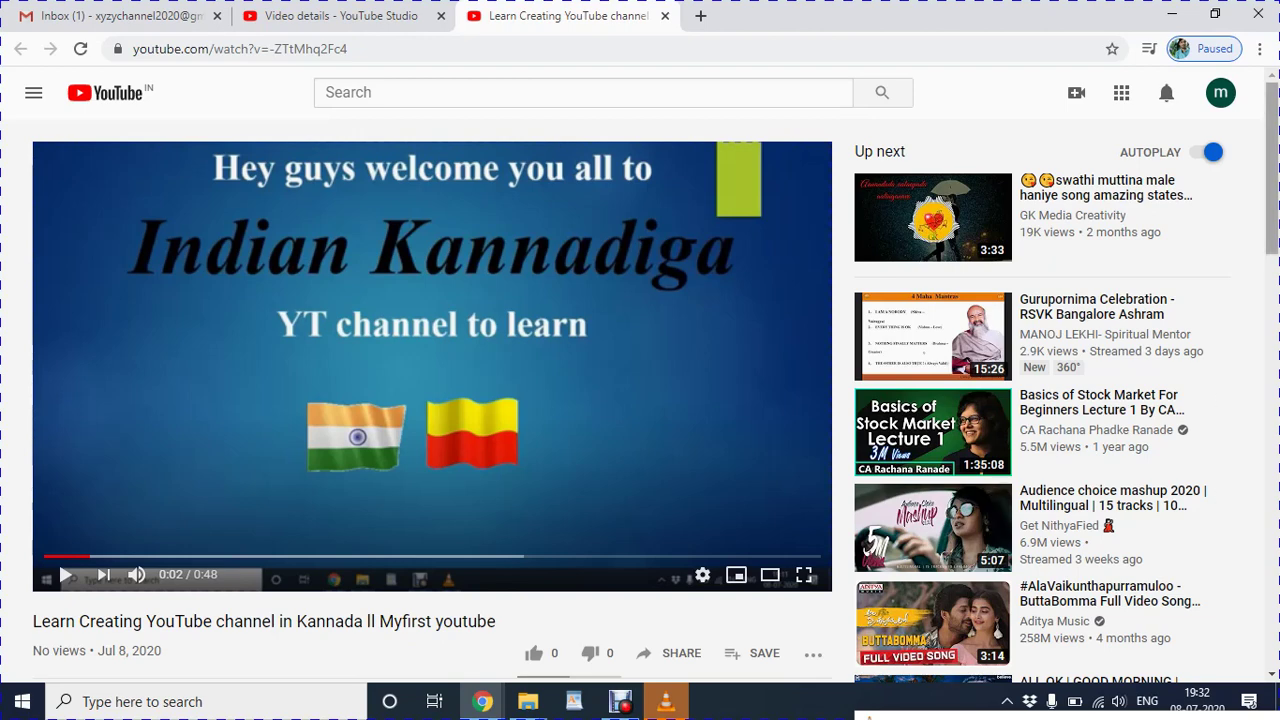
pyautogui.scroll(-2, 770, 390)
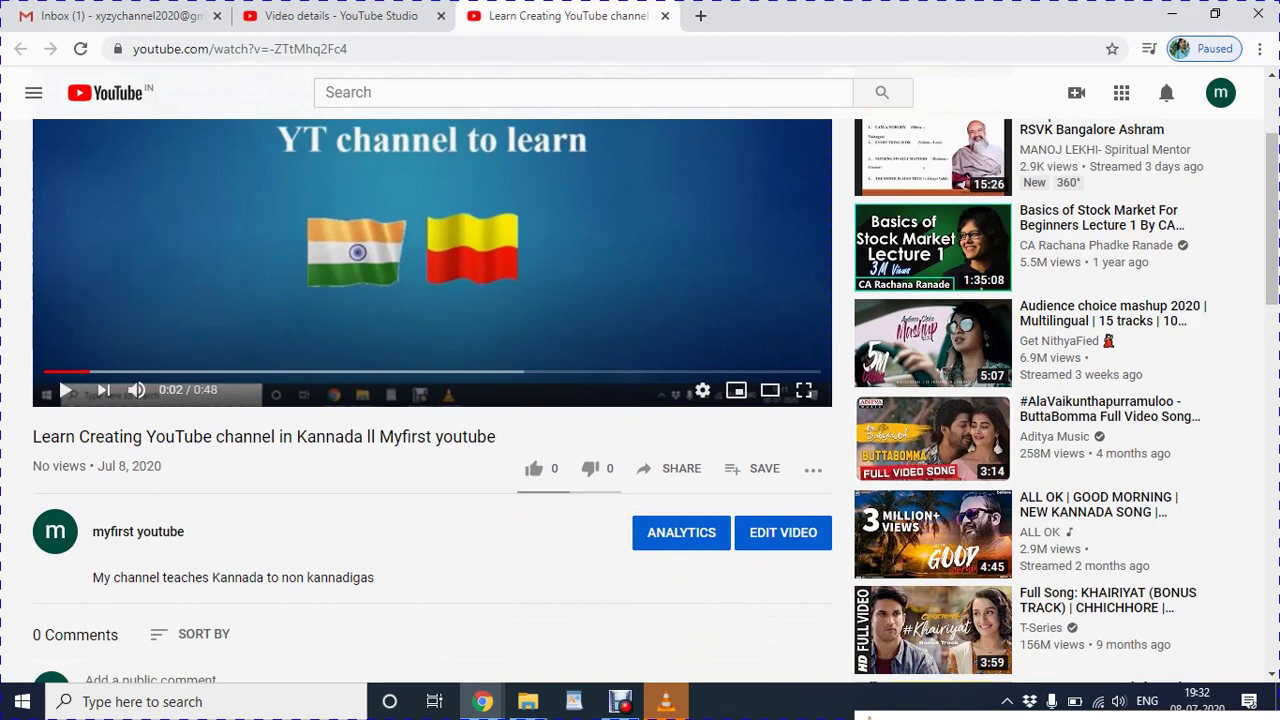
pyautogui.moveTo(810, 437); pyautogui.dragTo(1000, 275)
pyautogui.moveTo(1271, 218); pyautogui.dragTo(1271, 168)
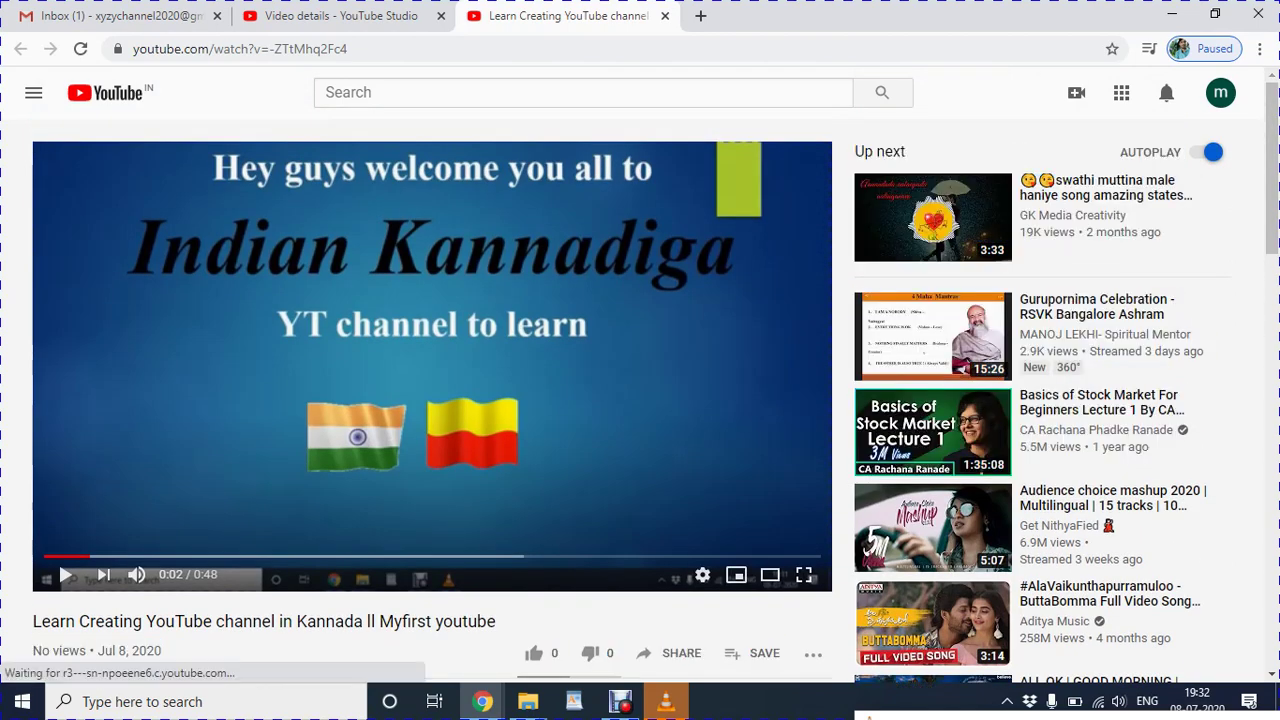
# Return to the video's details in YouTube Studio and review its title, description, thumbnail, audience and tags.
pyautogui.click(340, 16)
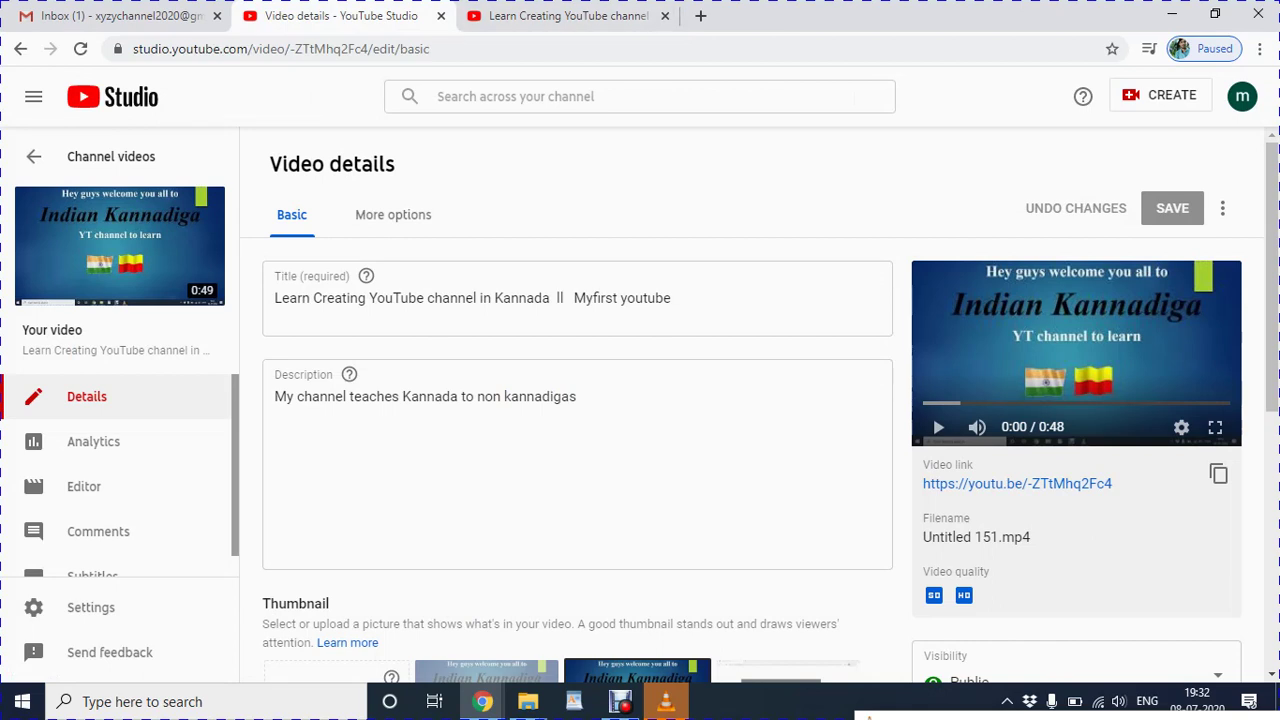
pyautogui.click(671, 298)
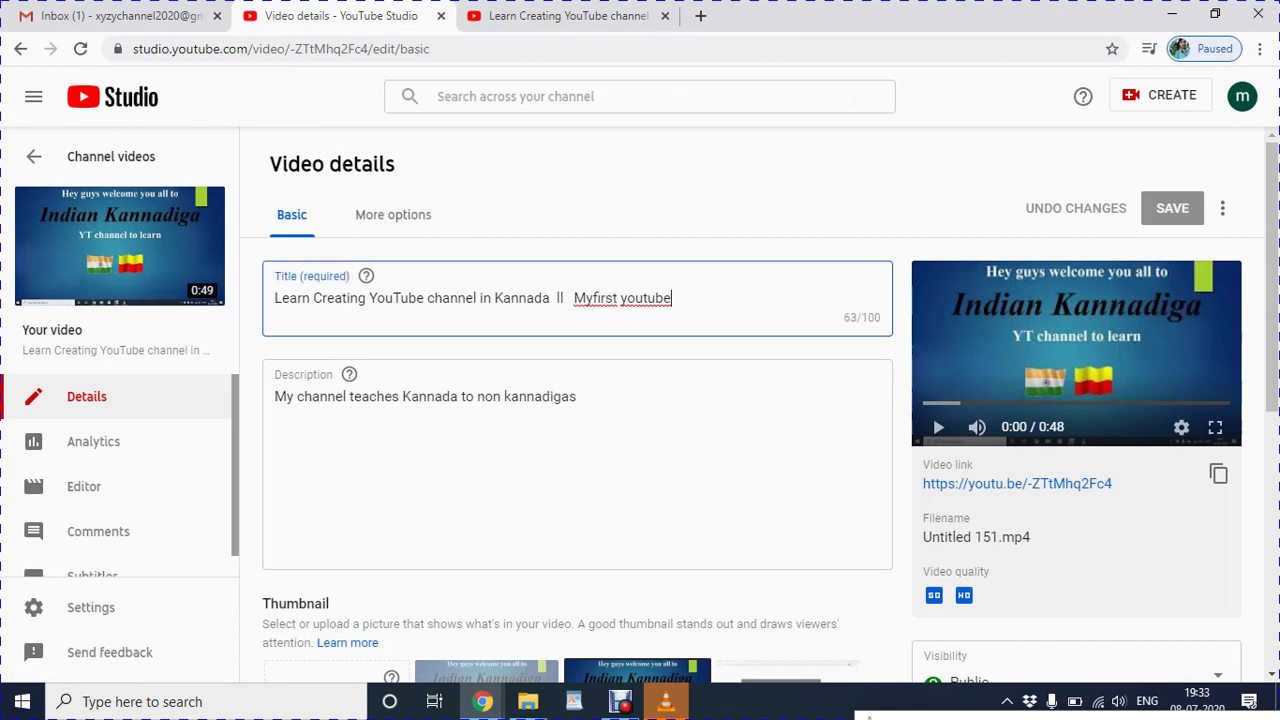
pyautogui.scroll(-3, 640, 420)
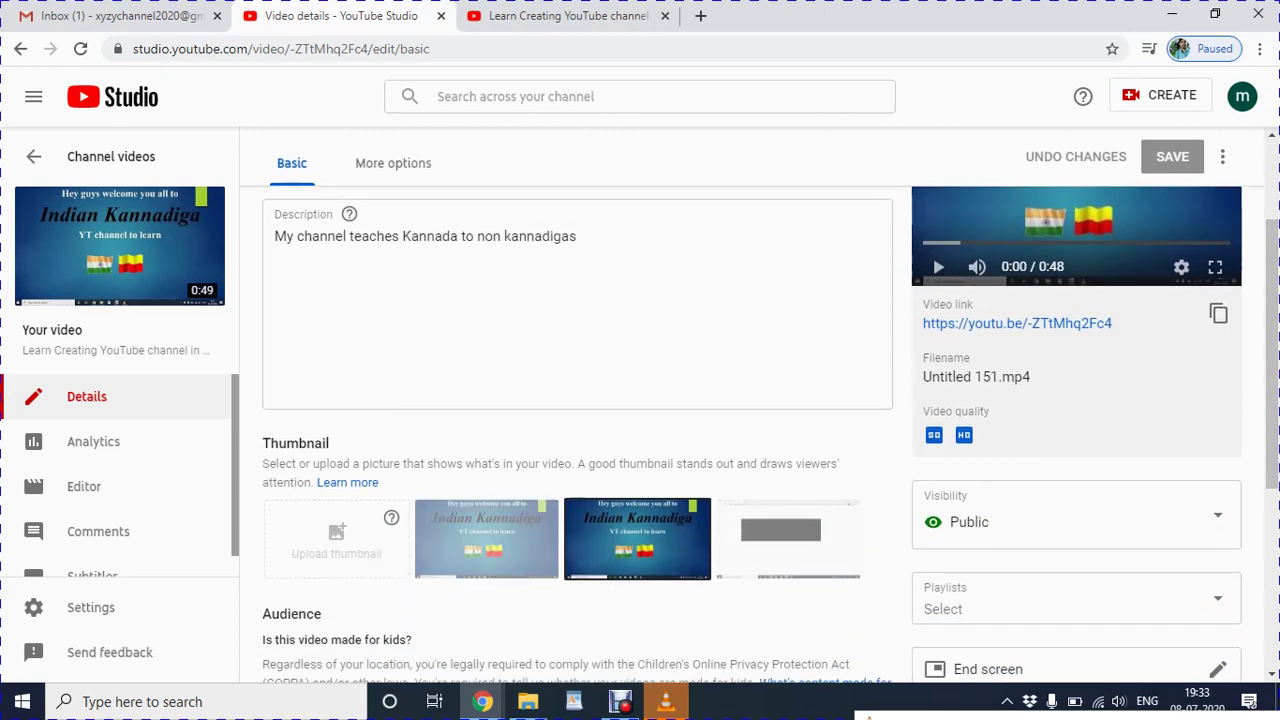
pyautogui.scroll(3, 640, 420)
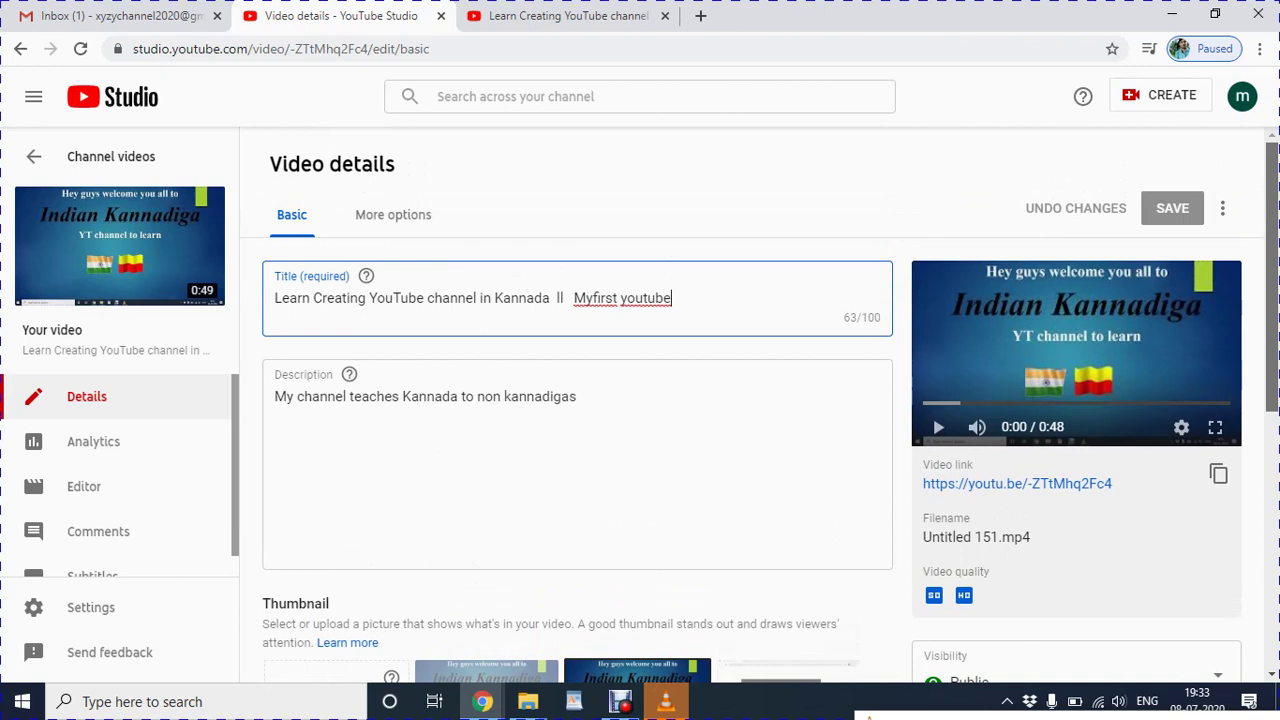
pyautogui.scroll(-2, 760, 405)
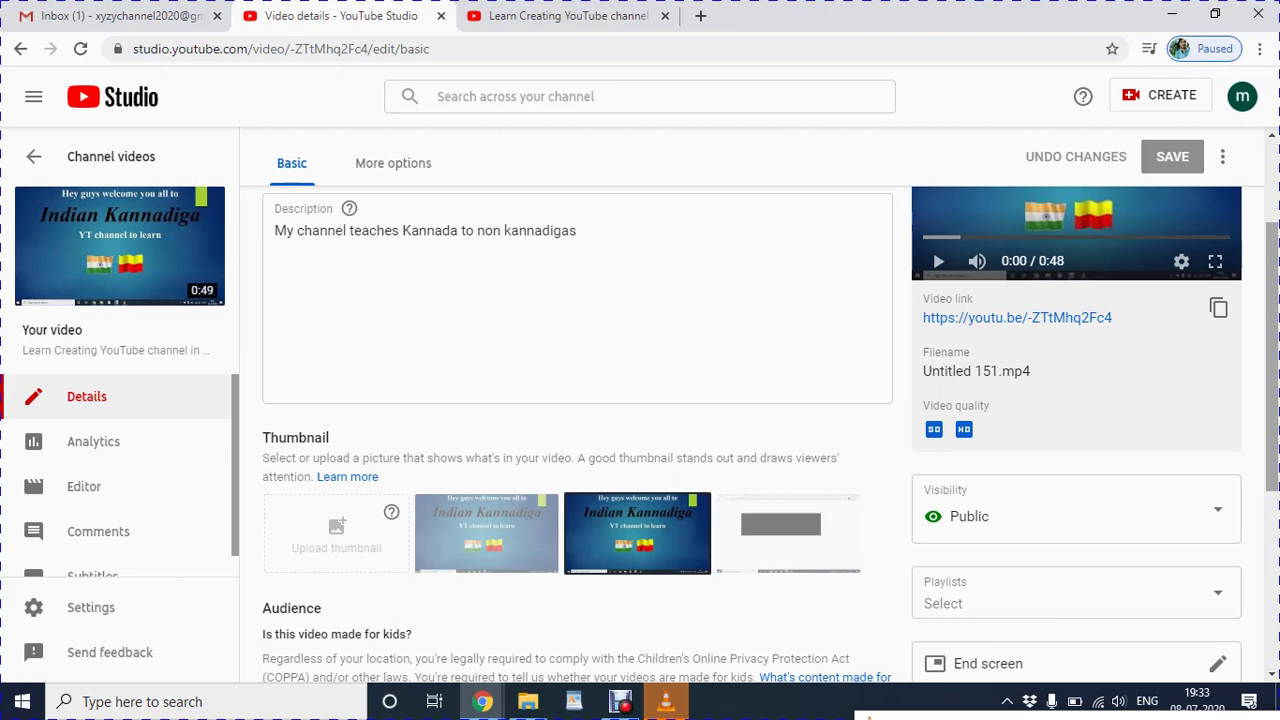
pyautogui.scroll(-4, 577, 430)
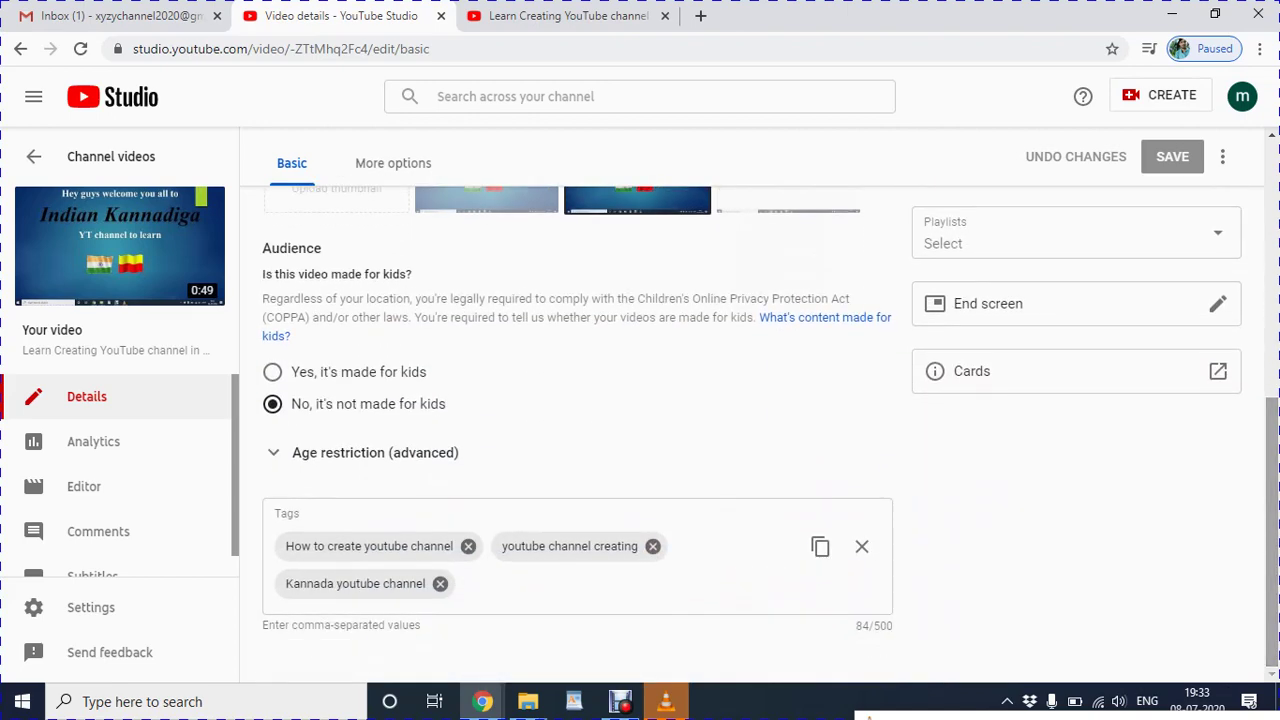
pyautogui.scroll(5, 760, 405)
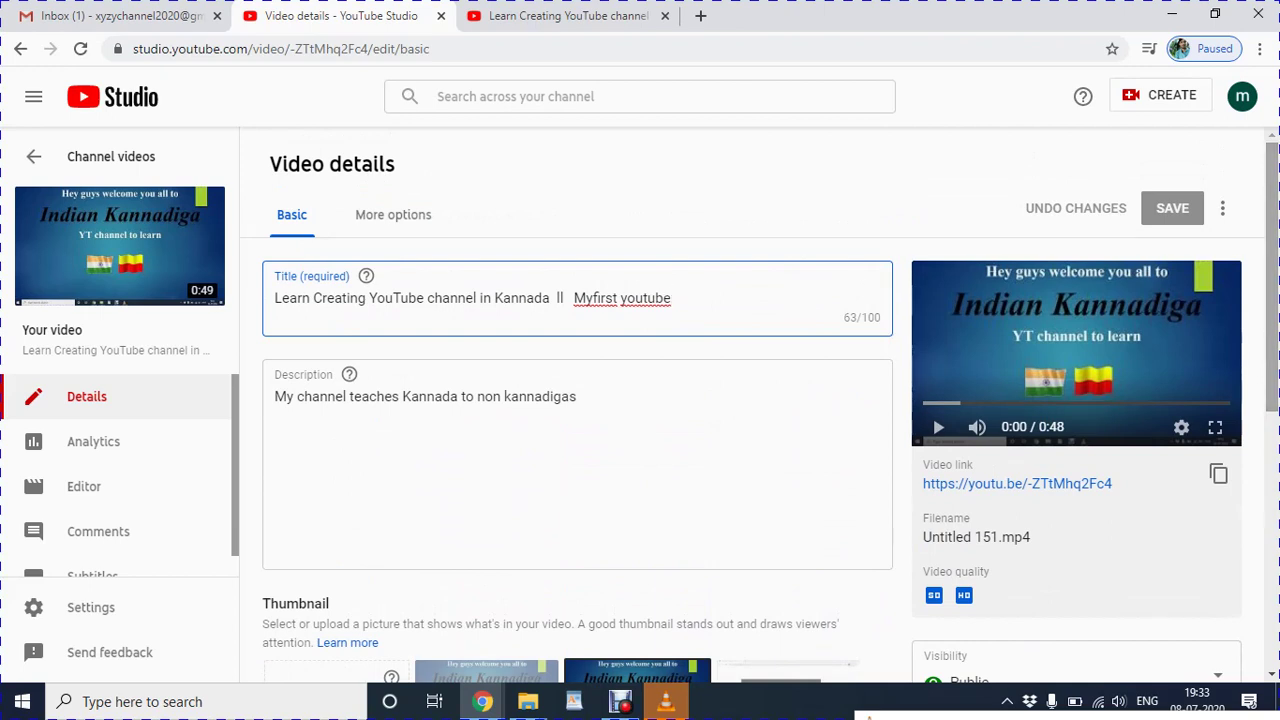
pyautogui.press('Tab')
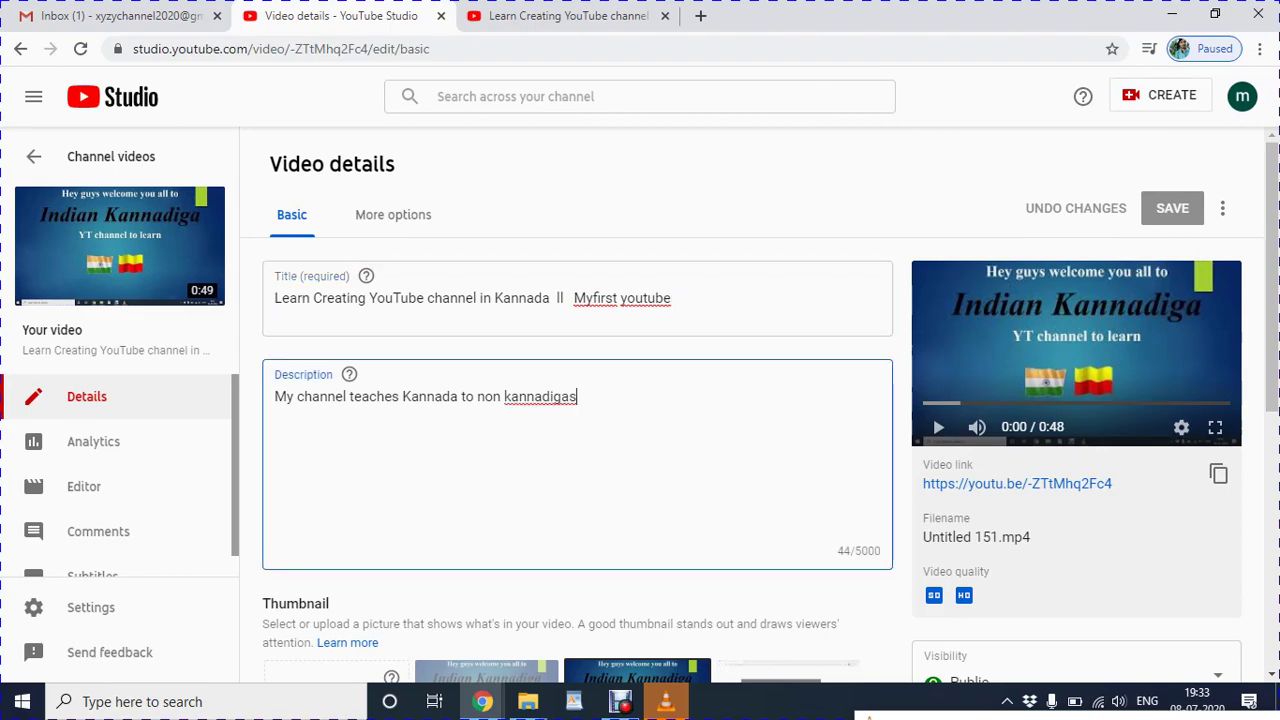
# Minimize both browser windows to reveal the desktop.
pyautogui.click(1172, 14)
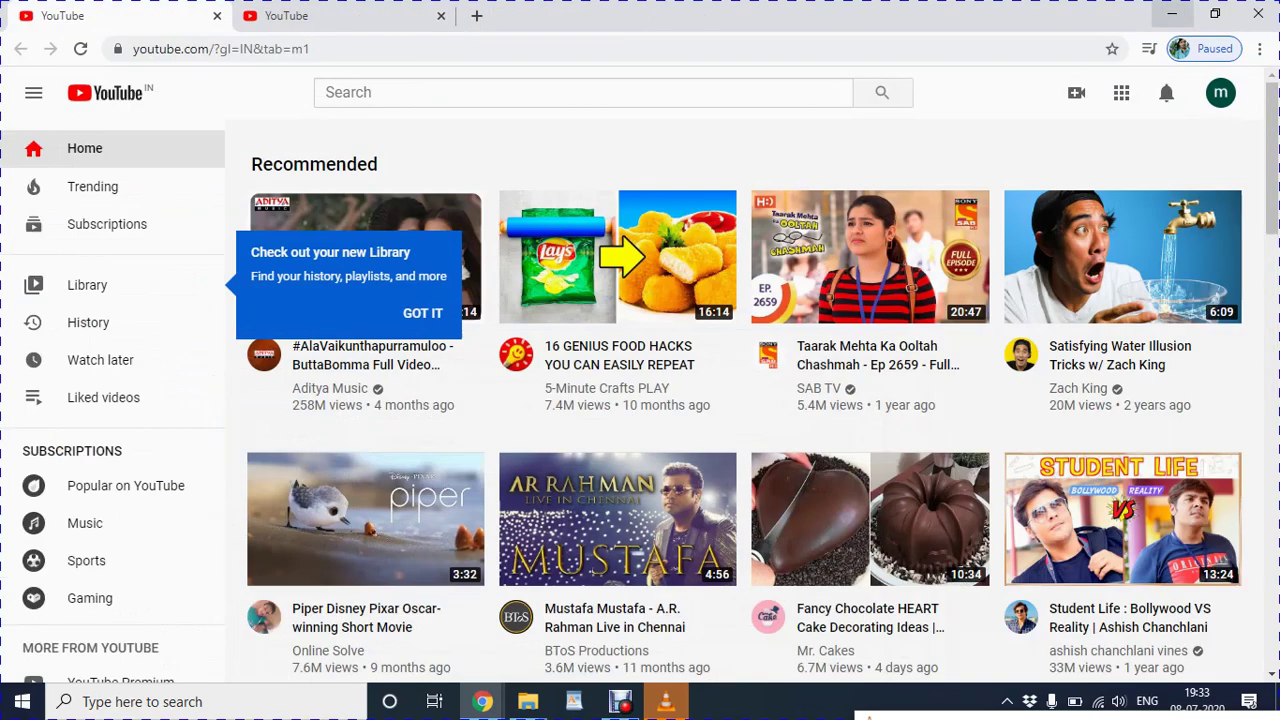
pyautogui.click(1172, 15)
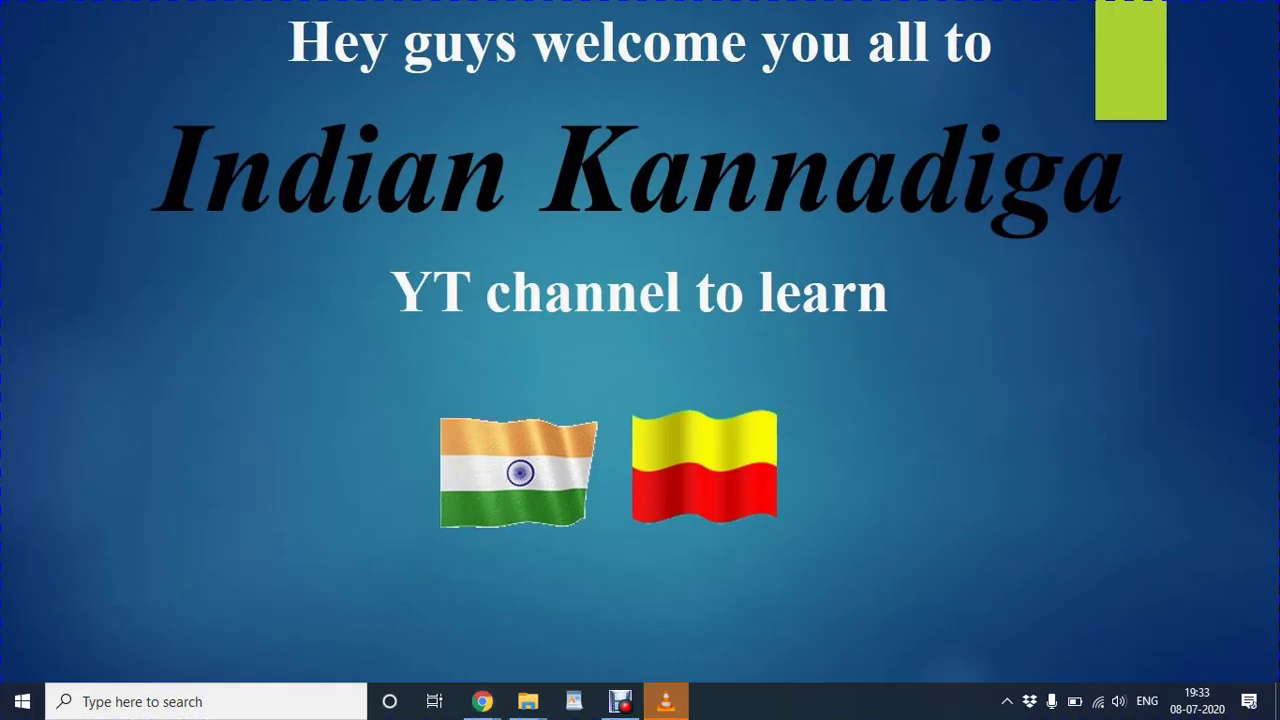